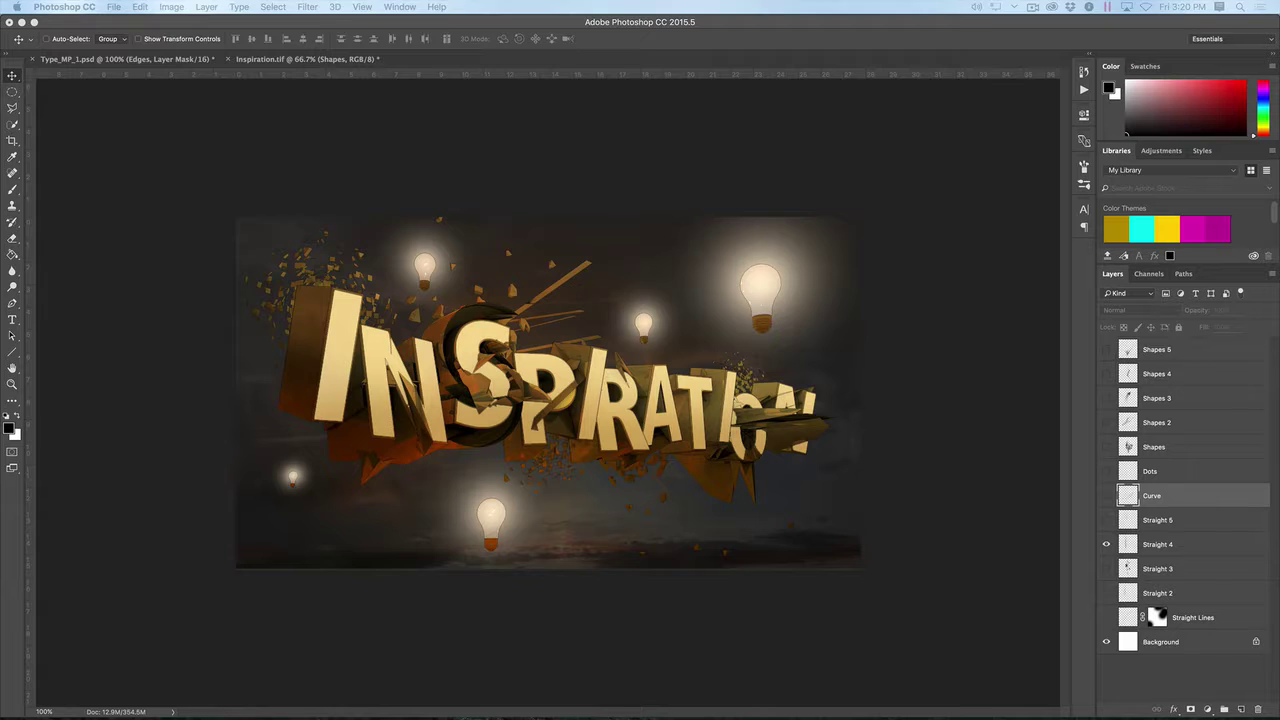
Bring the Straight 4 line artwork from the assets document into Type_MP_1.psd with transparent pixels locked, and scale it down between N and S.
left_click(1133, 546)
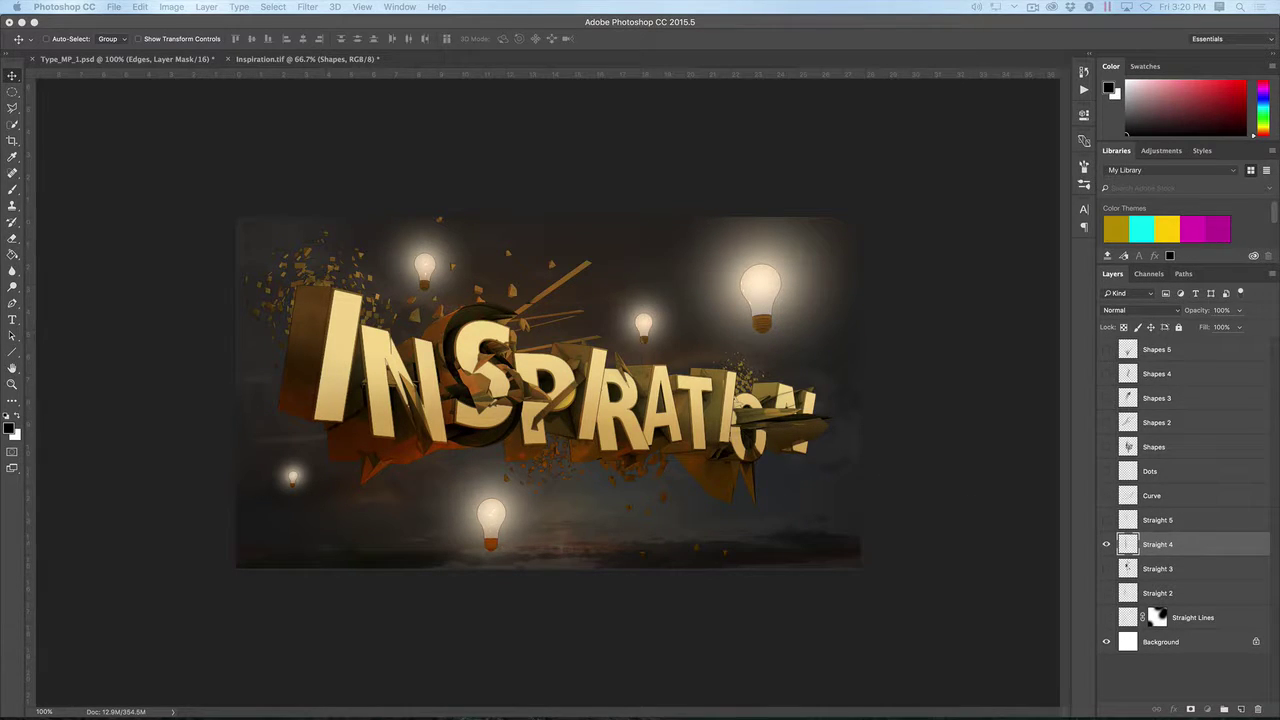
left_click_drag(125, 59, 1123, 331)
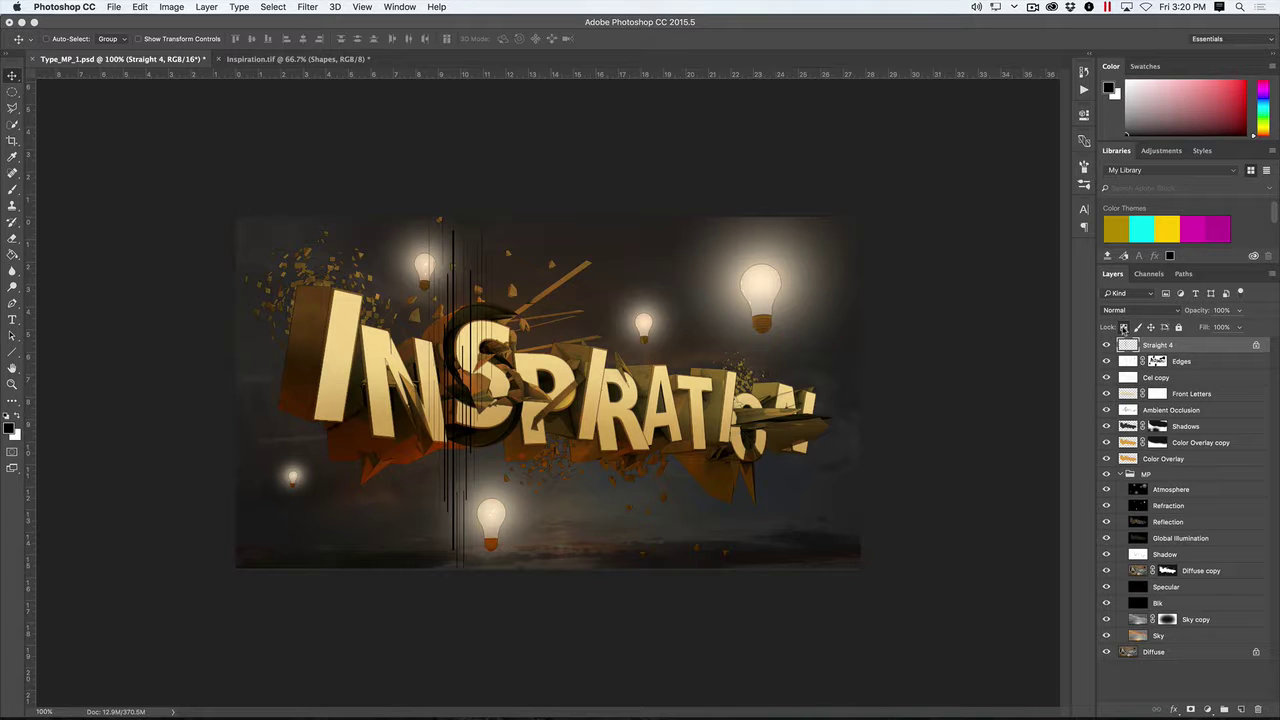
left_click(172, 39)
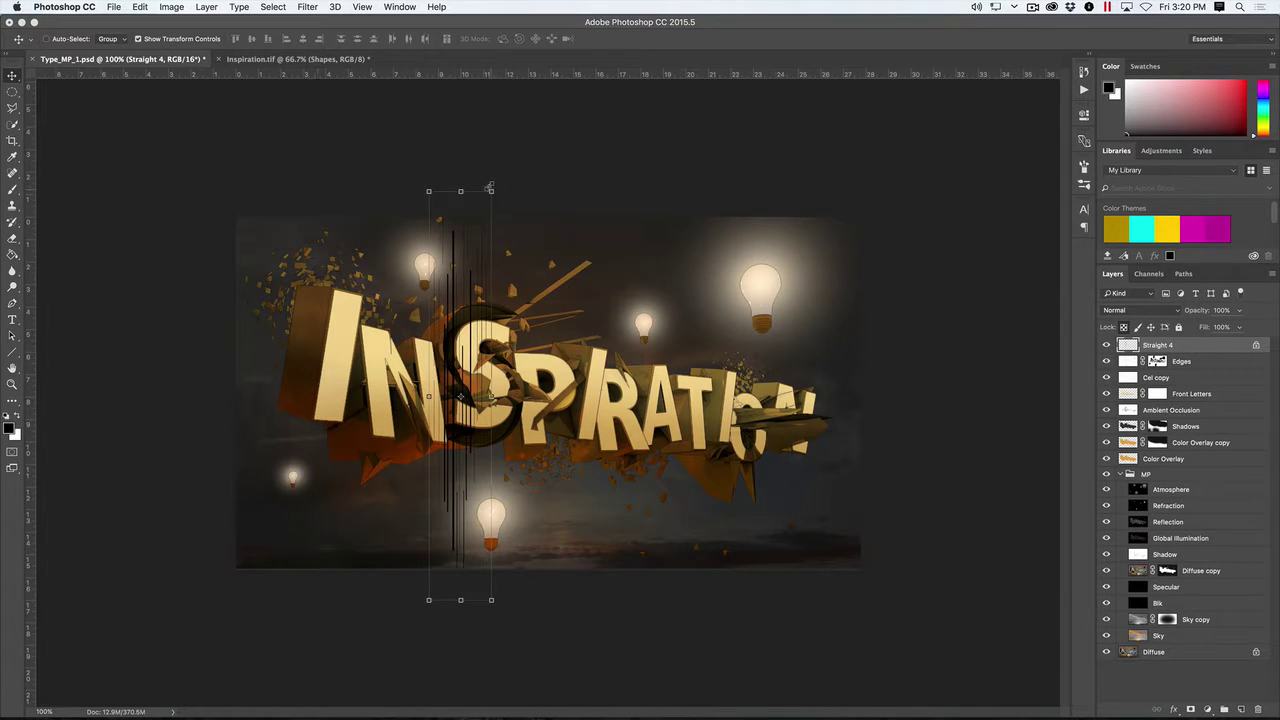
left_click_drag(486, 186, 449, 256)
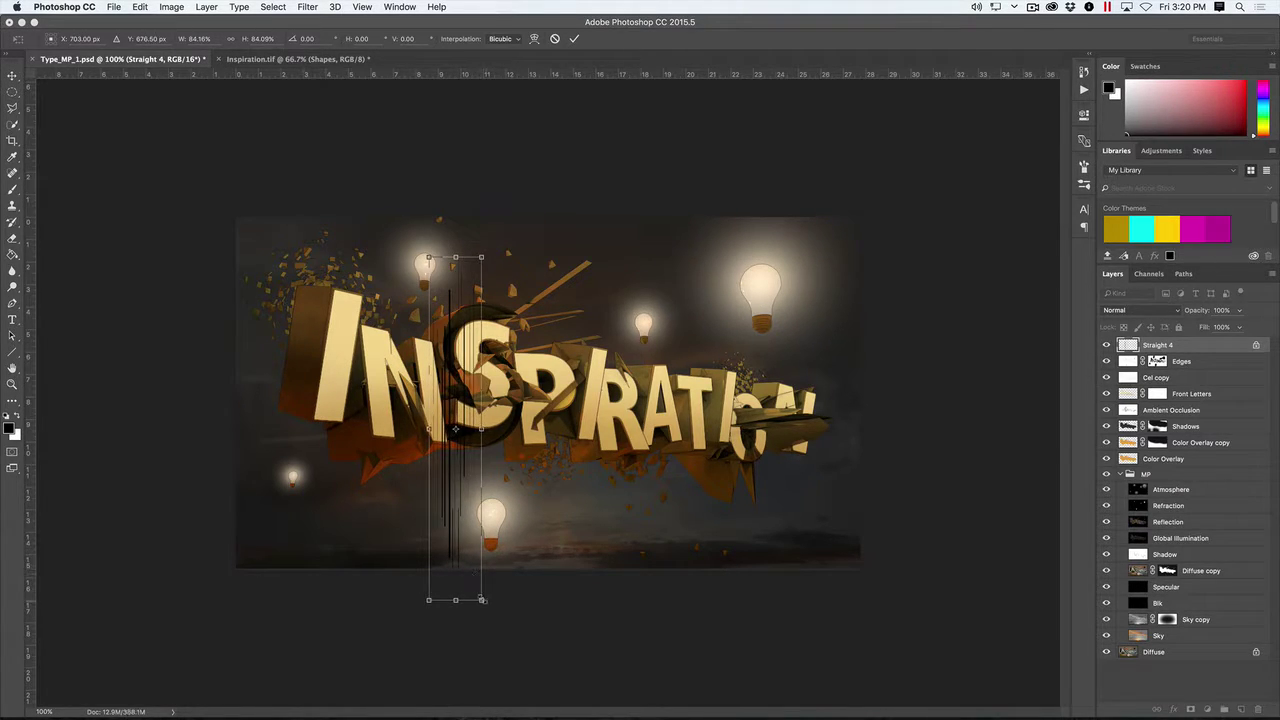
left_click_drag(482, 600, 471, 537)
key("Return")
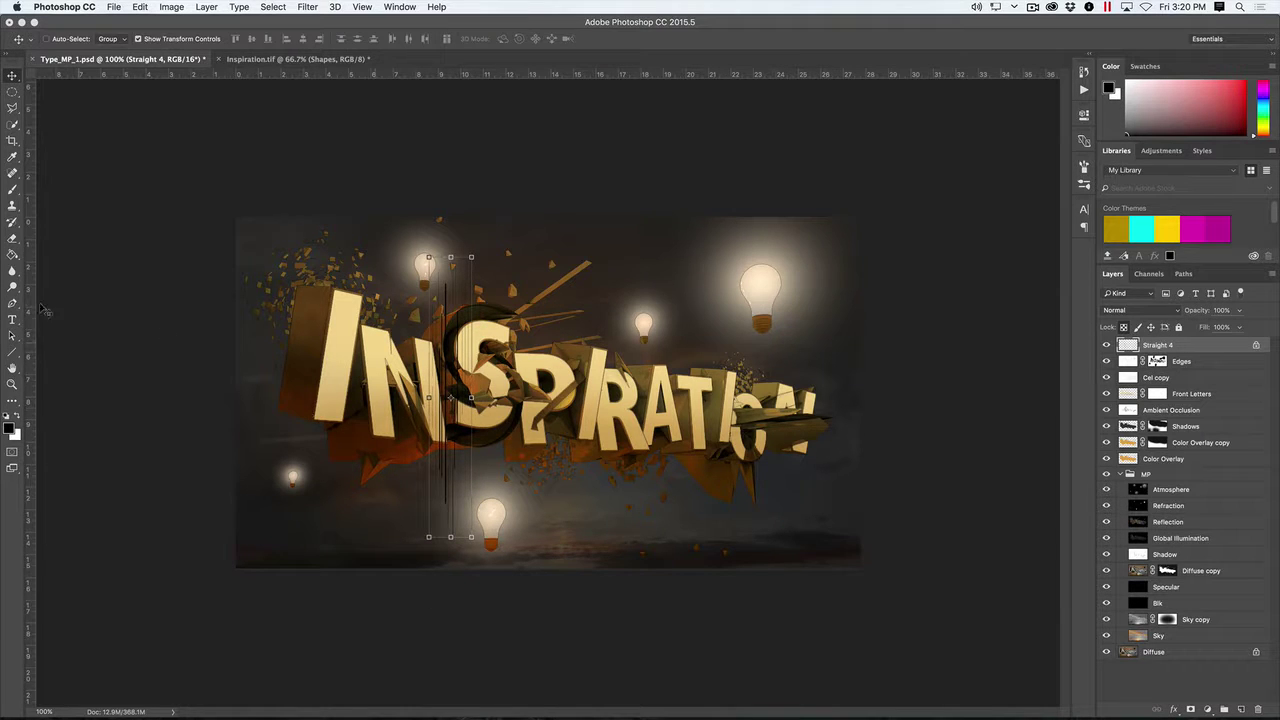
Paint the Straight 4 lines white with the Brush tool, using white as the foreground color.
left_click(18, 417)
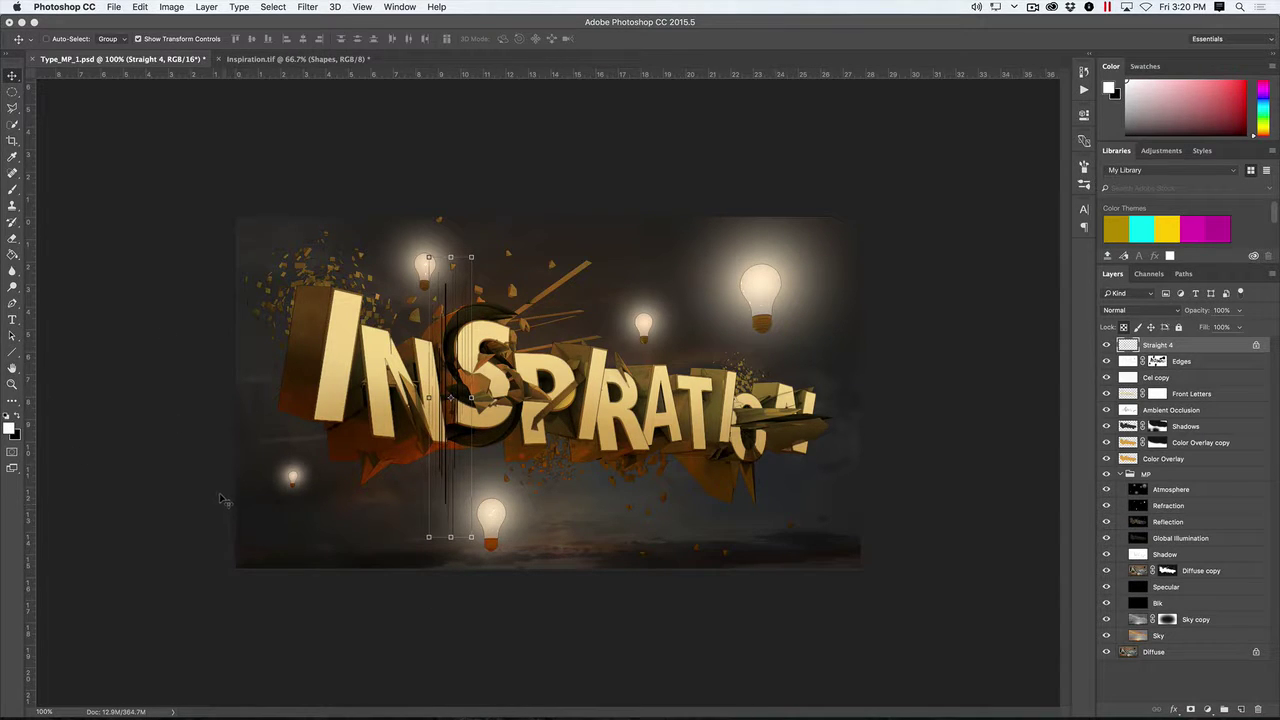
key("b")
mouse_move(448, 390)
left_mouse_down()
mouse_move(448, 425)
mouse_move(460, 270)
mouse_move(433, 310)
left_mouse_up()
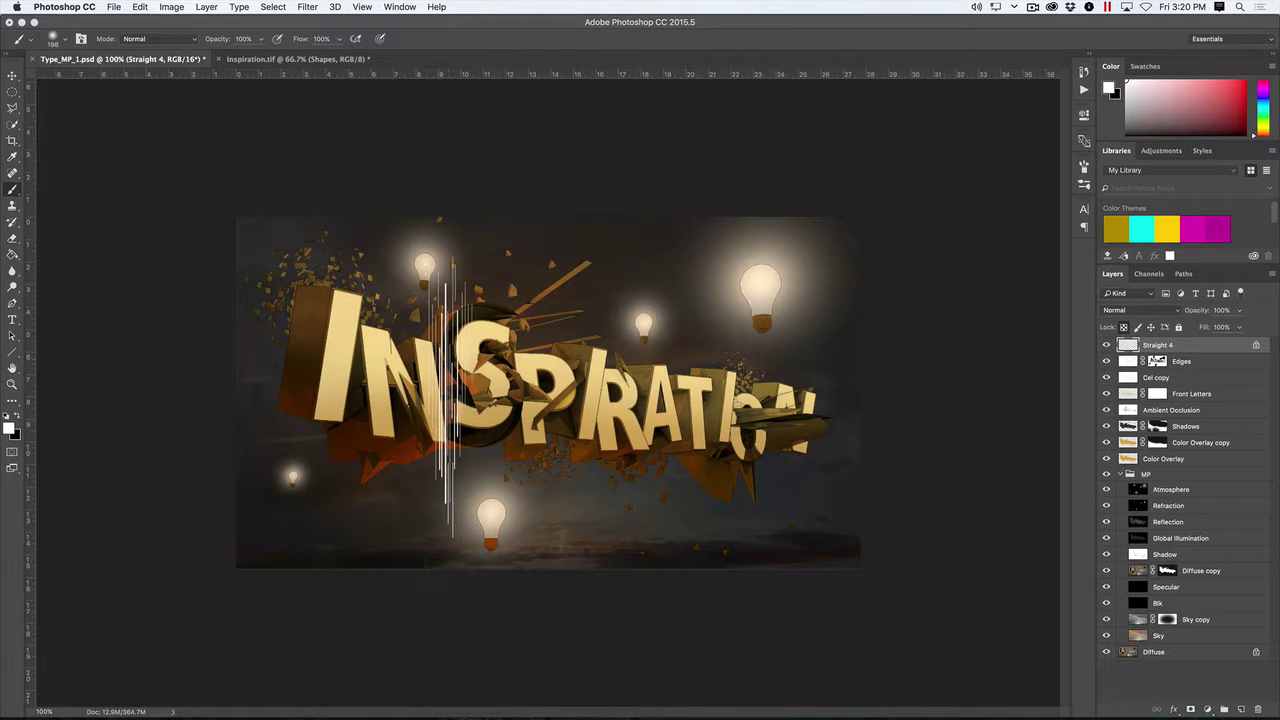
Set the Straight 4 layer's blend mode to Overlay and move the lines over the left stem of the N.
key("v")
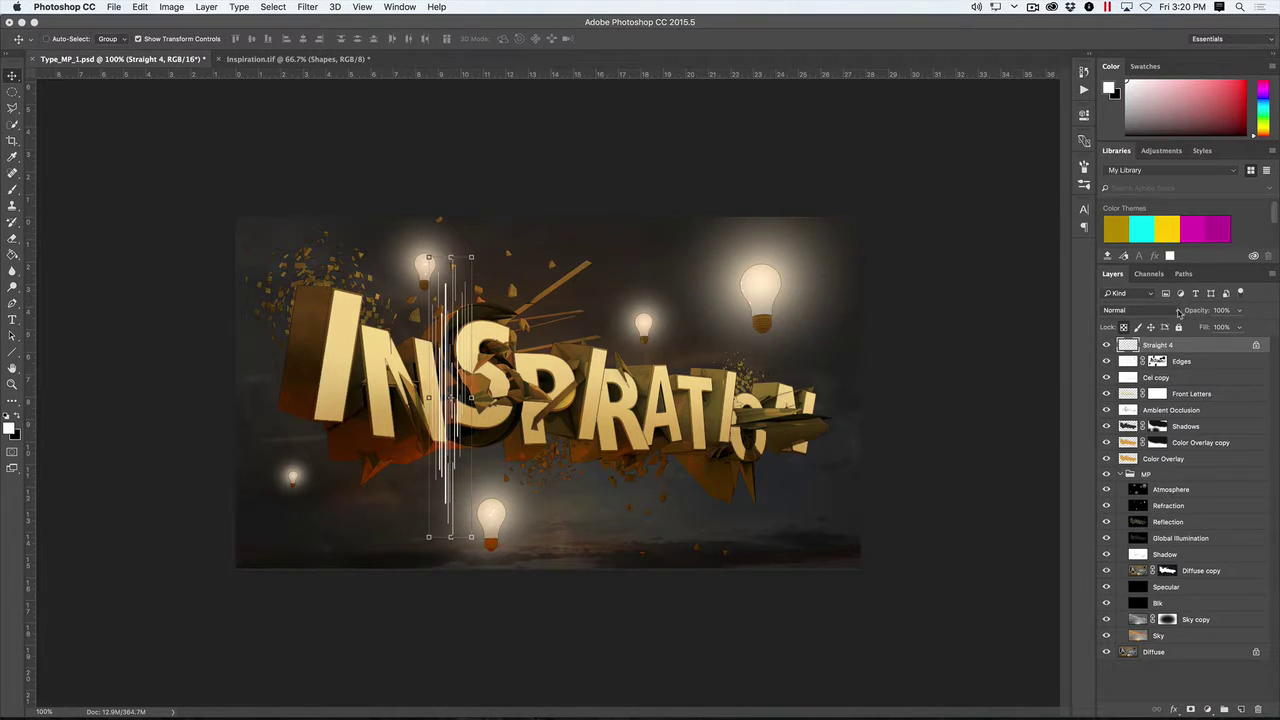
left_click(1179, 313)
left_click(1127, 446)
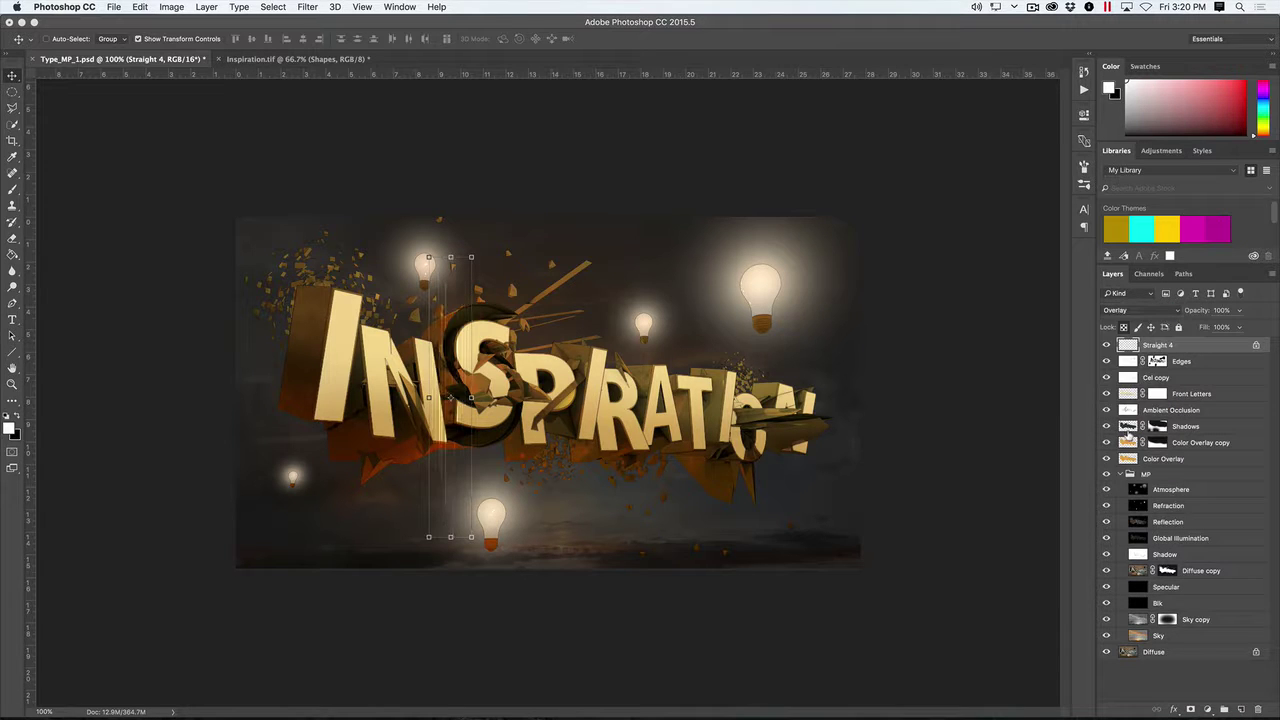
left_click_drag(441, 447, 403, 433)
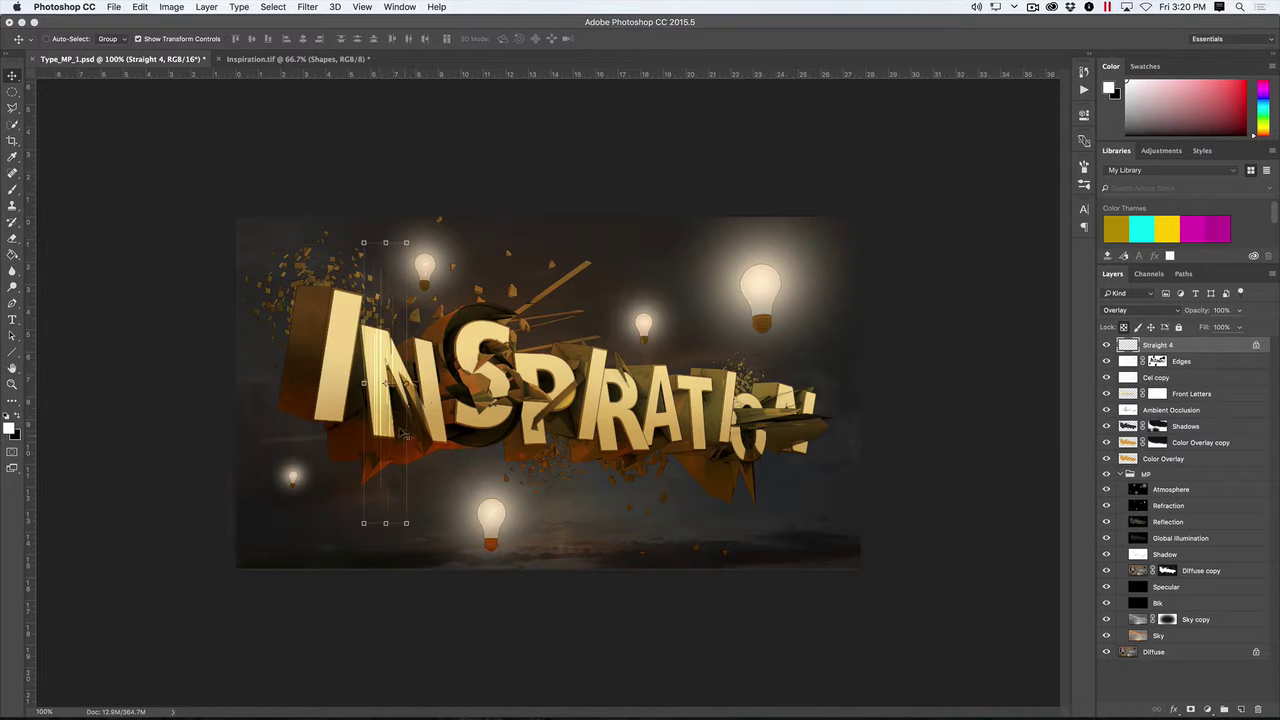
left_click(160, 38)
Duplicate the Straight 4 layer, merge the copy with the original, and set the merged layer's blend mode to Overlay.
left_click_drag(1130, 346, 1241, 709)
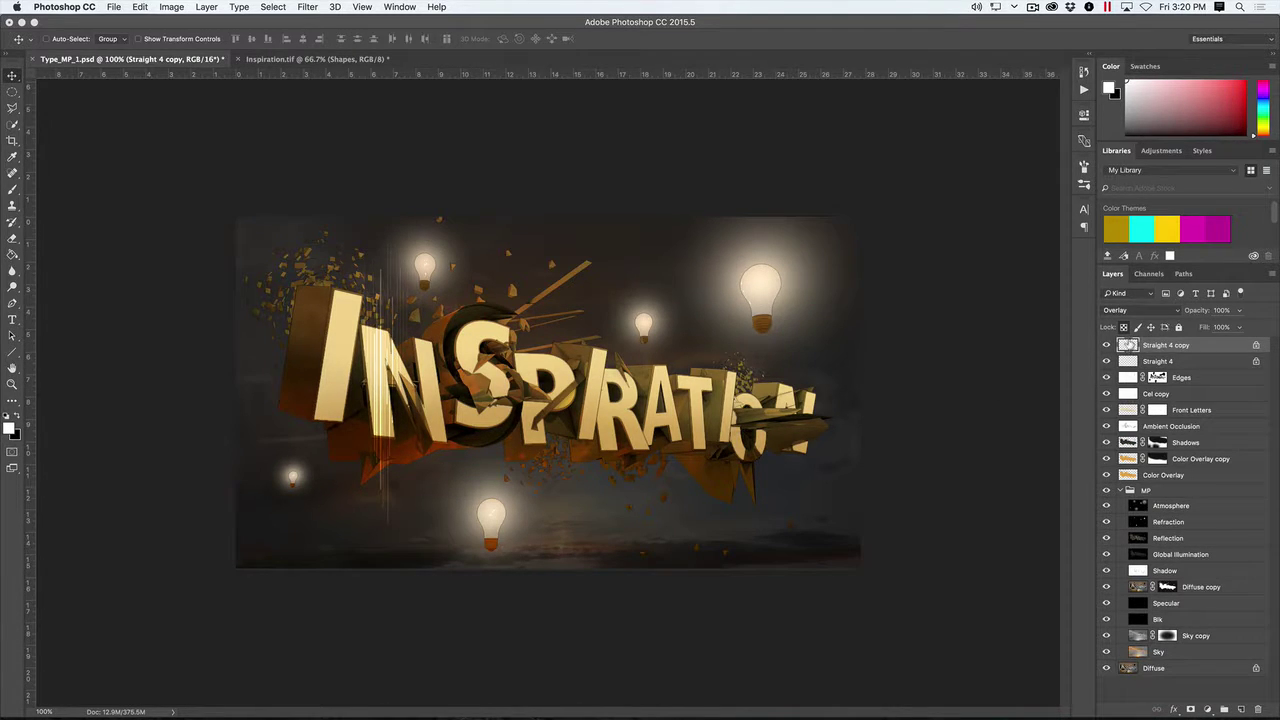
key("alt+super+a")
left_click(1271, 274)
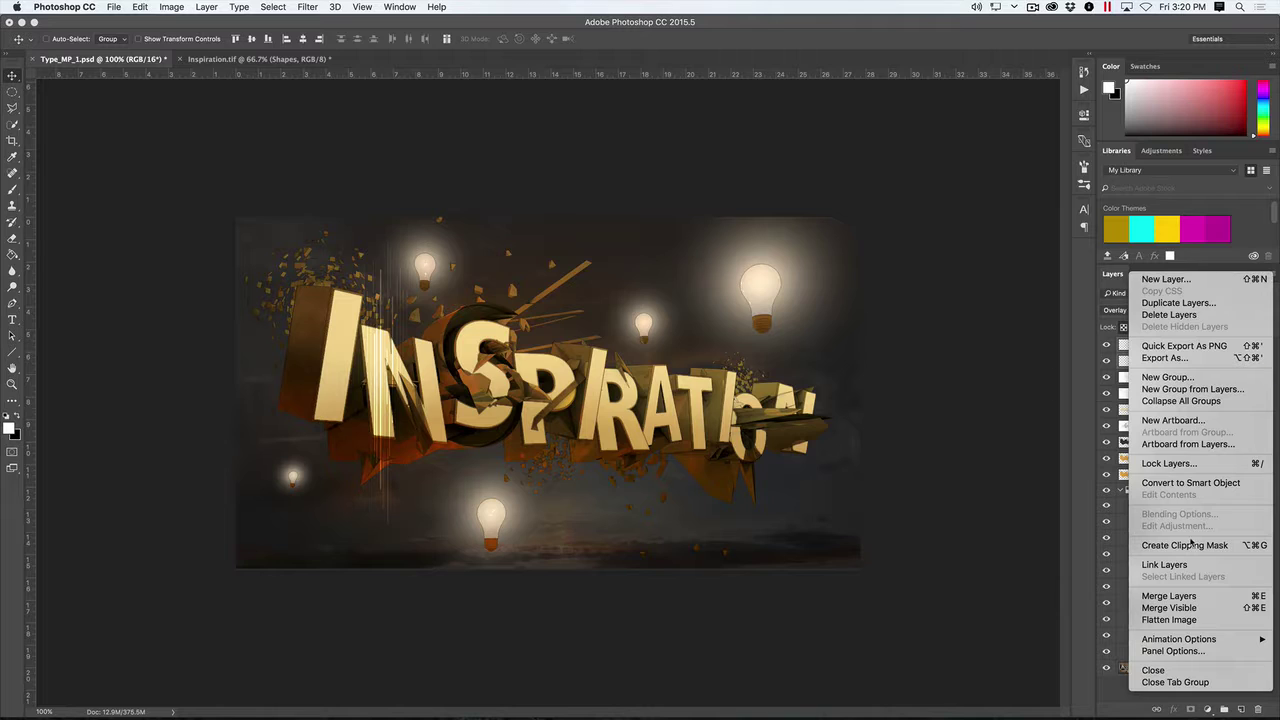
left_click(1169, 607)
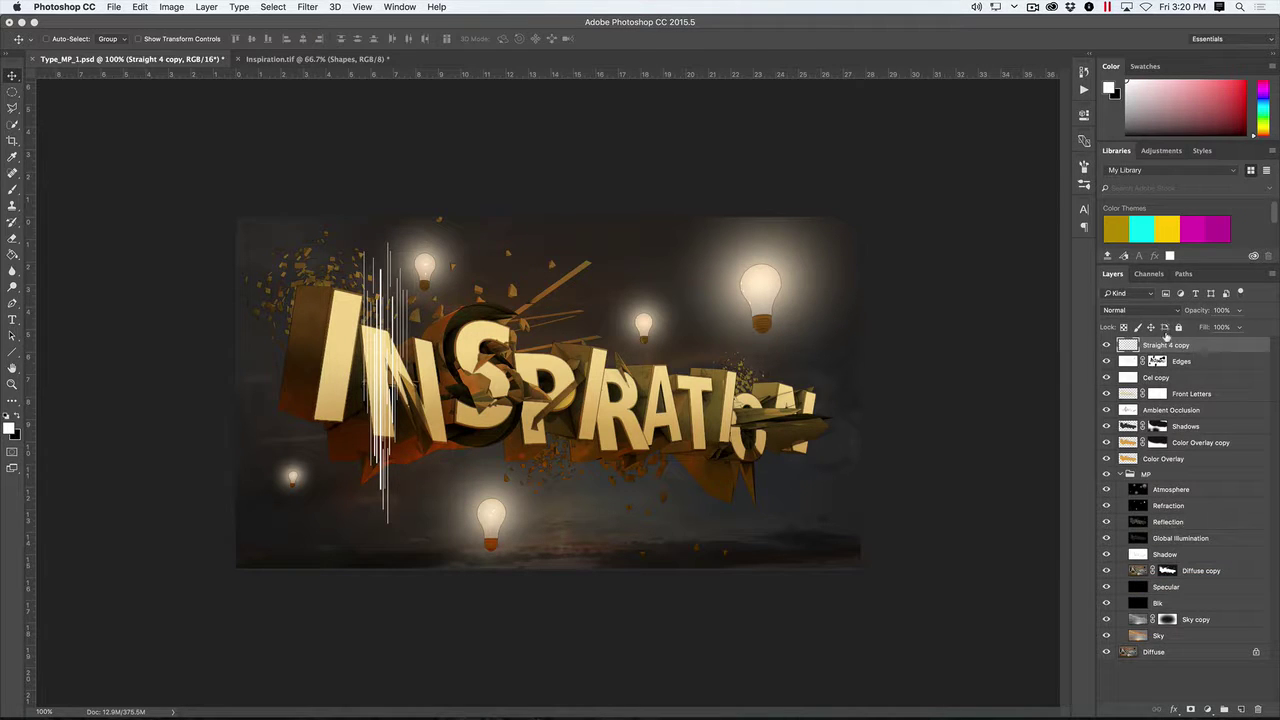
left_click(1180, 310)
left_click(1150, 443)
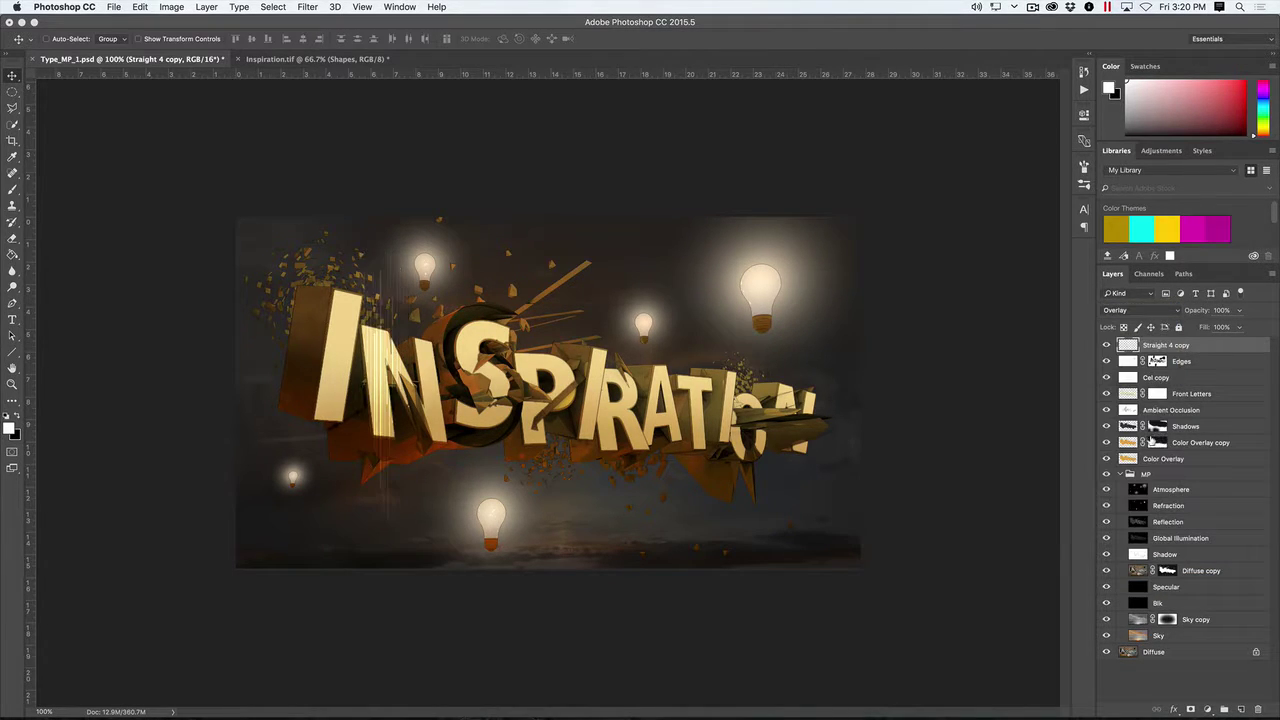
Move the merged lines onto the first letter I and distort their corners to follow the slant of the letter's face.
left_click(140, 7)
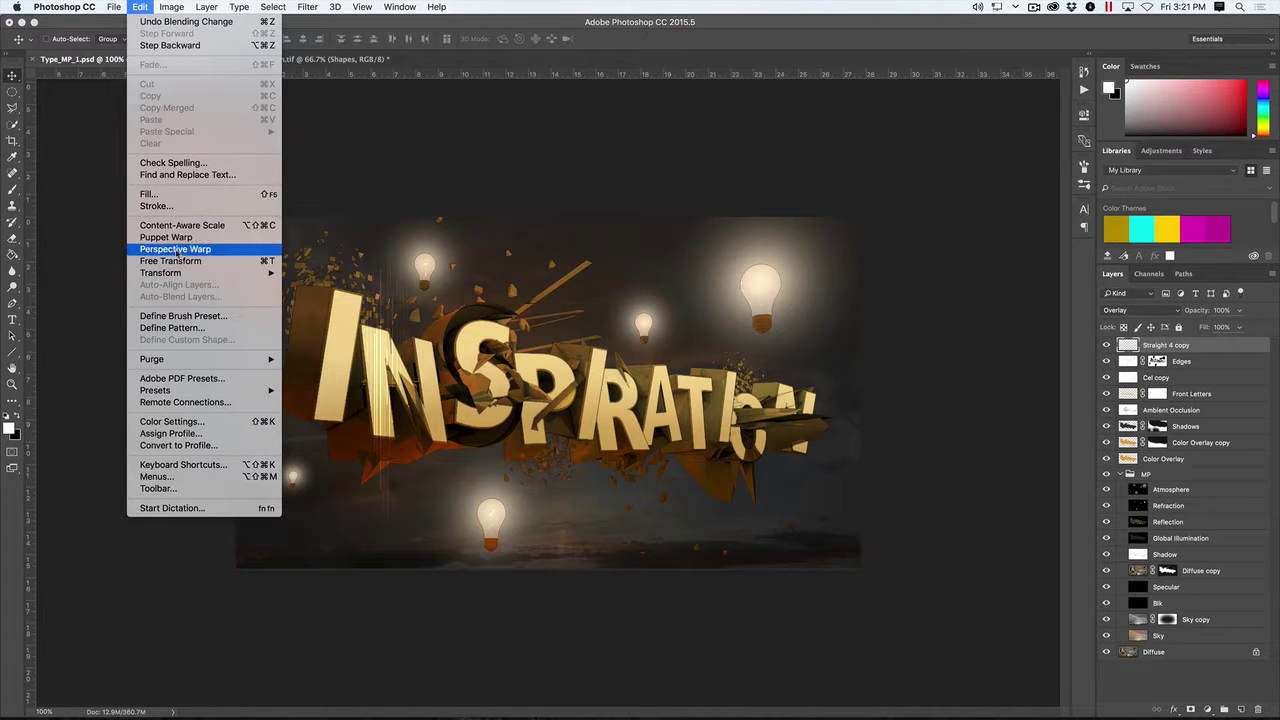
mouse_move(176, 276)
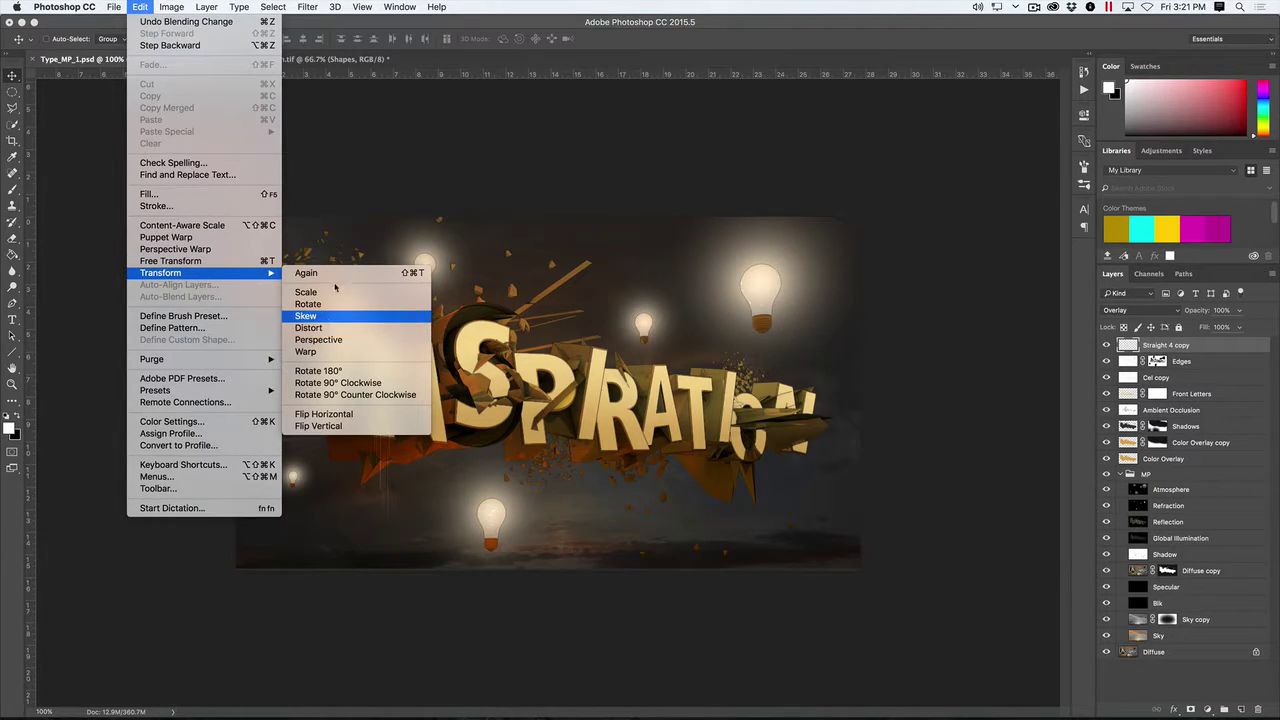
left_click(328, 327)
left_click_drag(386, 344, 333, 320)
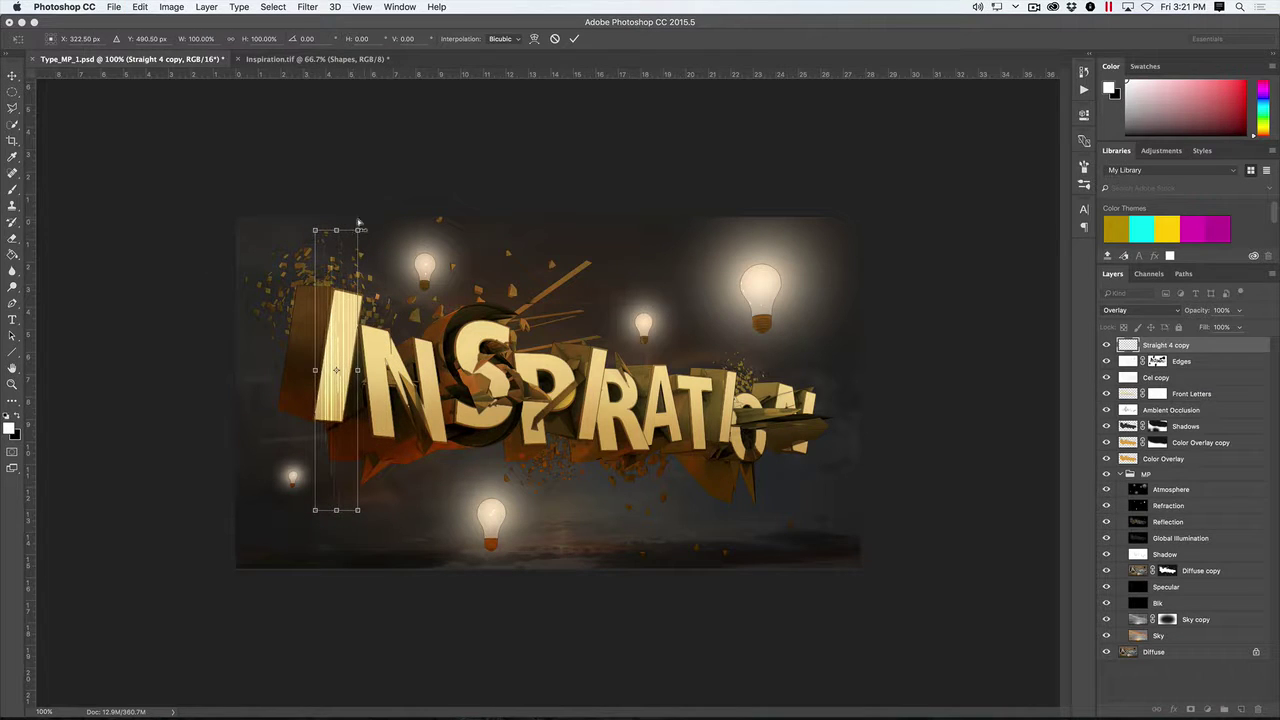
left_click_drag(358, 232, 378, 230)
left_click_drag(359, 509, 291, 509)
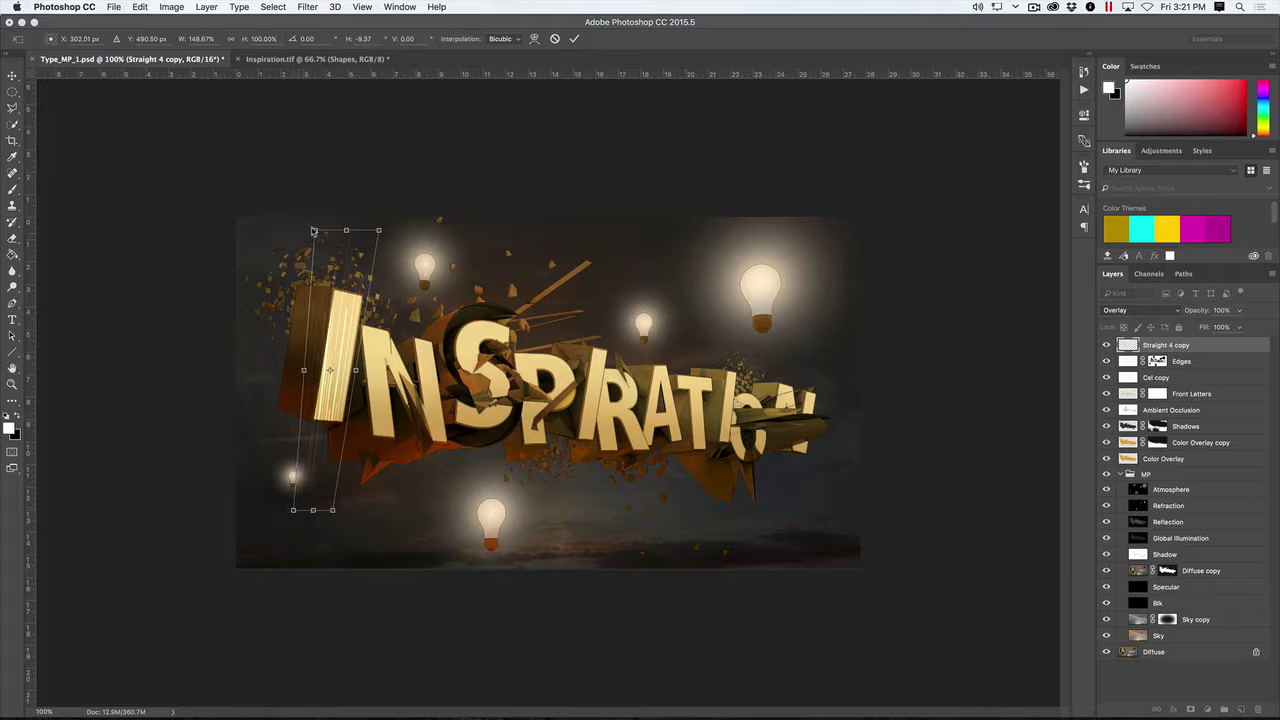
left_click_drag(315, 230, 376, 241)
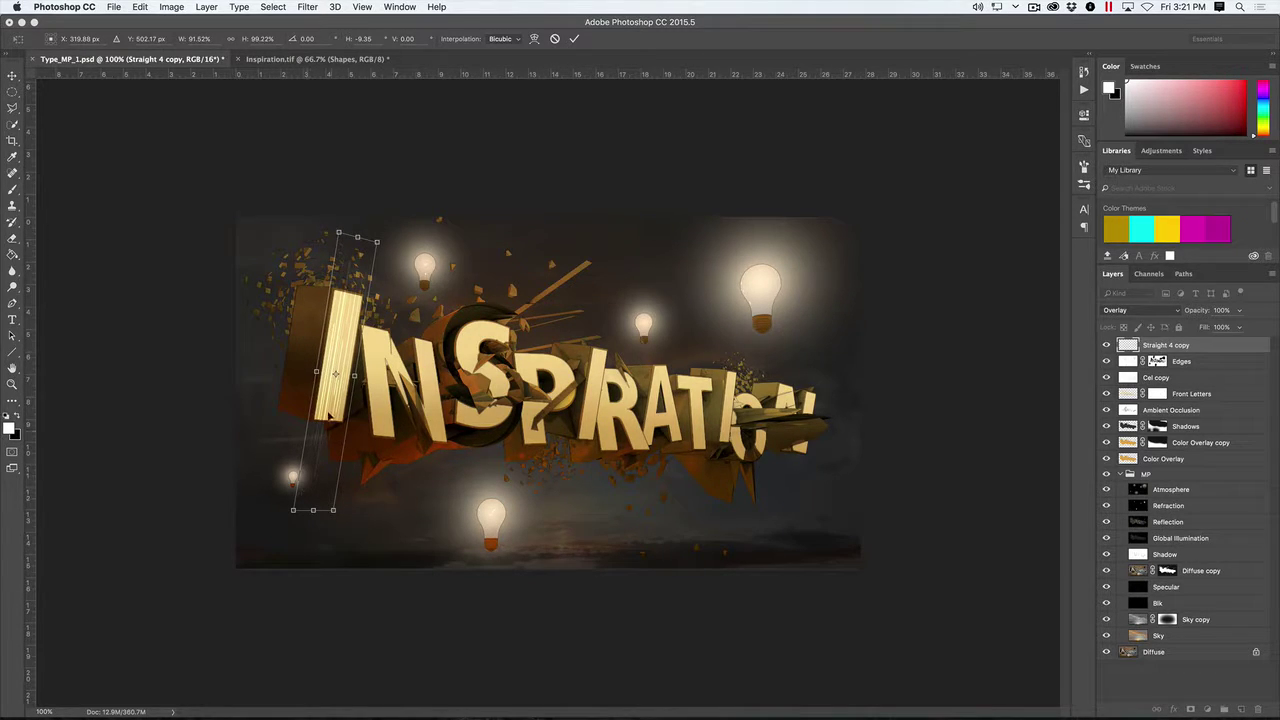
key("Return")
Duplicate the lines onto the right stem of the N and rotate the copy counterclockwise to follow the stem.
left_click_drag(340, 364, 442, 368)
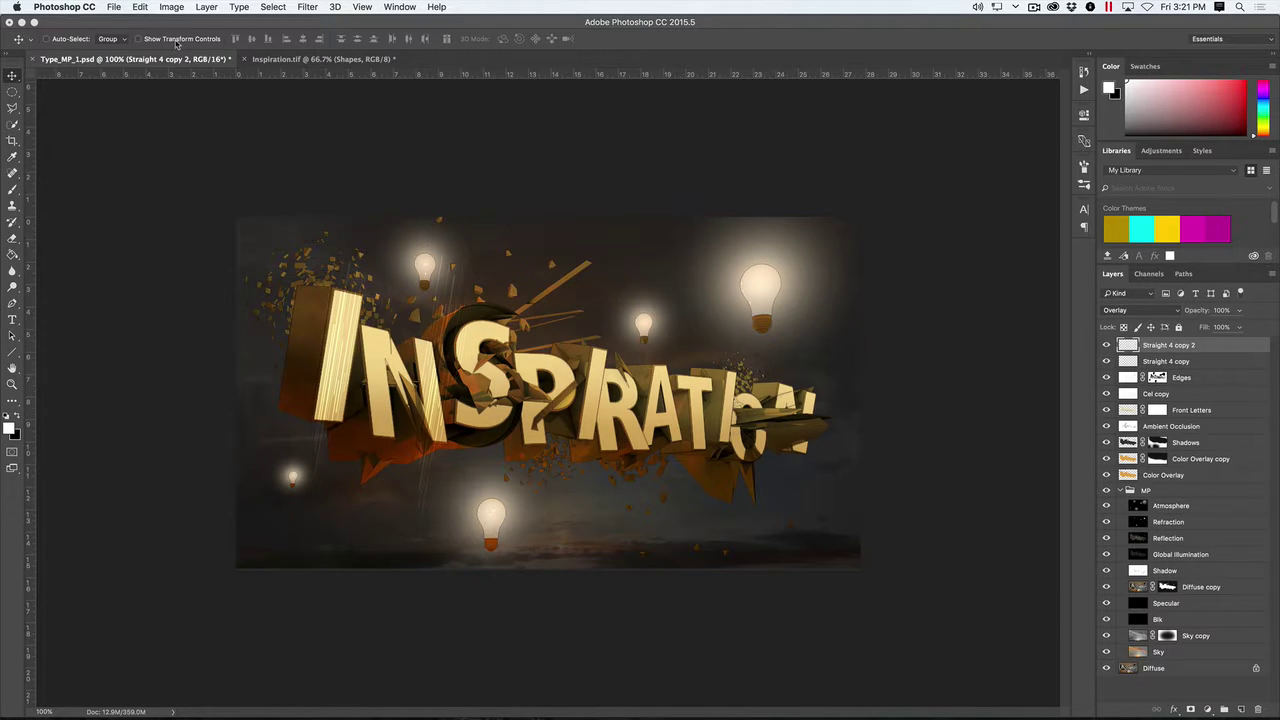
left_click(153, 39)
left_click_drag(479, 242, 440, 215)
left_click_drag(432, 320, 425, 319)
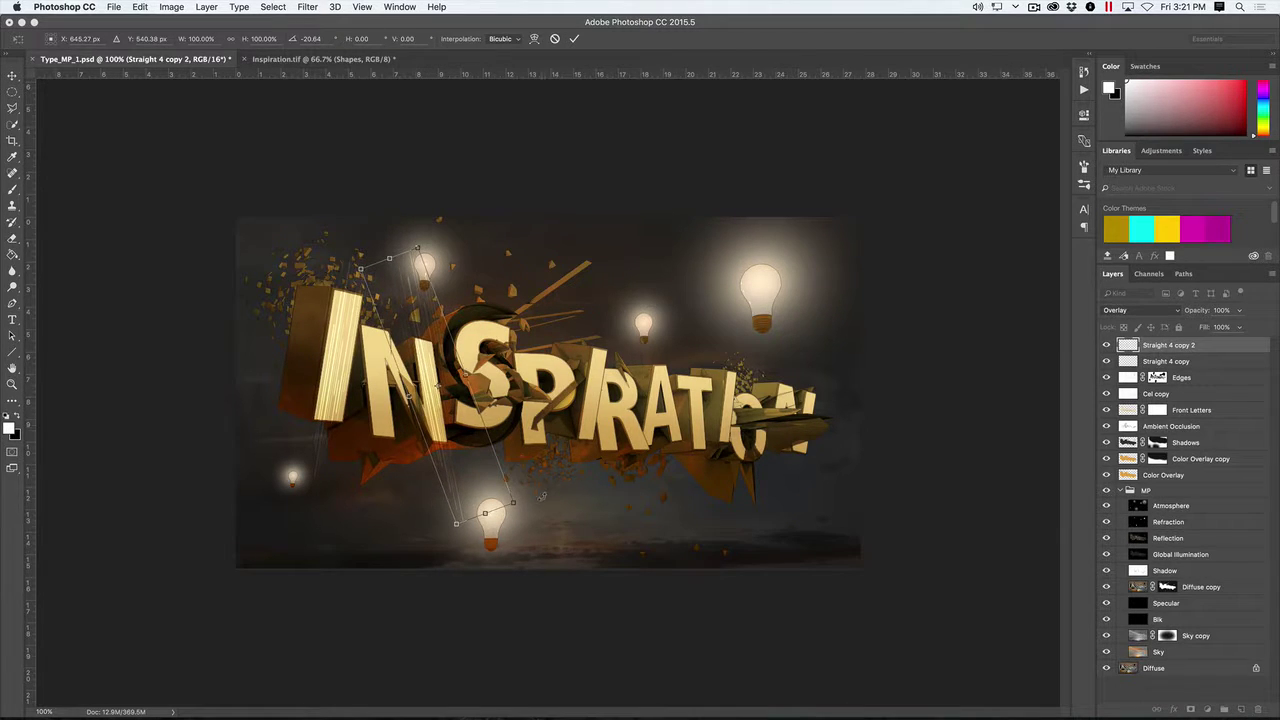
key("Escape")
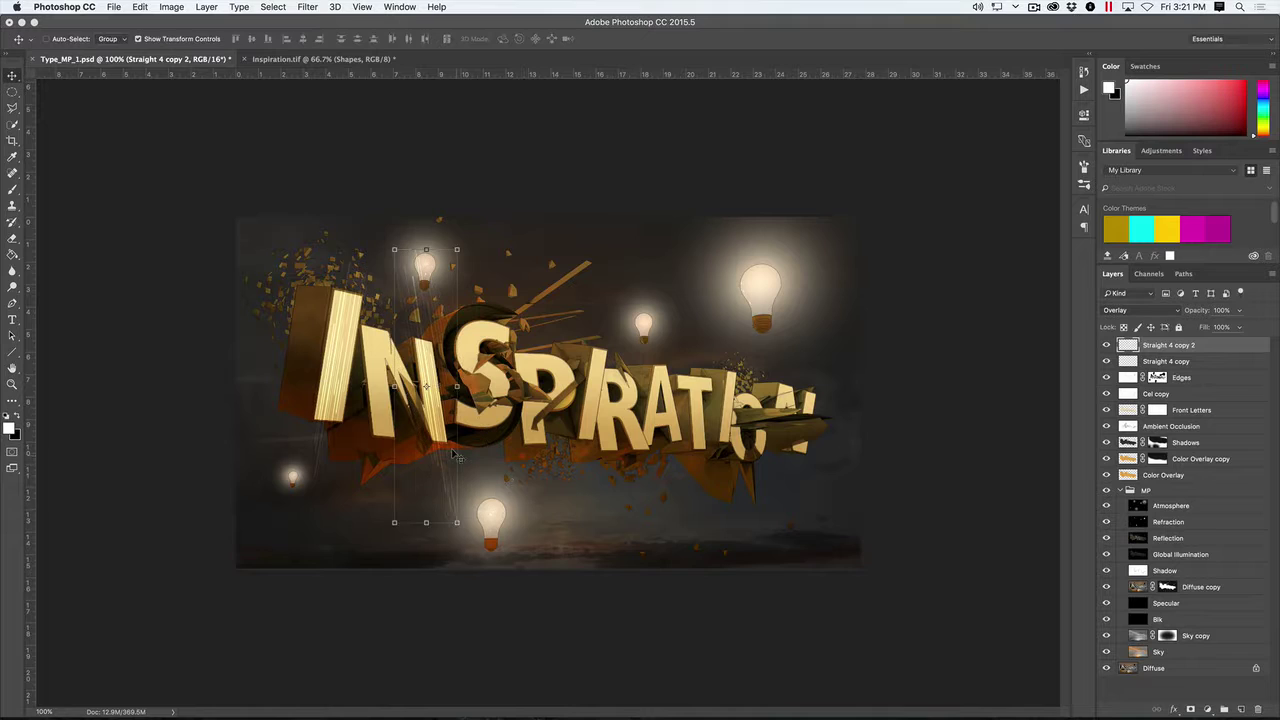
Scale the line copy on the N down to about 82% and fit it over the right stem.
left_click(170, 38)
key("ctrl+t")
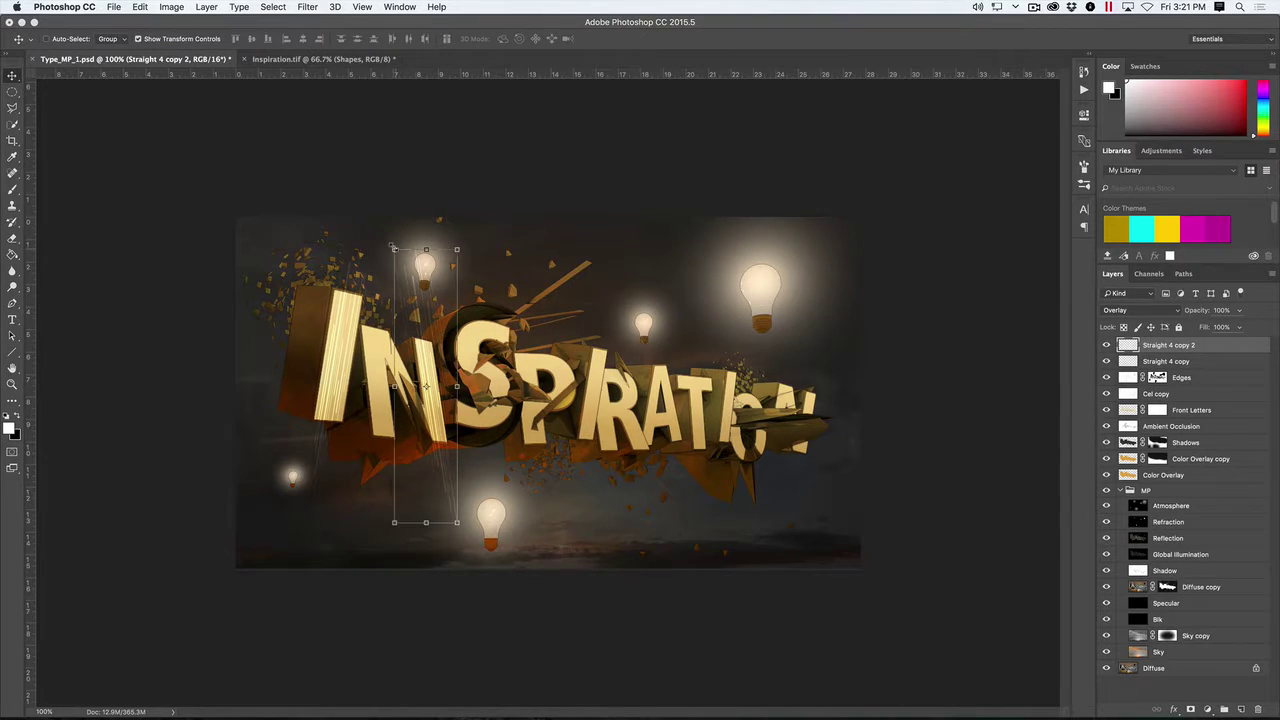
left_click_drag(423, 352, 418, 335)
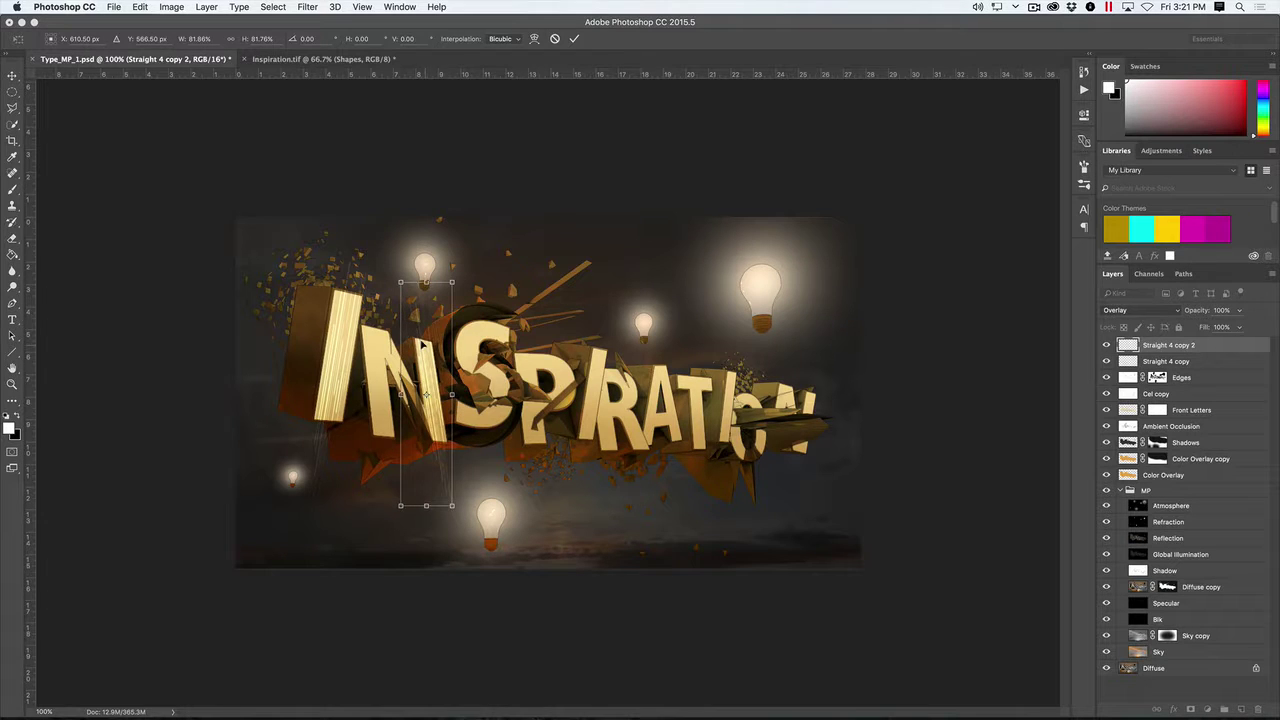
key("Return")
left_click(178, 45)
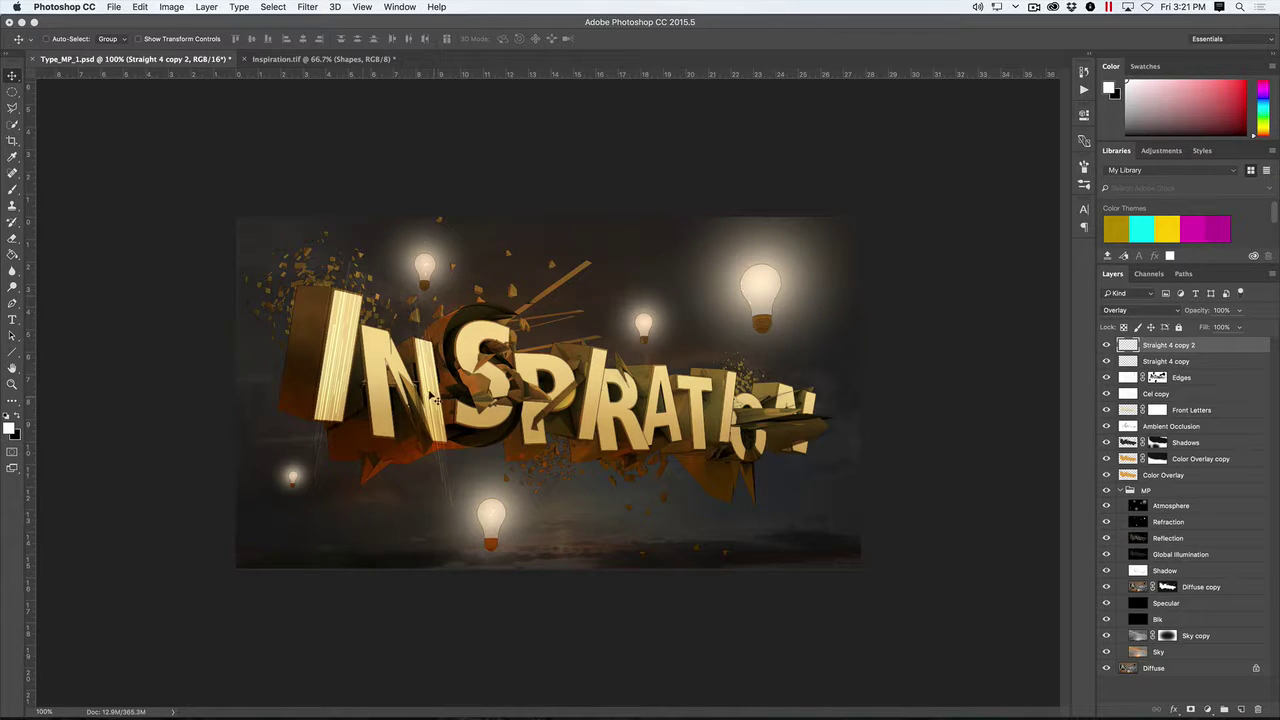
Duplicate the N's lines onto the I between P and R, and rotate the copy clockwise to lean with the letter.
left_click_drag(432, 398, 601, 383)
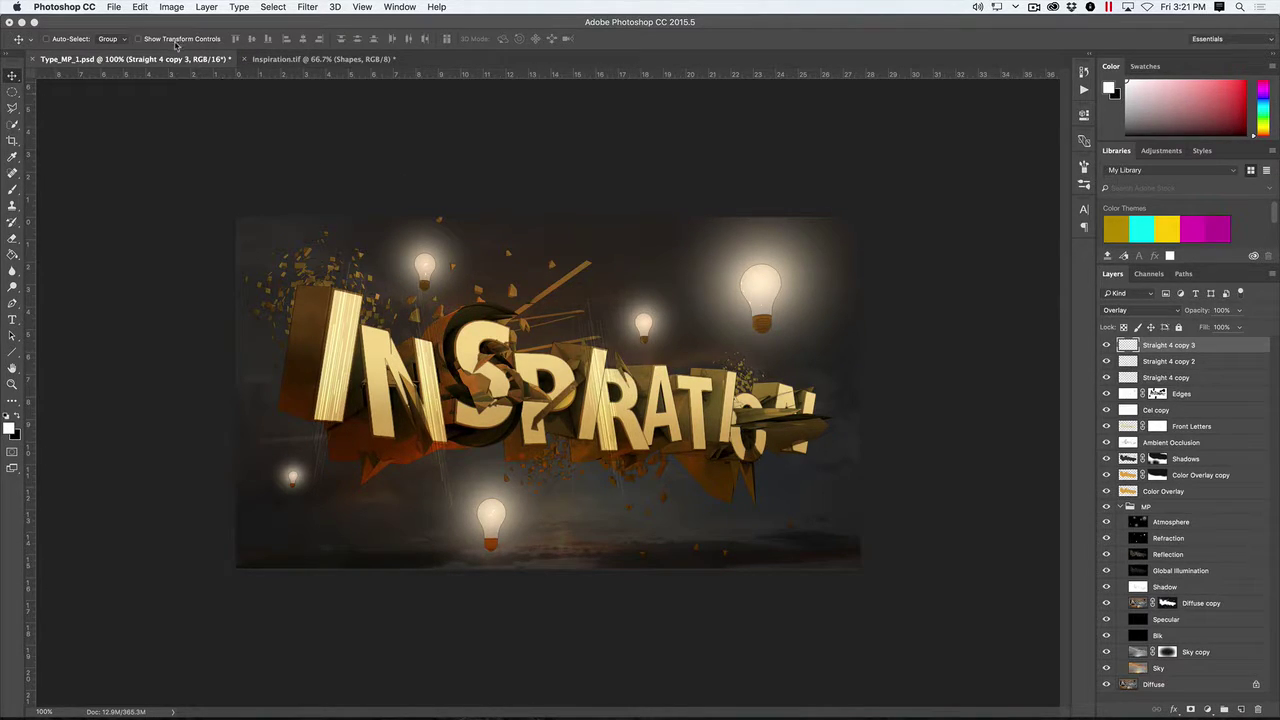
key("ctrl+t")
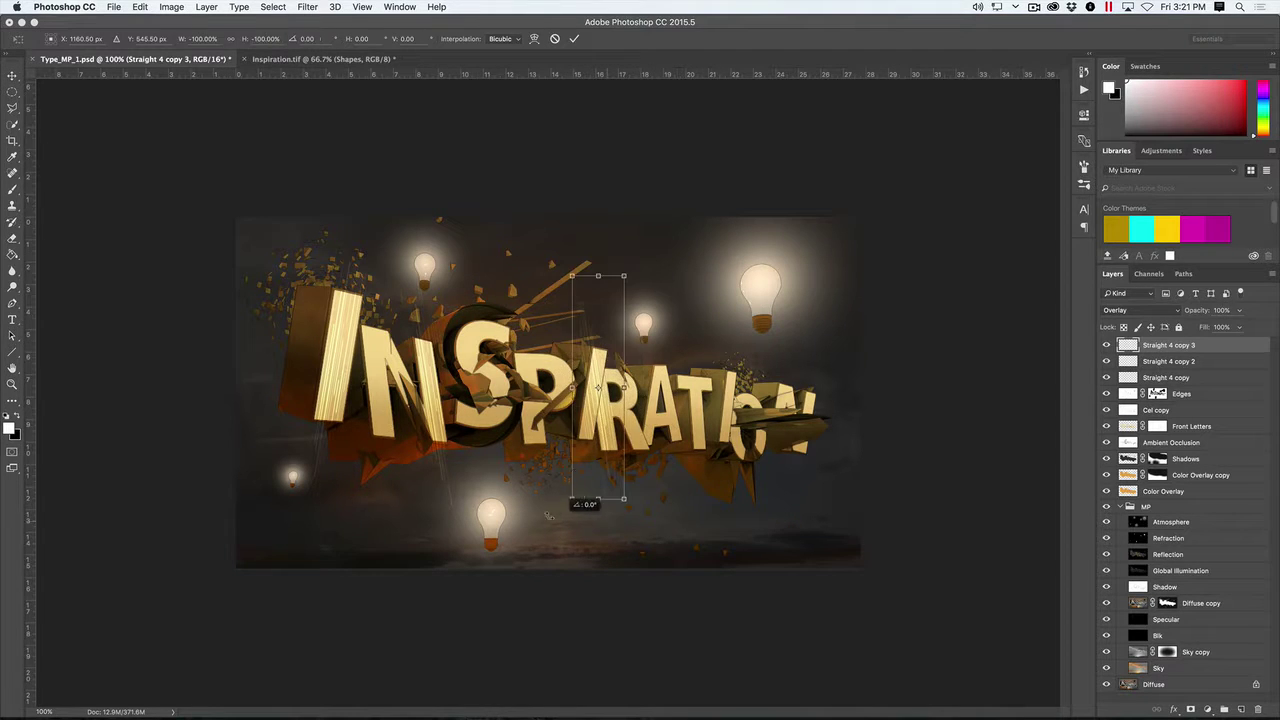
left_click_drag(549, 516, 498, 514)
left_click_drag(621, 394, 601, 410)
key("Return")
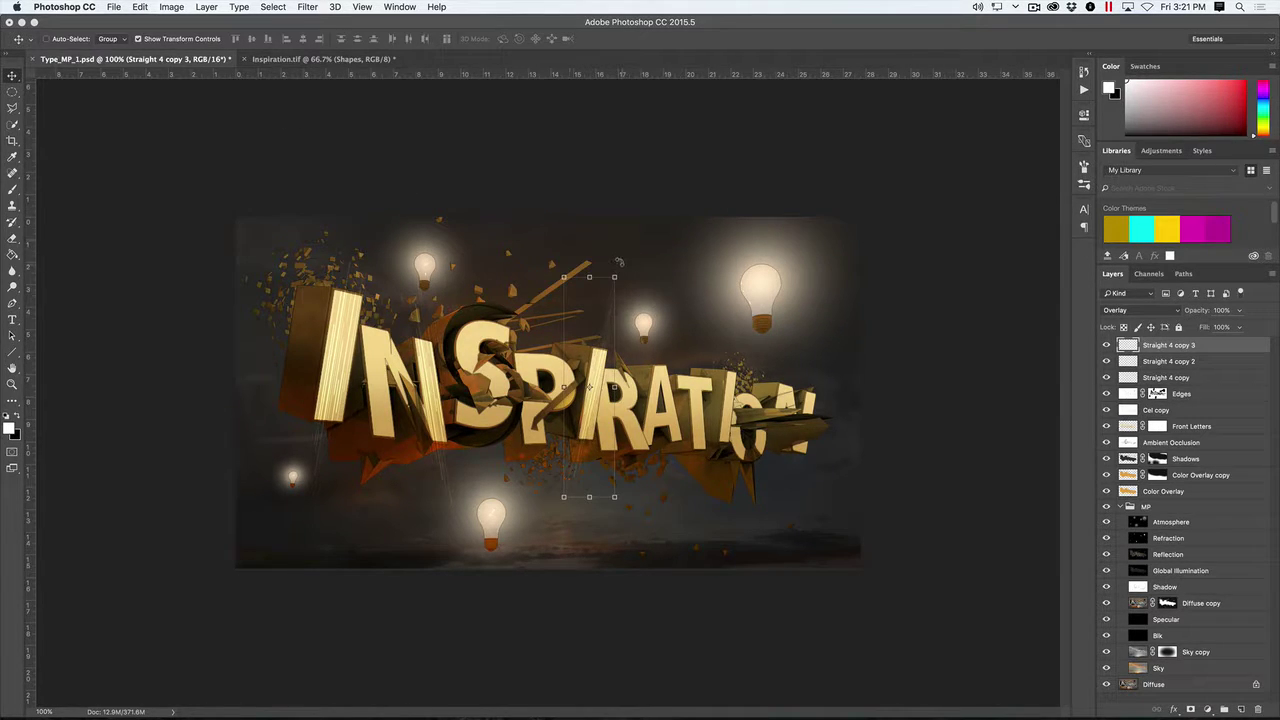
Fine-tune the rotation of the line copy on the I between P and R to match the letter's slant.
key("ctrl+t")
left_click_drag(620, 264, 610, 255)
key("Return")
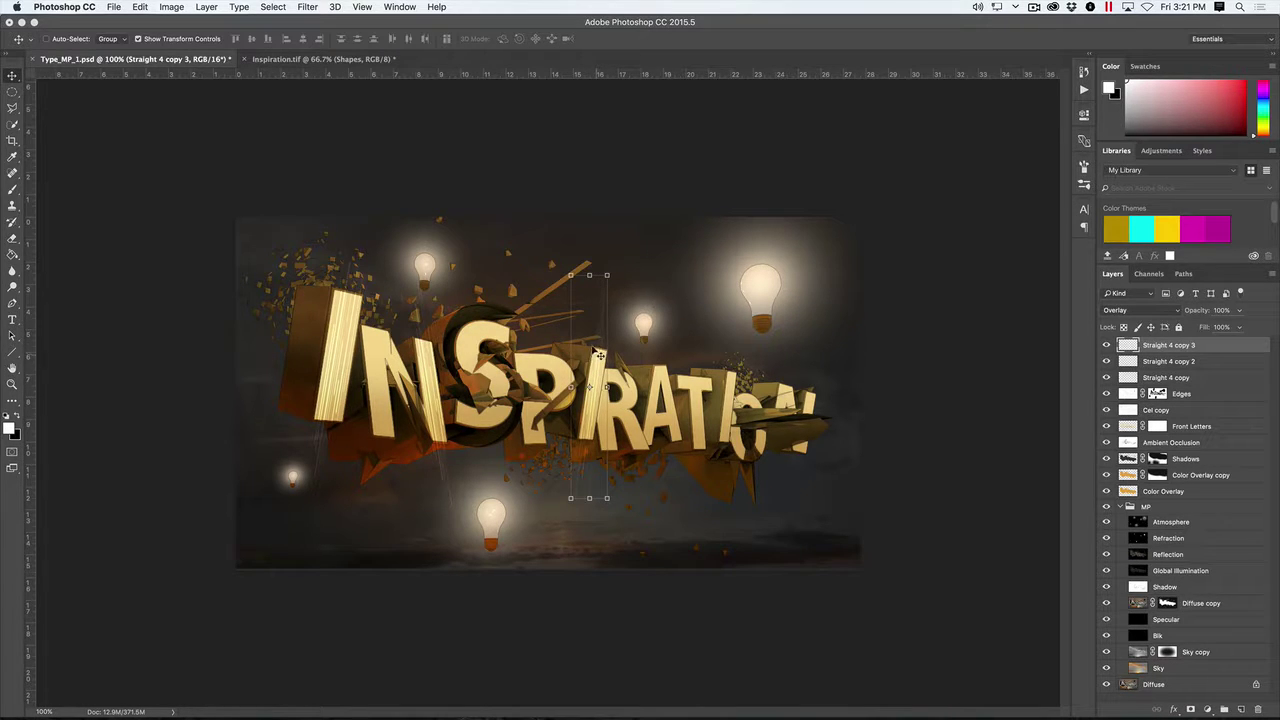
left_click(186, 39)
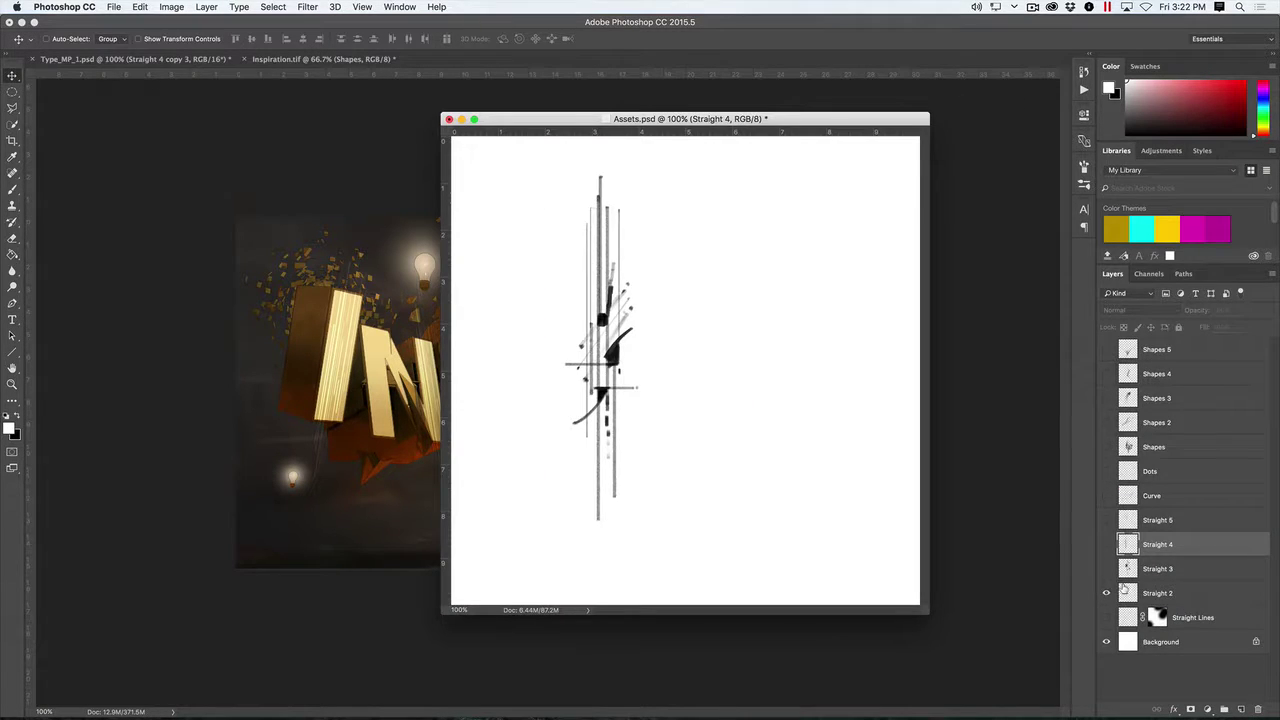
Bring the Straight 2 artwork from Assets.psd into Type_MP_1.psd over the R and A, and scale it to about 85%.
left_click(1124, 589)
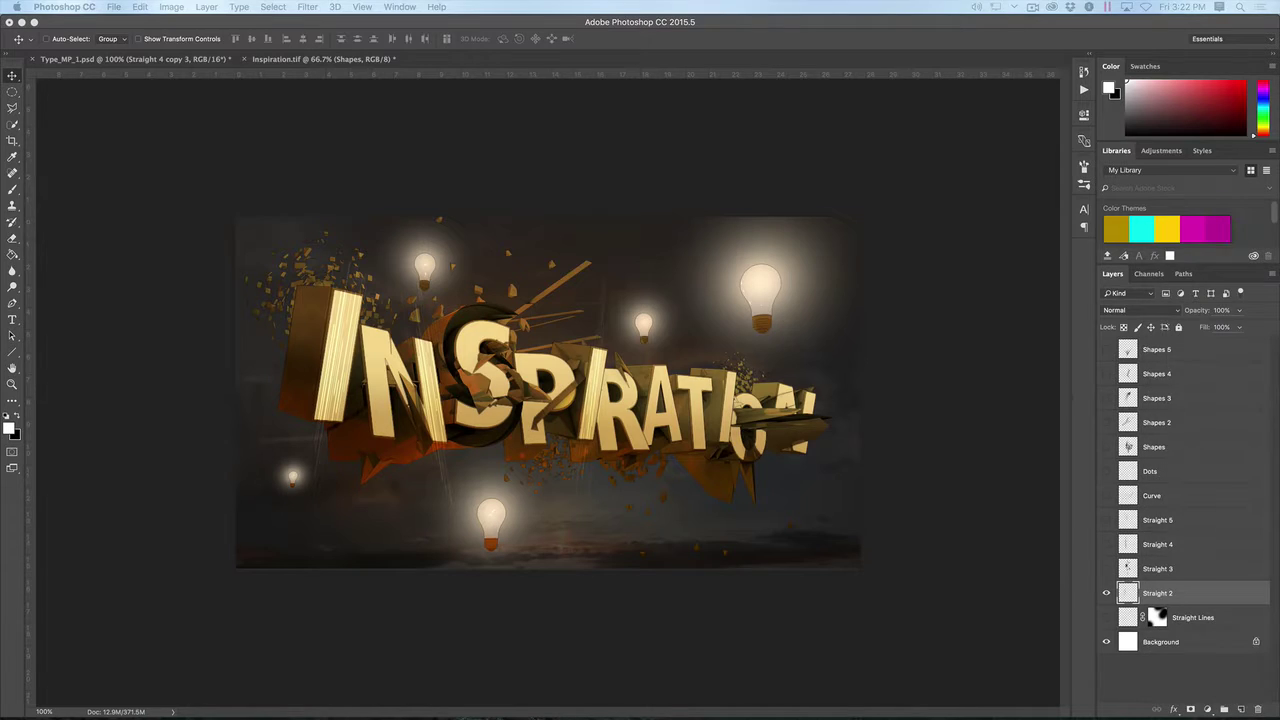
left_click_drag(1117, 593, 685, 447)
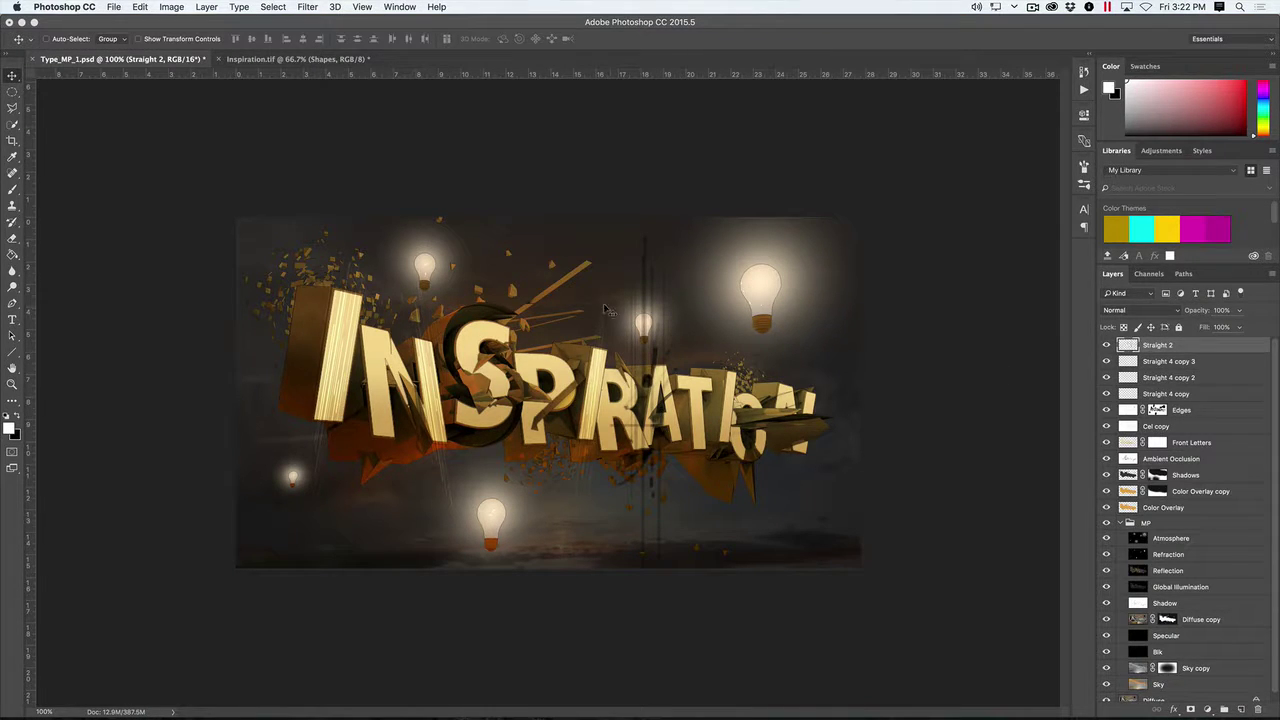
left_click(175, 39)
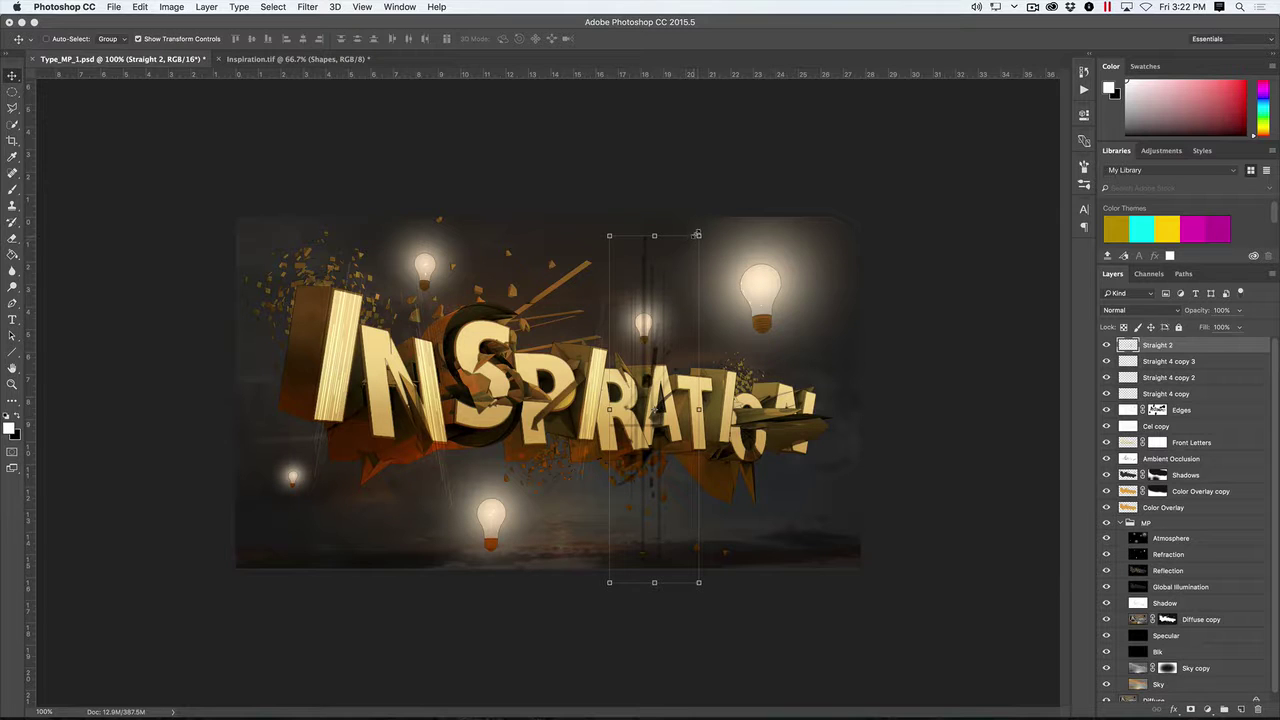
left_click_drag(697, 234, 673, 248)
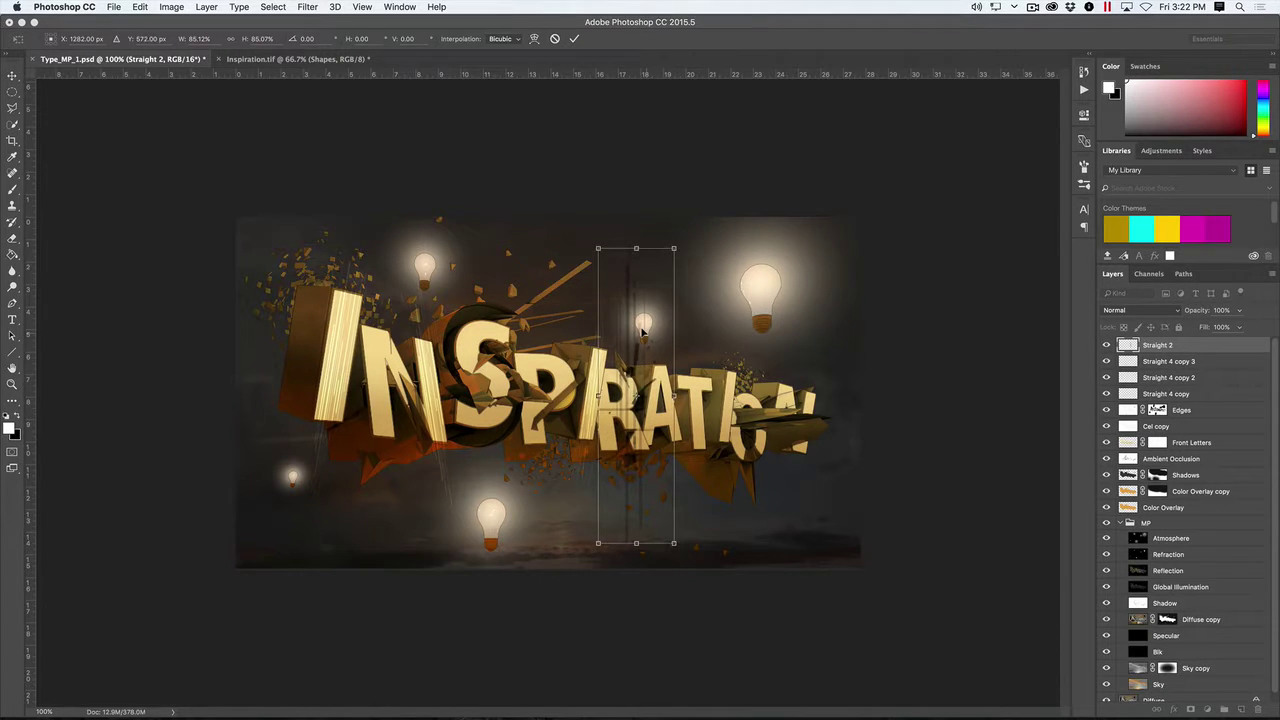
key("Return")
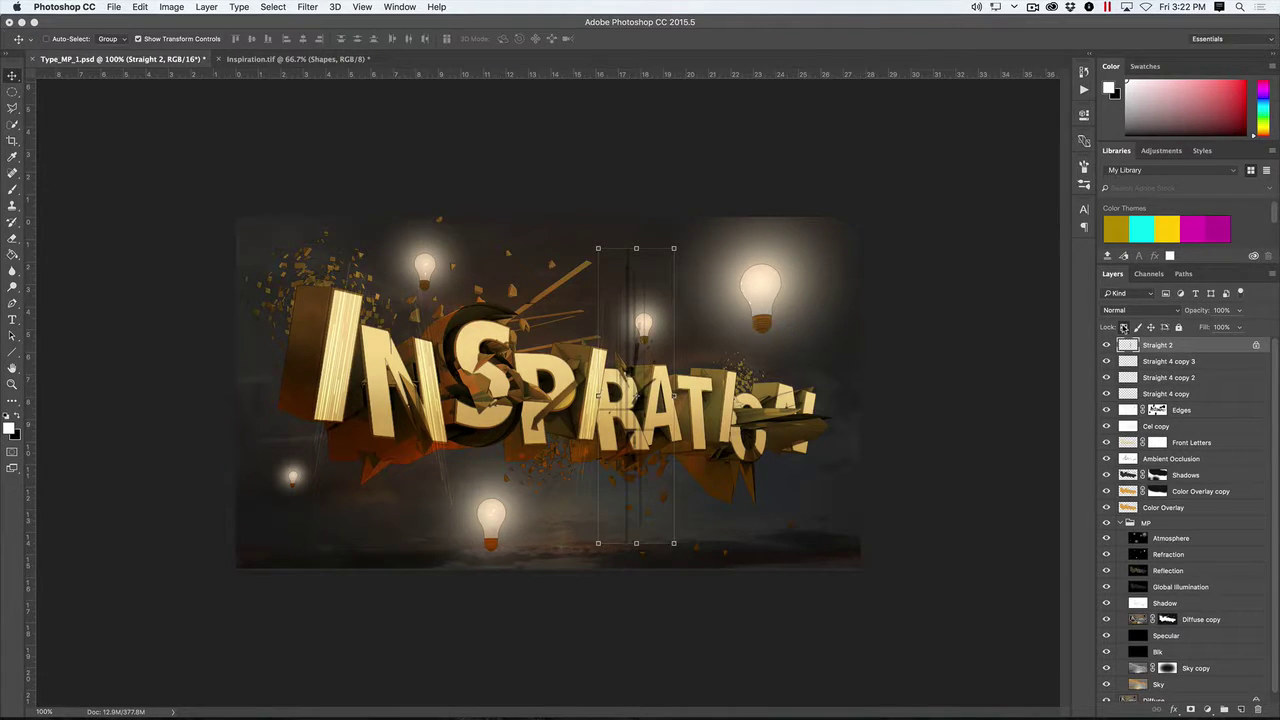
Paint the Straight 2 artwork white with its transparent pixels locked, and set its blend mode to Overlay.
key("b")
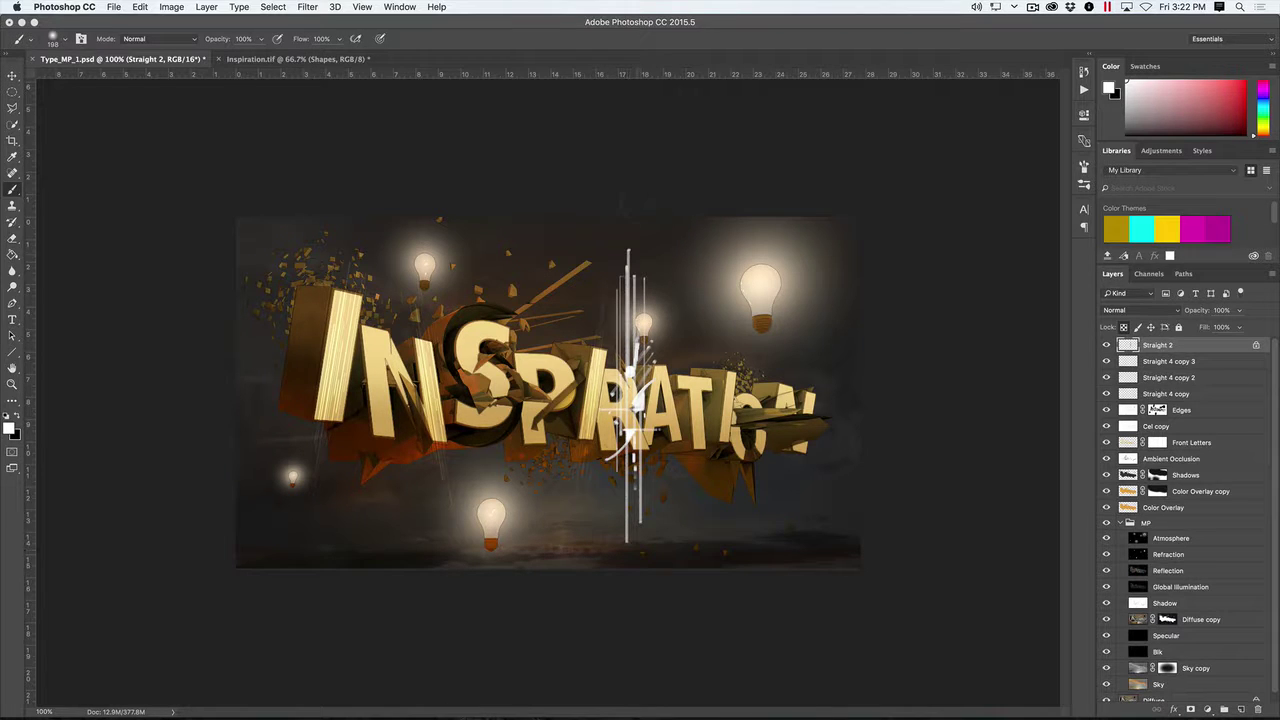
key("v")
left_click(1150, 312)
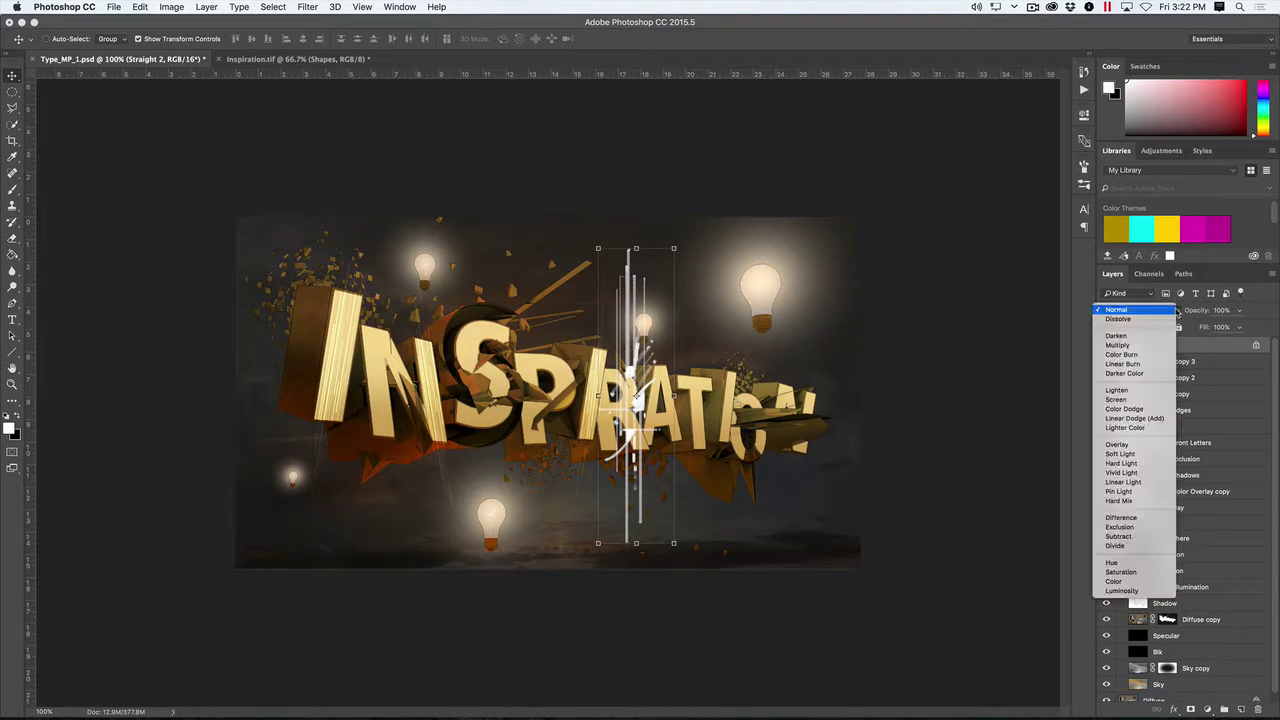
left_click(1120, 444)
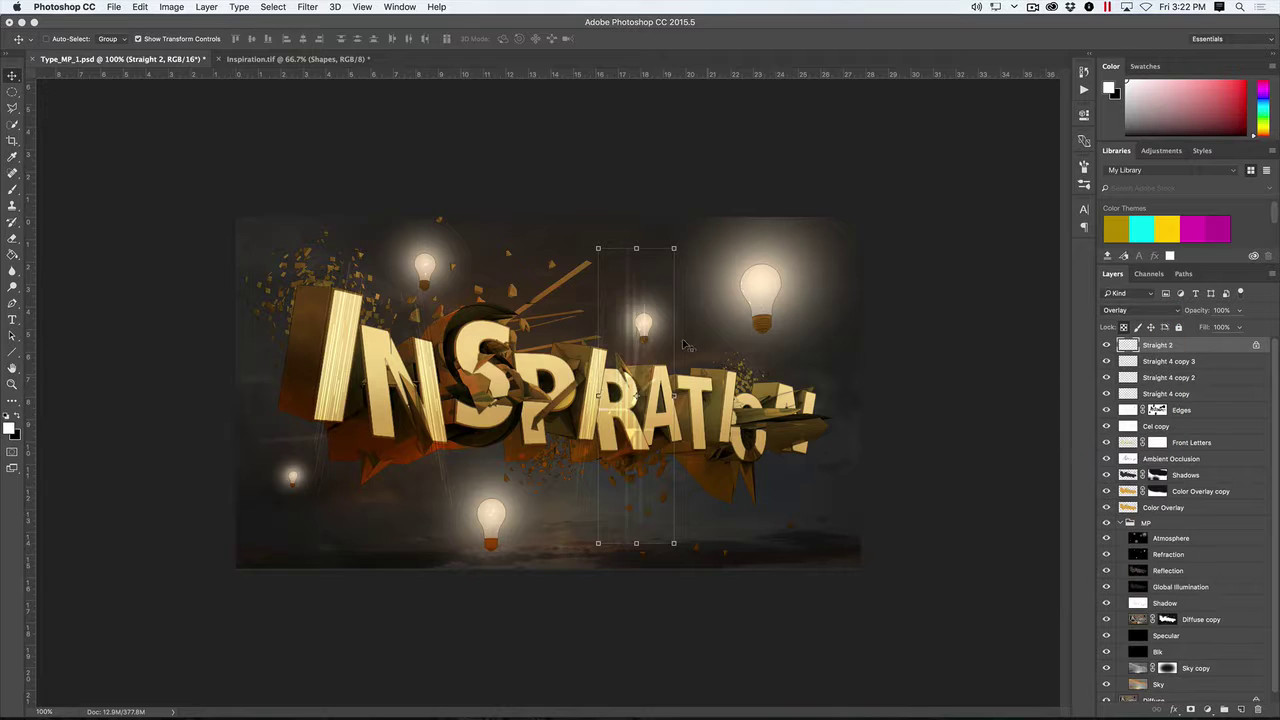
Fit the Straight 2 lines onto the I between P and R, scaled to about 60%, tilted to its slant and narrowed to about 73% width.
left_click_drag(638, 364, 546, 355)
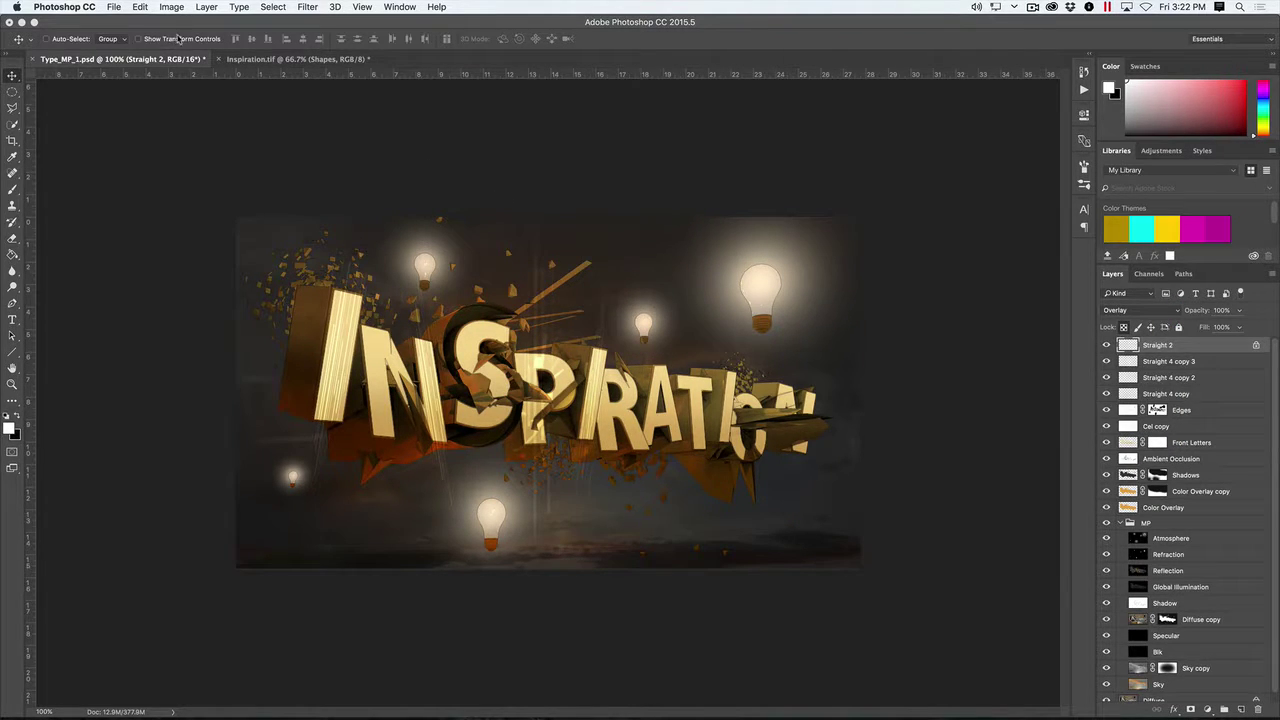
left_click_drag(581, 238, 619, 307)
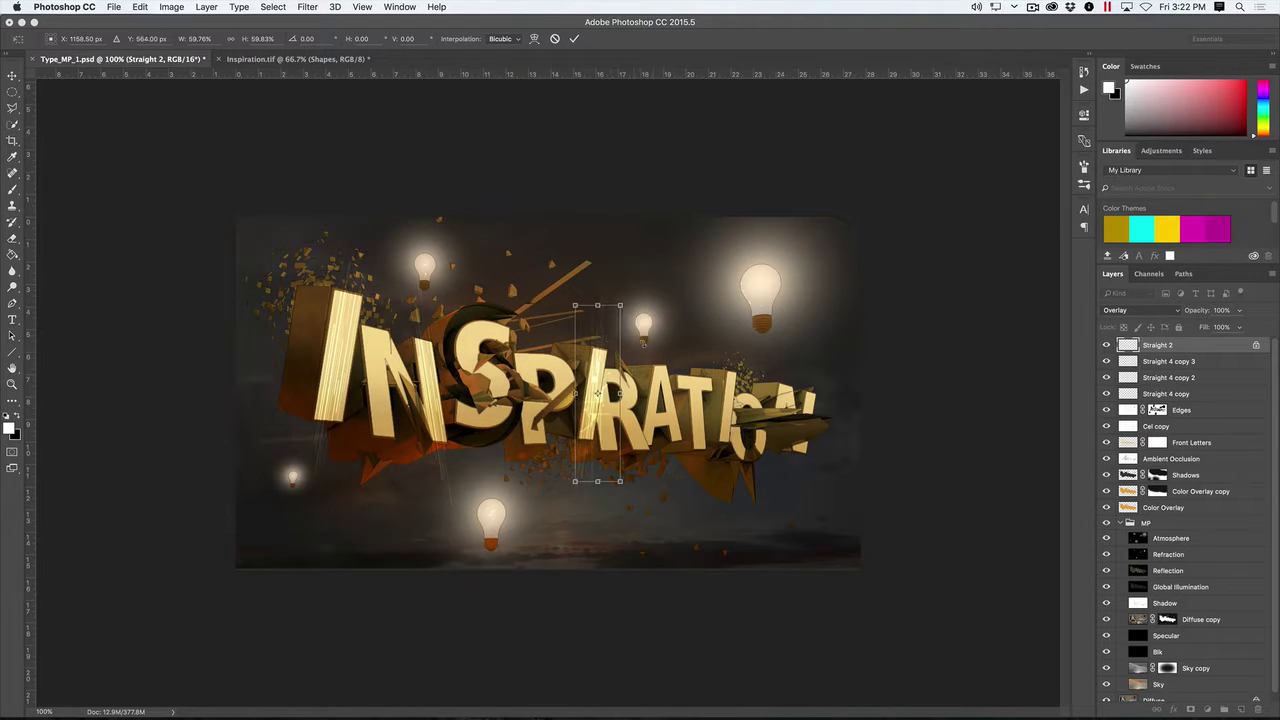
left_click_drag(626, 484, 631, 488)
double_click(583, 430)
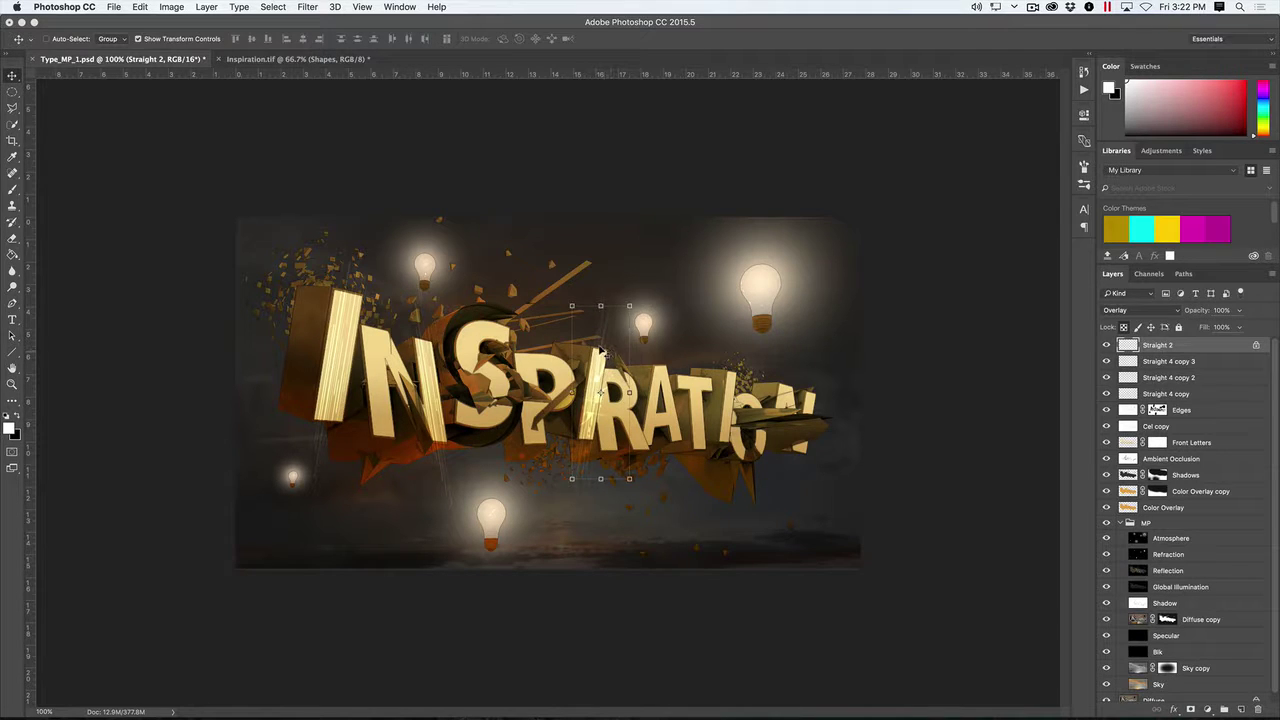
left_click_drag(601, 351, 617, 387)
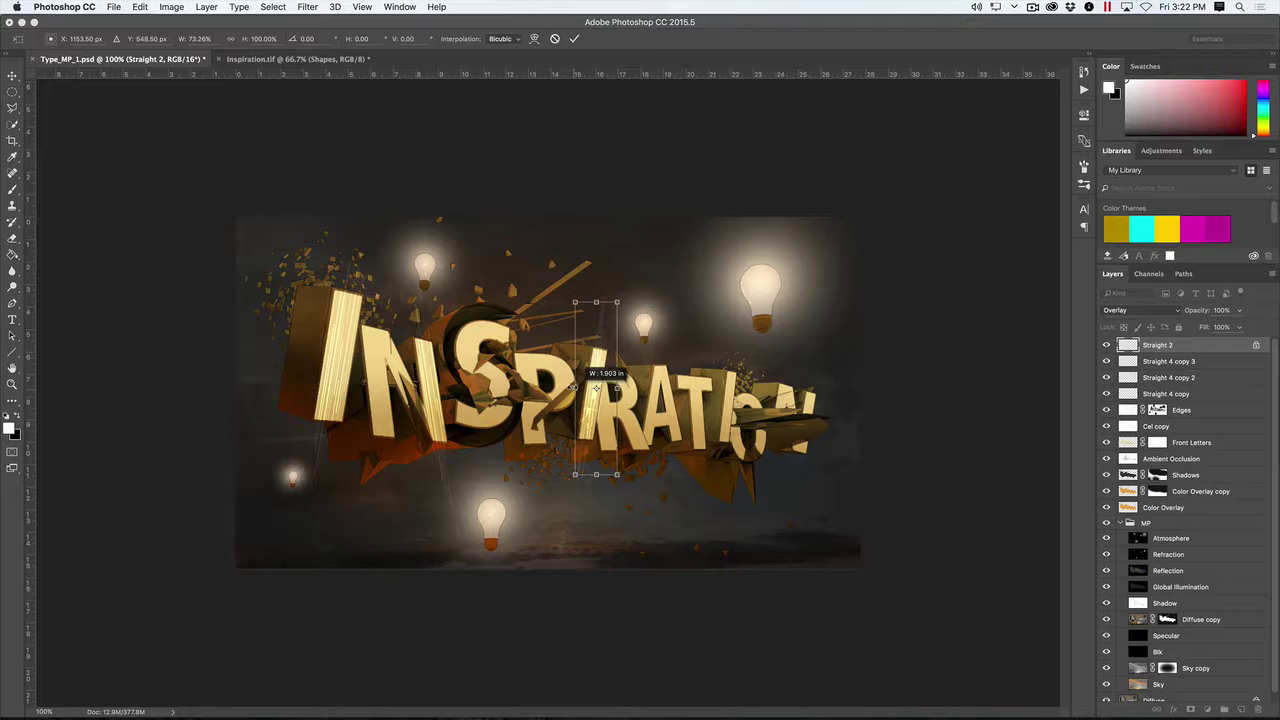
double_click(592, 425)
In Assets.psd, hide Straight 2, show the Dots artwork and bring it into Type_MP_1.psd.
key("ctrl+h")
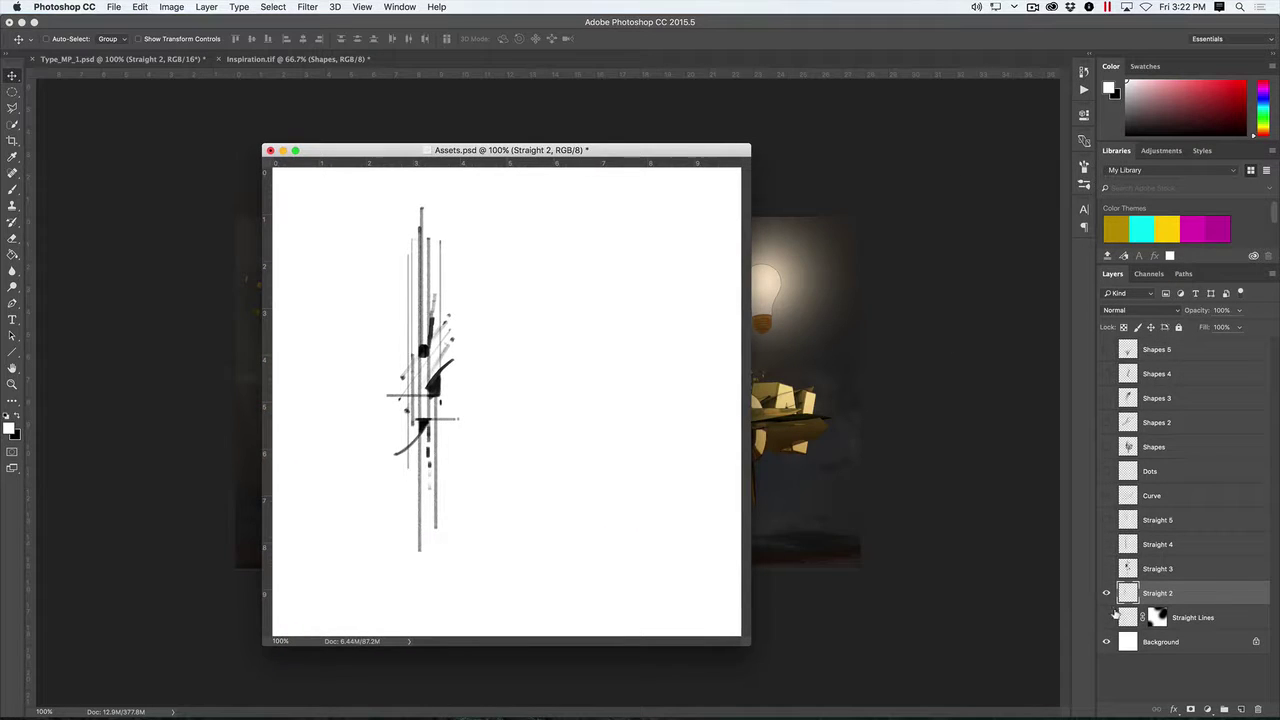
left_click(1106, 594)
left_click(1106, 471)
left_click(1136, 473)
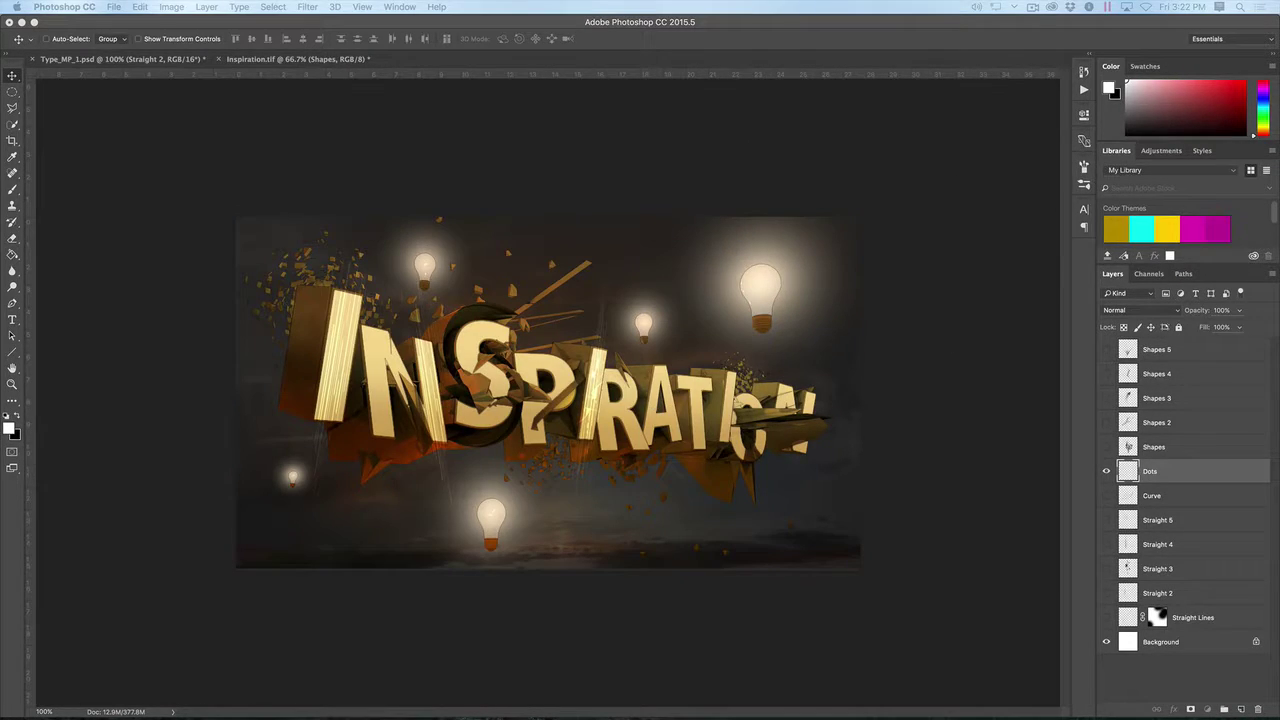
key("Return")
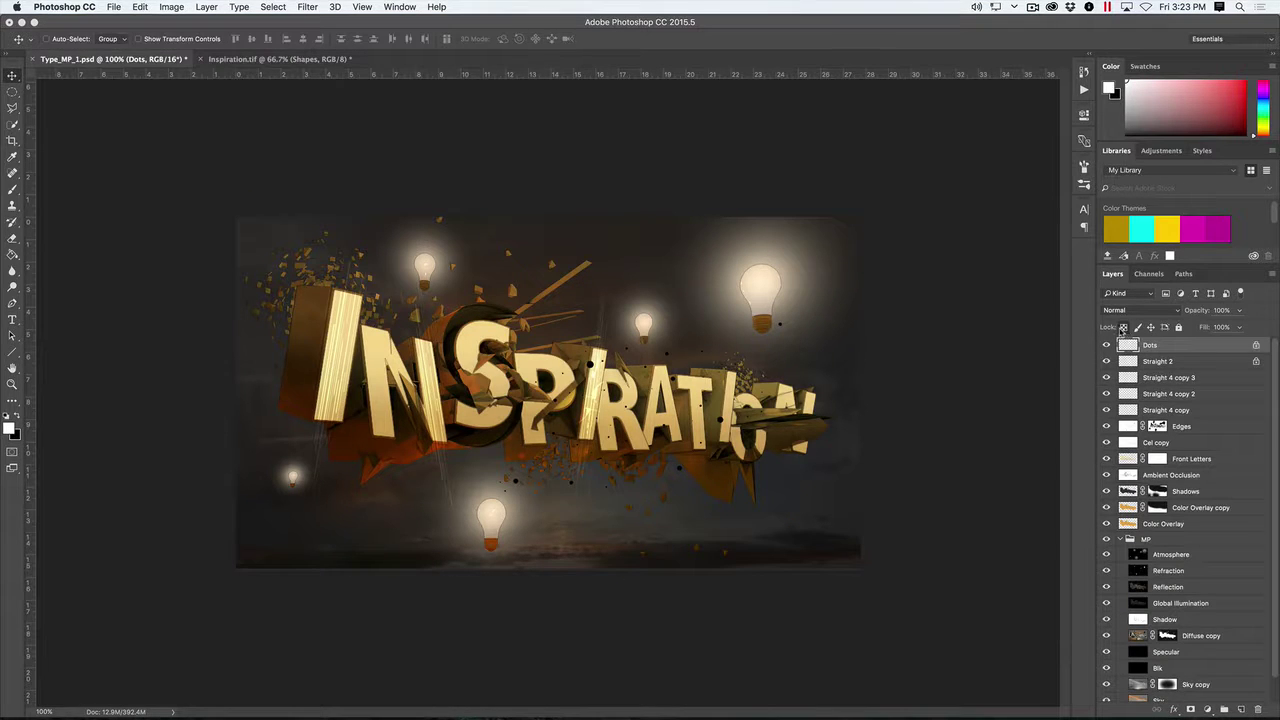
Paint the dots white with their transparency locked, and set the Dots layer's blend mode to Overlay.
key("b")
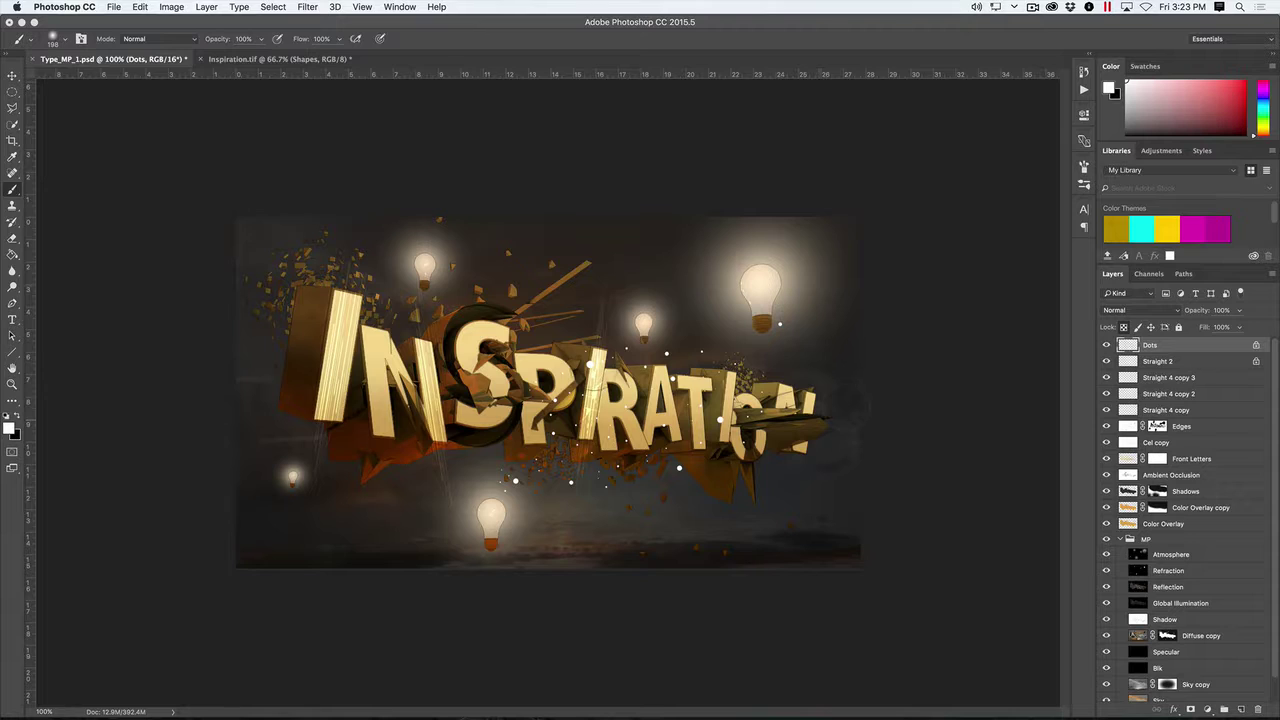
key("v")
left_click(1140, 310)
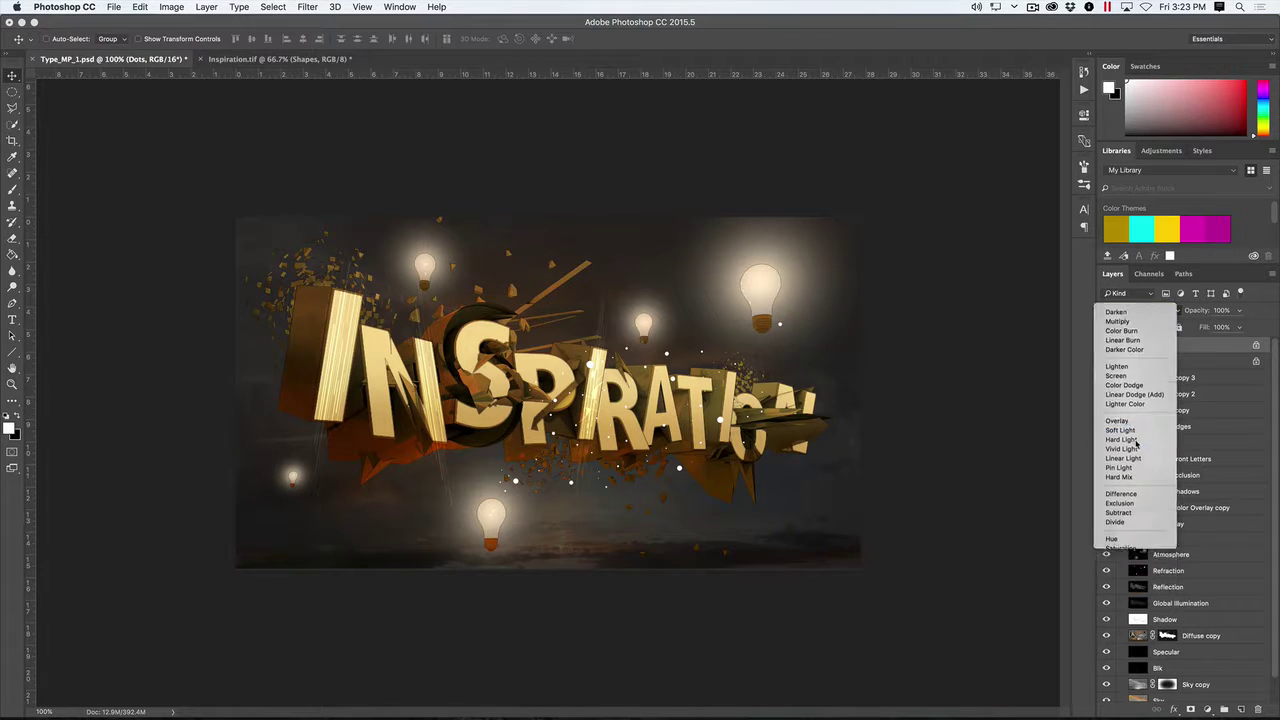
left_click(1117, 420)
Move the dots up around the S and P, and set the Dots layer's blend mode to Normal.
left_click_drag(669, 416, 642, 348)
left_click(1178, 313)
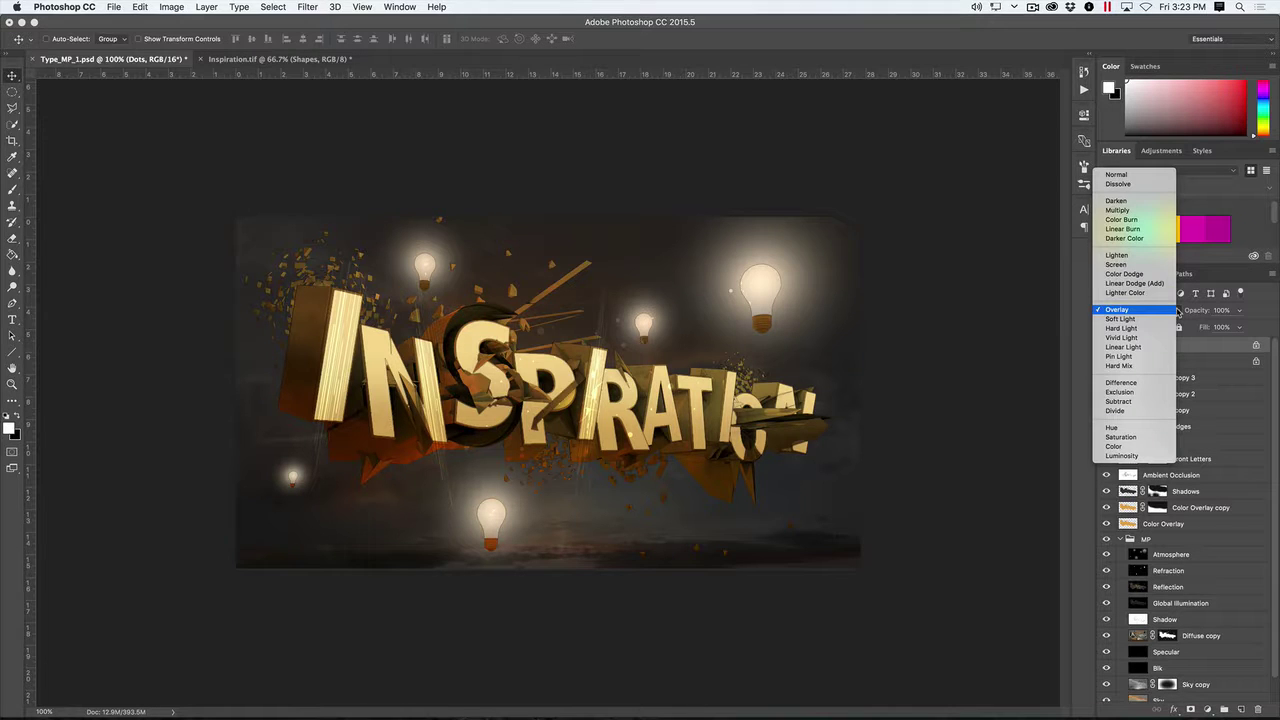
left_click(1140, 173)
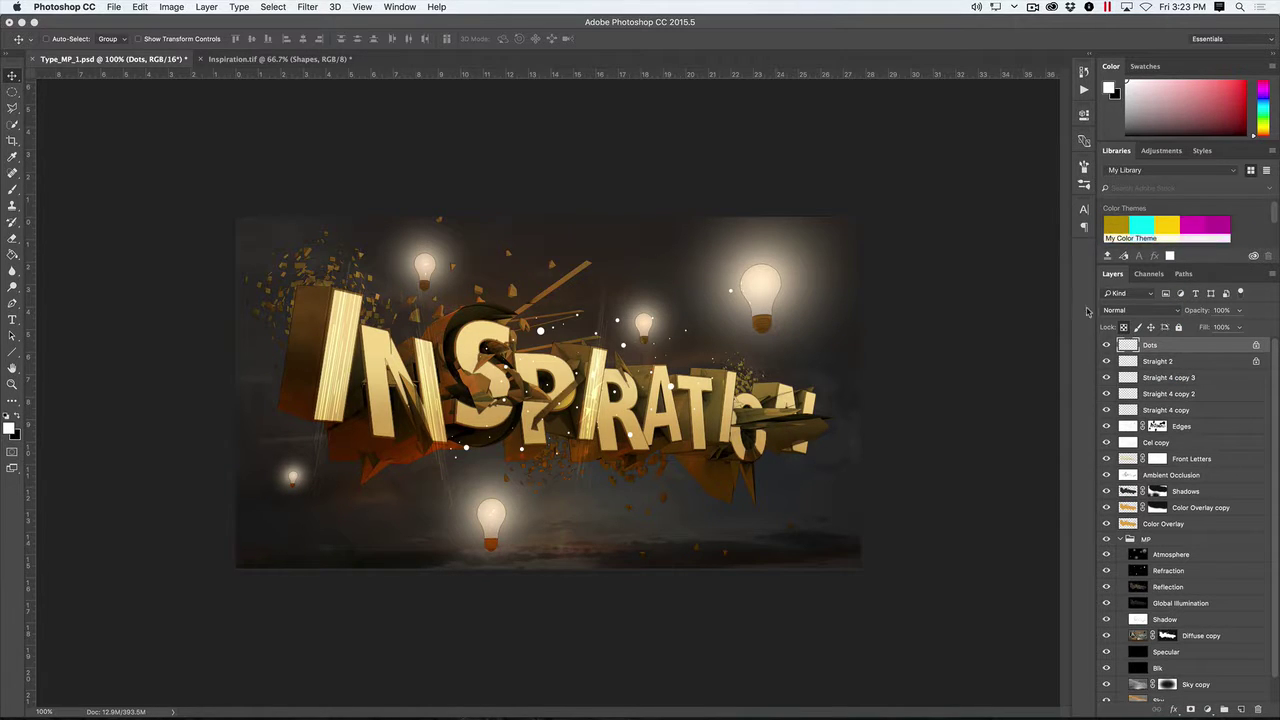
Sample a gold tone from the R and paint the dots with it.
key("i")
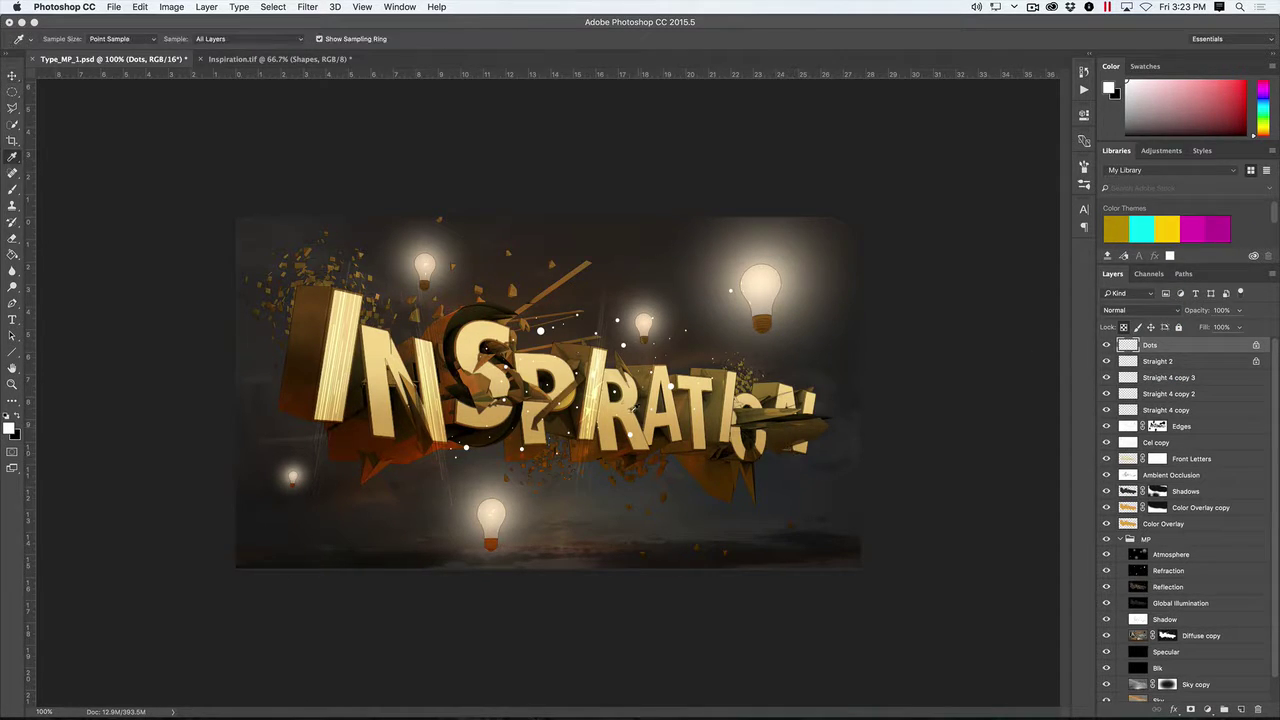
left_click(628, 416)
key("b")
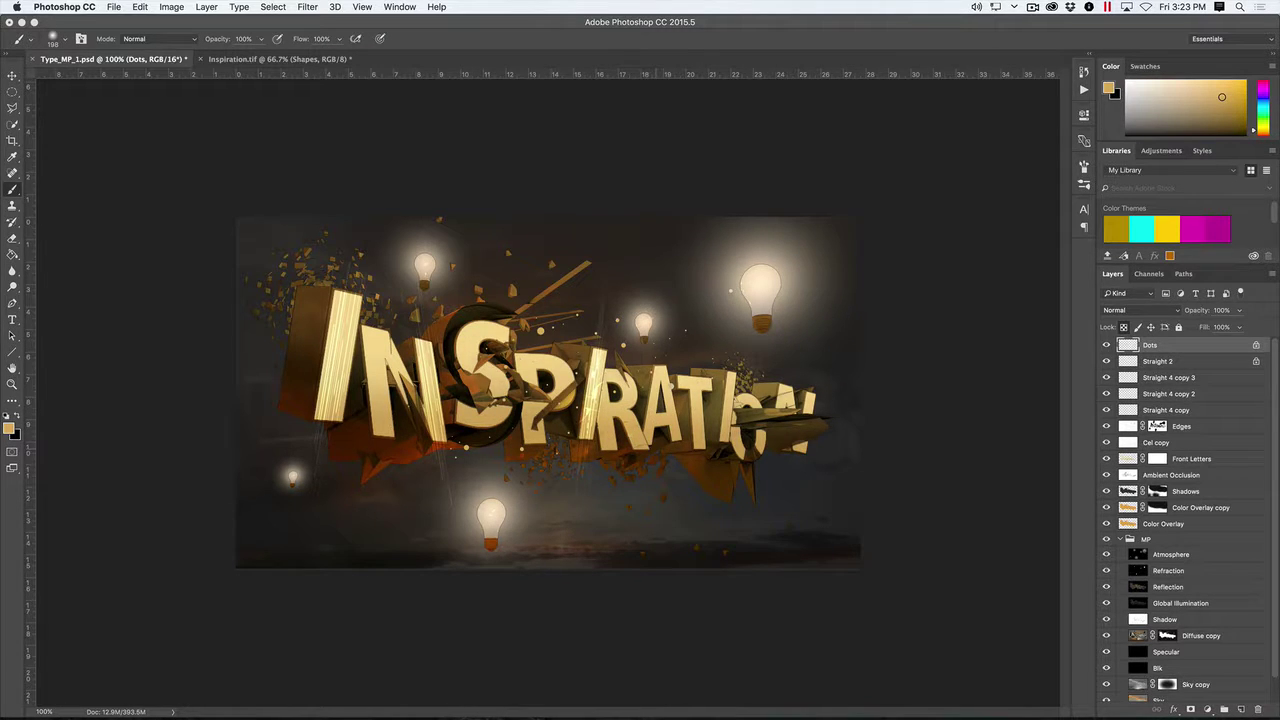
key("v")
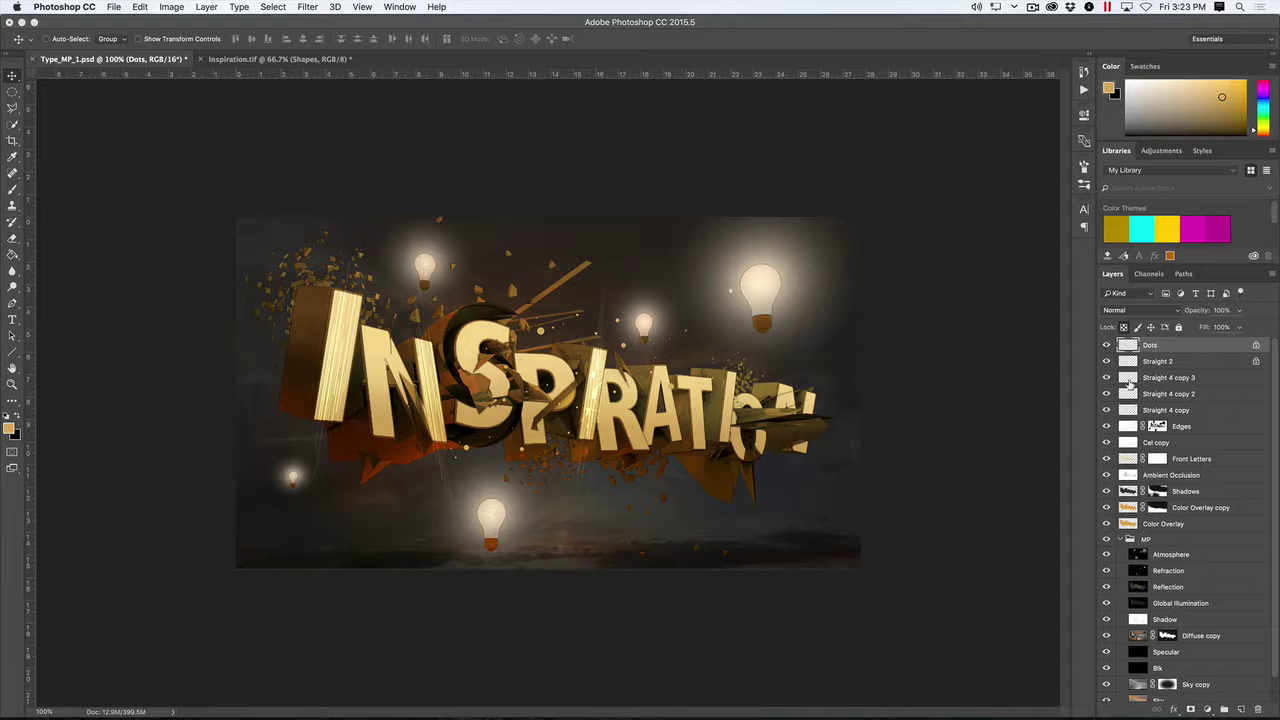
Place the Dots layer directly below Color Overlay, behind the lettering, and shift the dots slightly.
left_click_drag(1128, 344, 1128, 513)
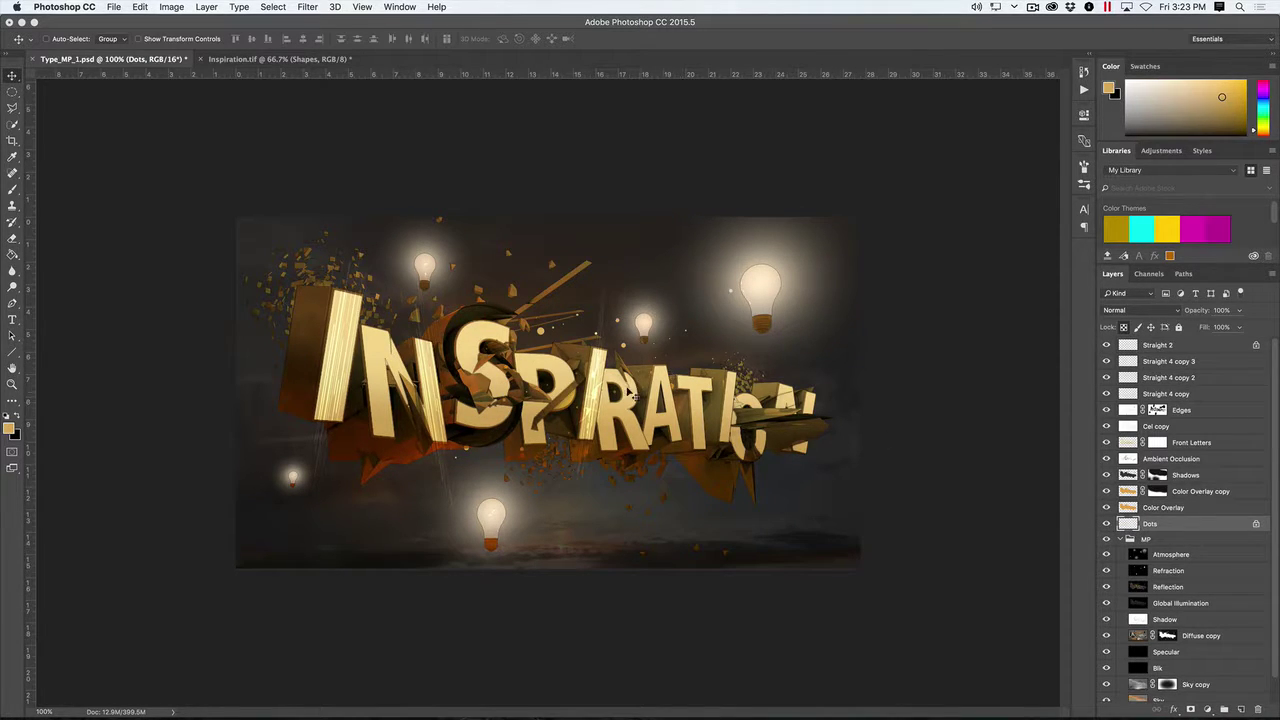
left_click_drag(633, 392, 648, 368)
Duplicate the dots, shrink the copy to about half size and place it above the S and P.
left_click_drag(522, 410, 582, 403)
left_click(184, 40)
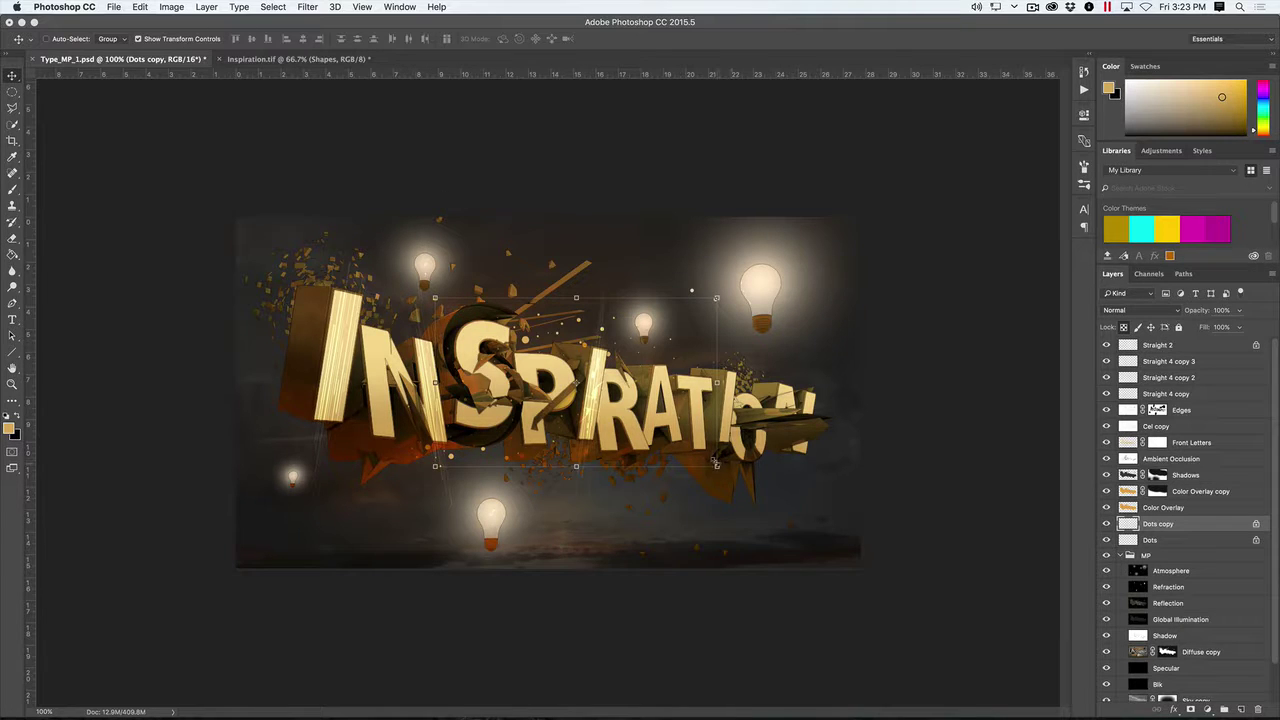
left_click_drag(716, 463, 570, 328)
key("Return")
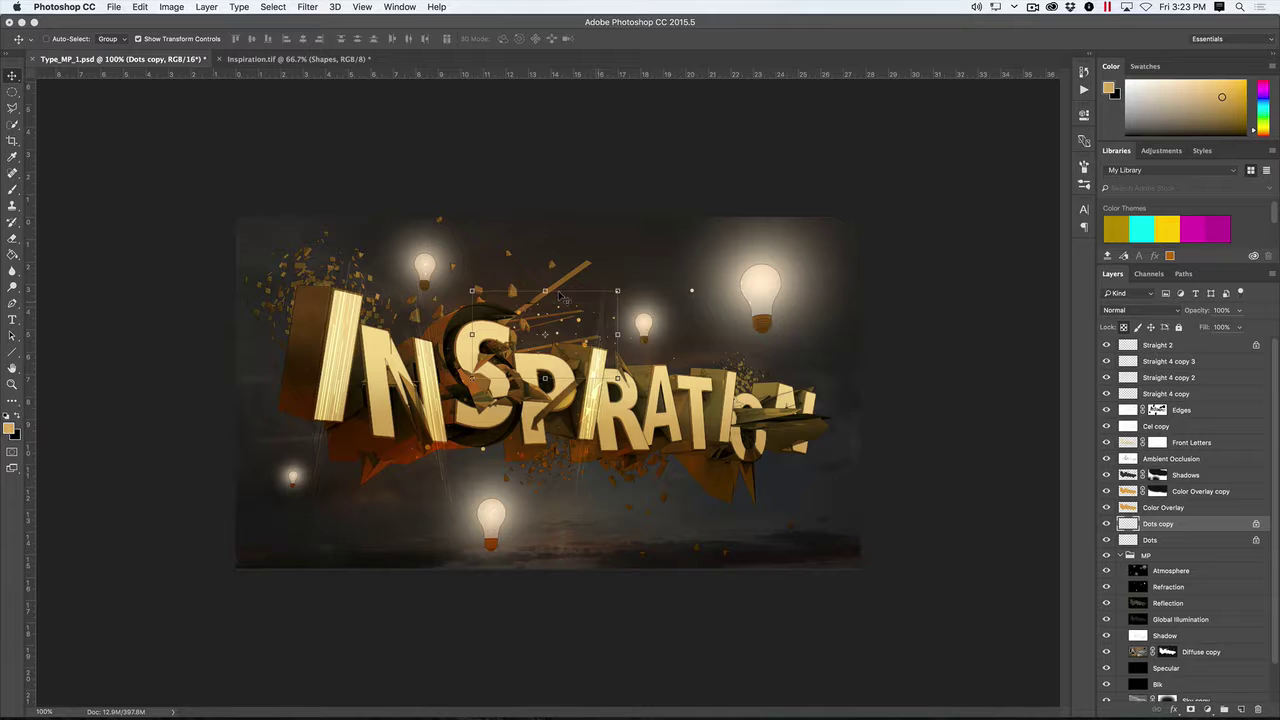
Duplicate the small dots once more and place the copy lower, around and beneath the middle letters.
left_click(186, 40)
key("super+minus")
key("super+equal")
left_click_drag(600, 368, 657, 435)
Bring the Shapes 2 artwork from Assets.psd into Type_MP_1.psd and place it so it radiates up from the S.
key("ctrl+Tab")
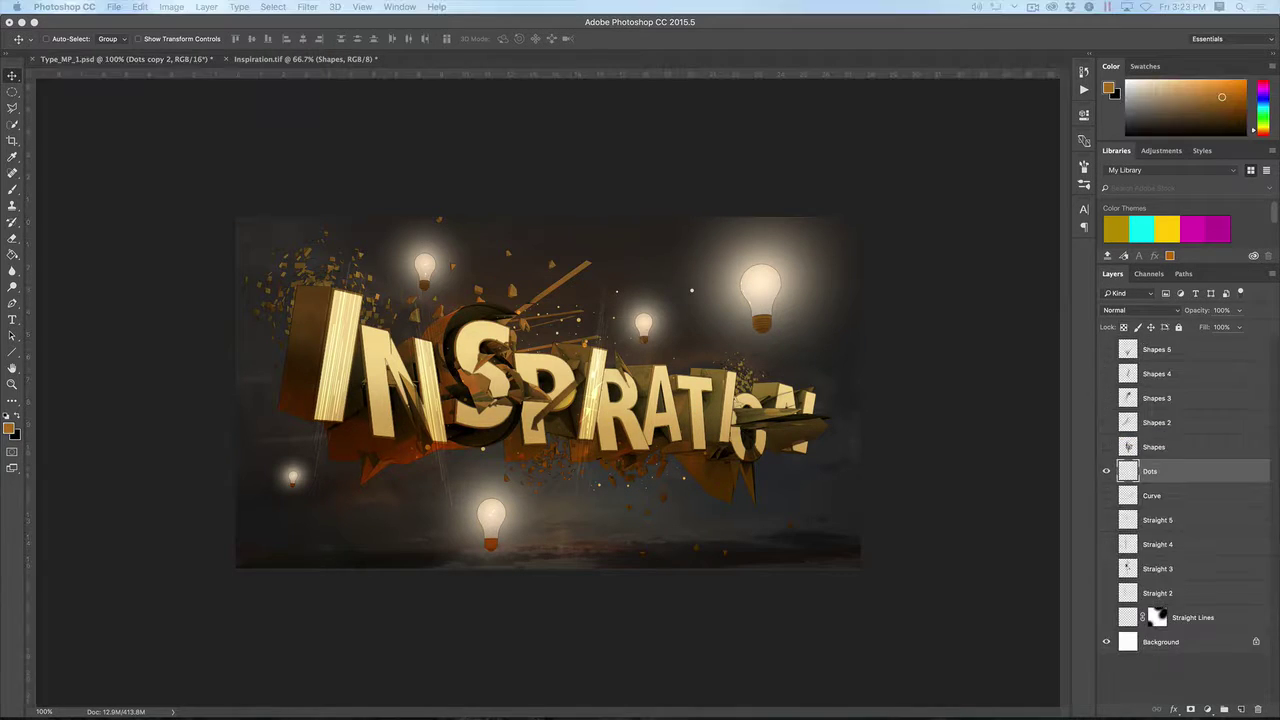
left_click_drag(0, 214, 629, 114)
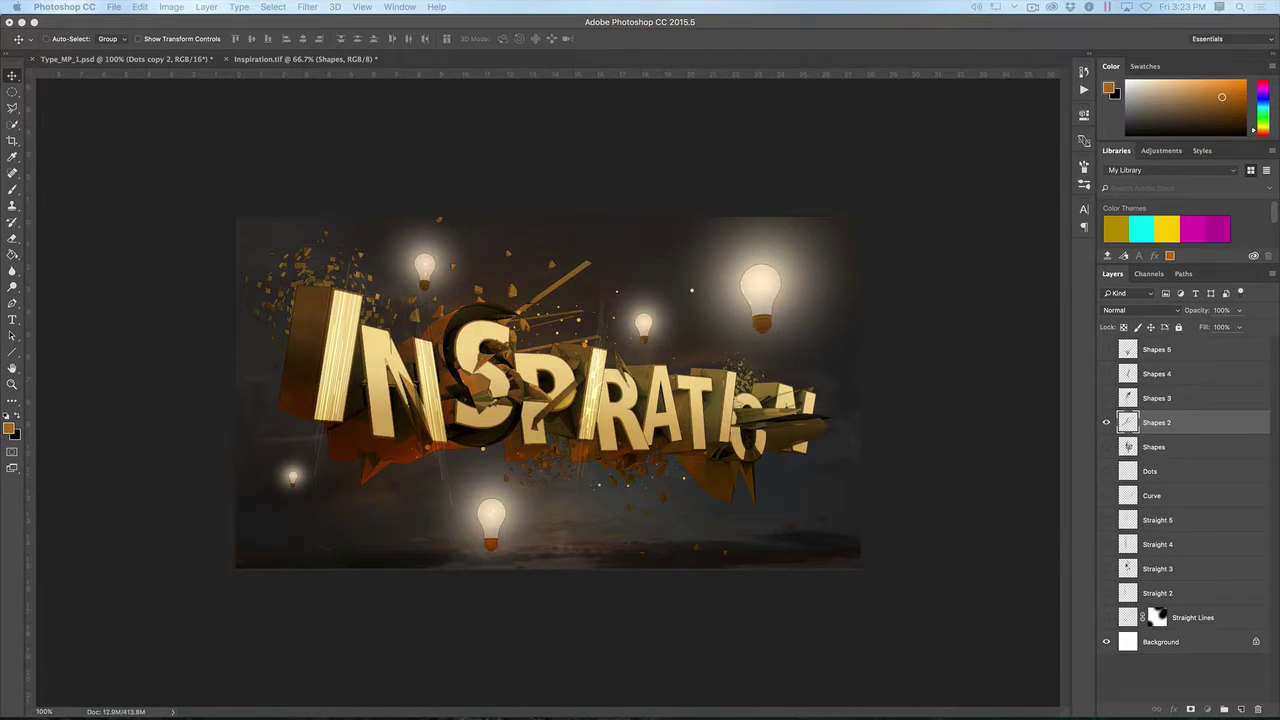
left_click_drag(640, 385, 507, 353)
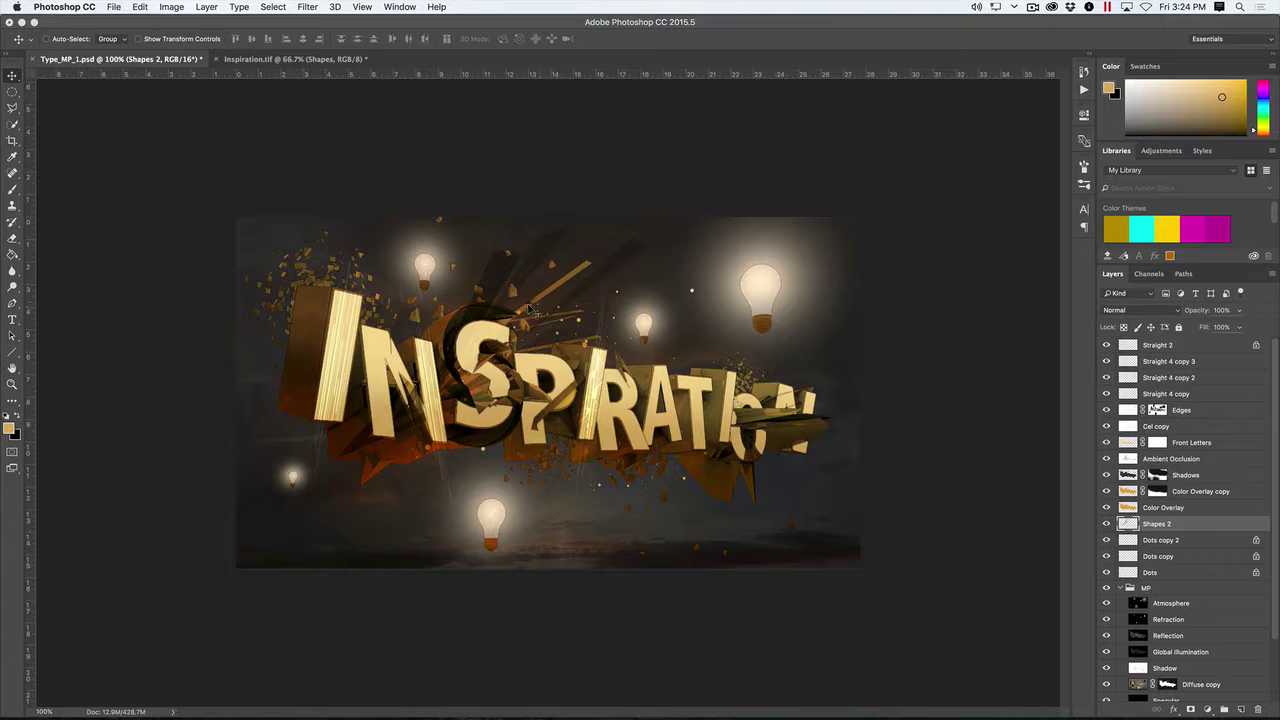
left_click_drag(535, 298, 572, 272)
Rotate the Shapes 2 artwork about 8 degrees clockwise.
left_click(186, 39)
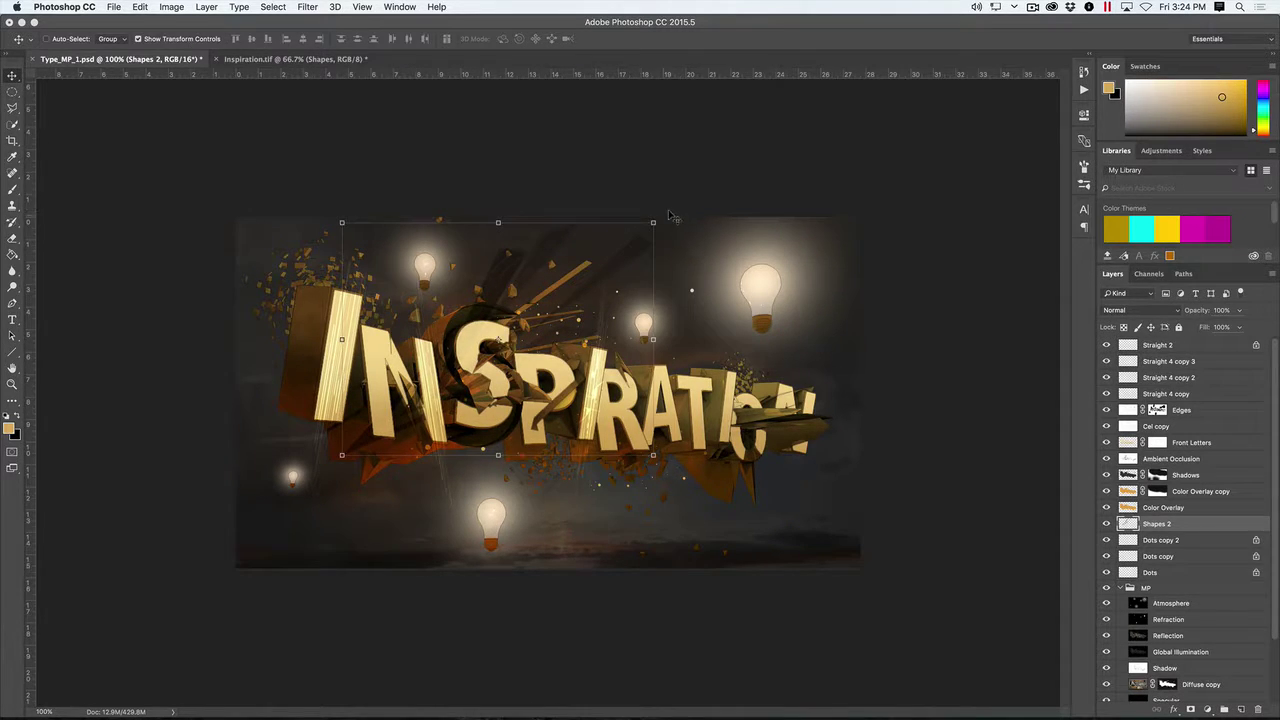
left_click_drag(660, 214, 613, 274)
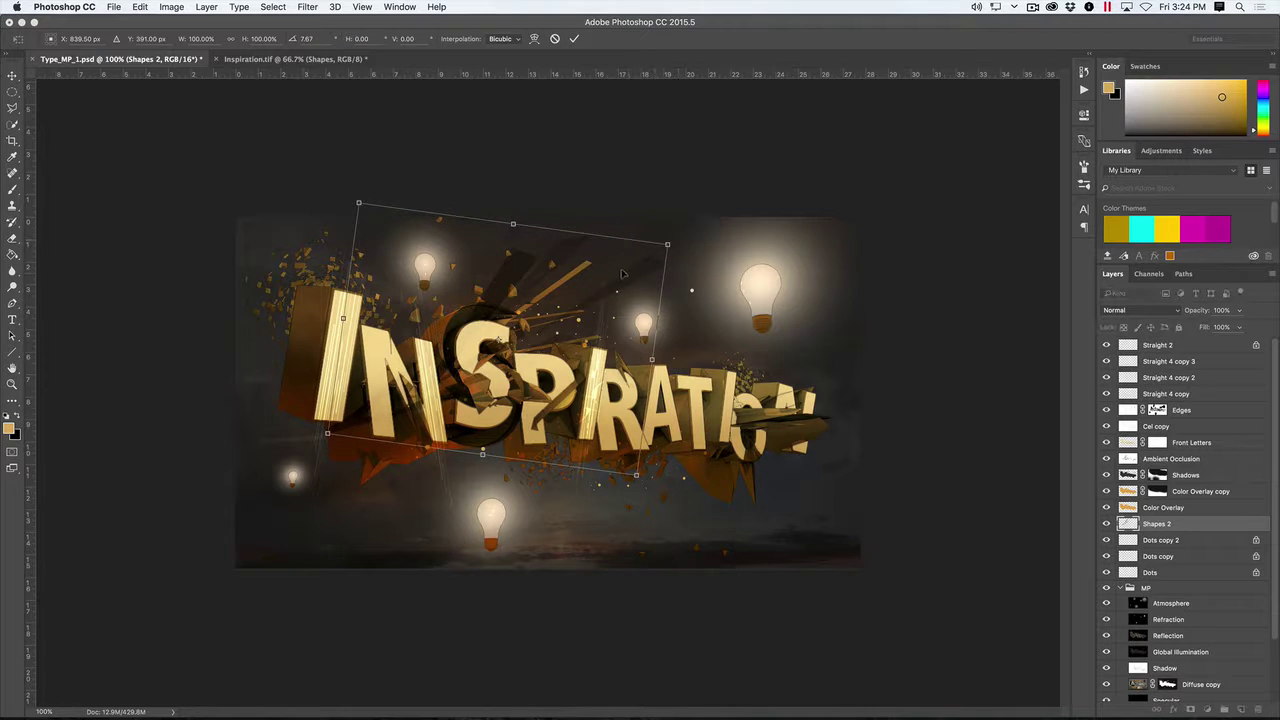
key("Return")
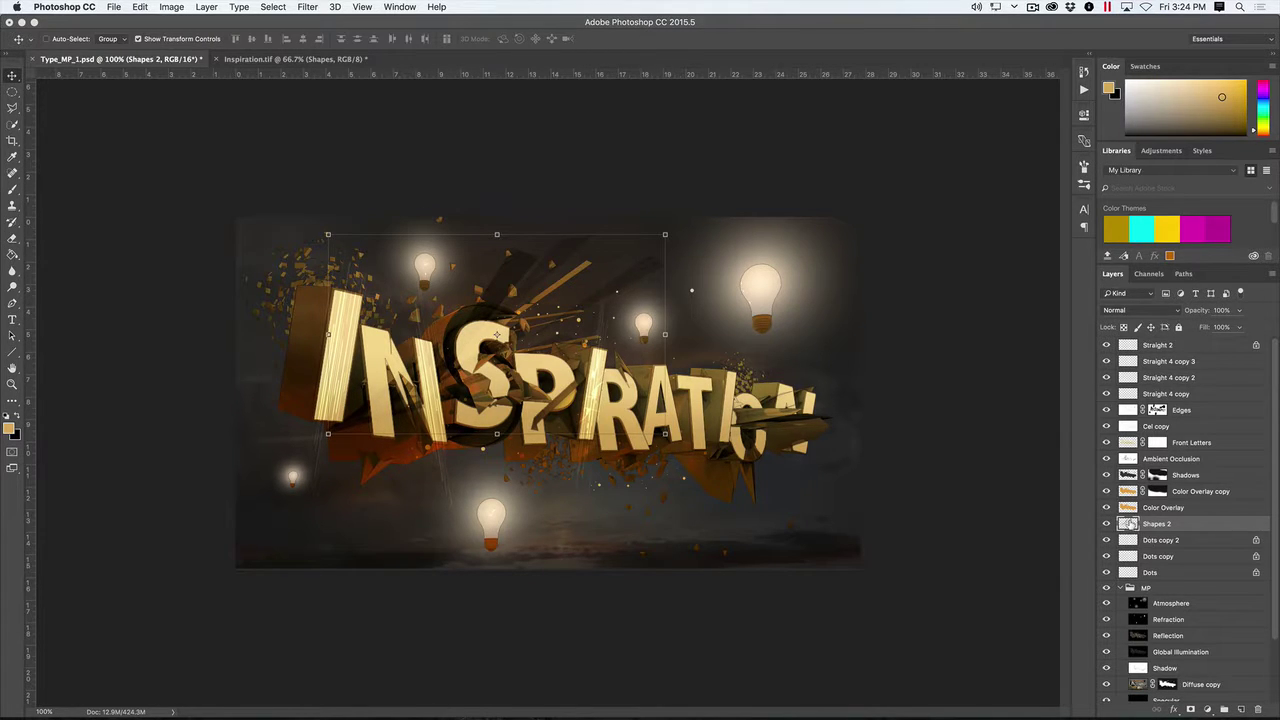
Move the Shapes 2 layer below Diffuse copy in the MP group, nudge it down, and set its blend mode to Multiply.
left_click_drag(1128, 523, 1154, 694)
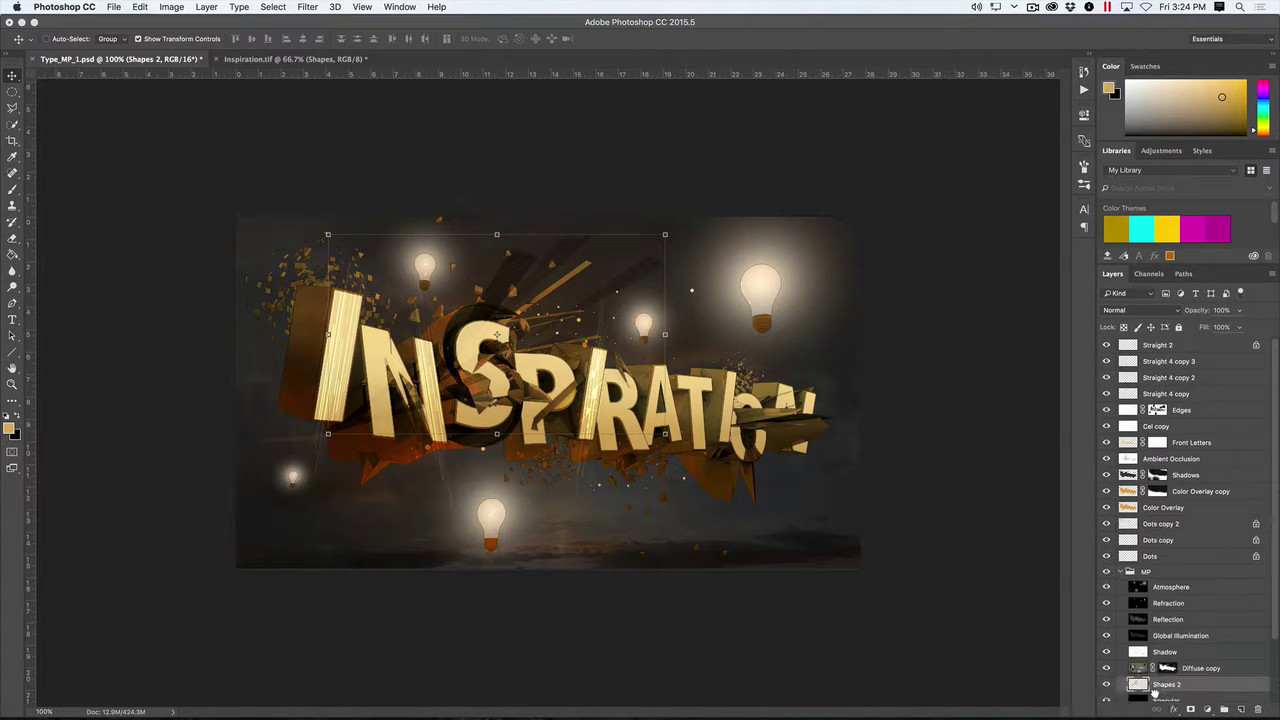
left_click_drag(555, 275, 556, 281)
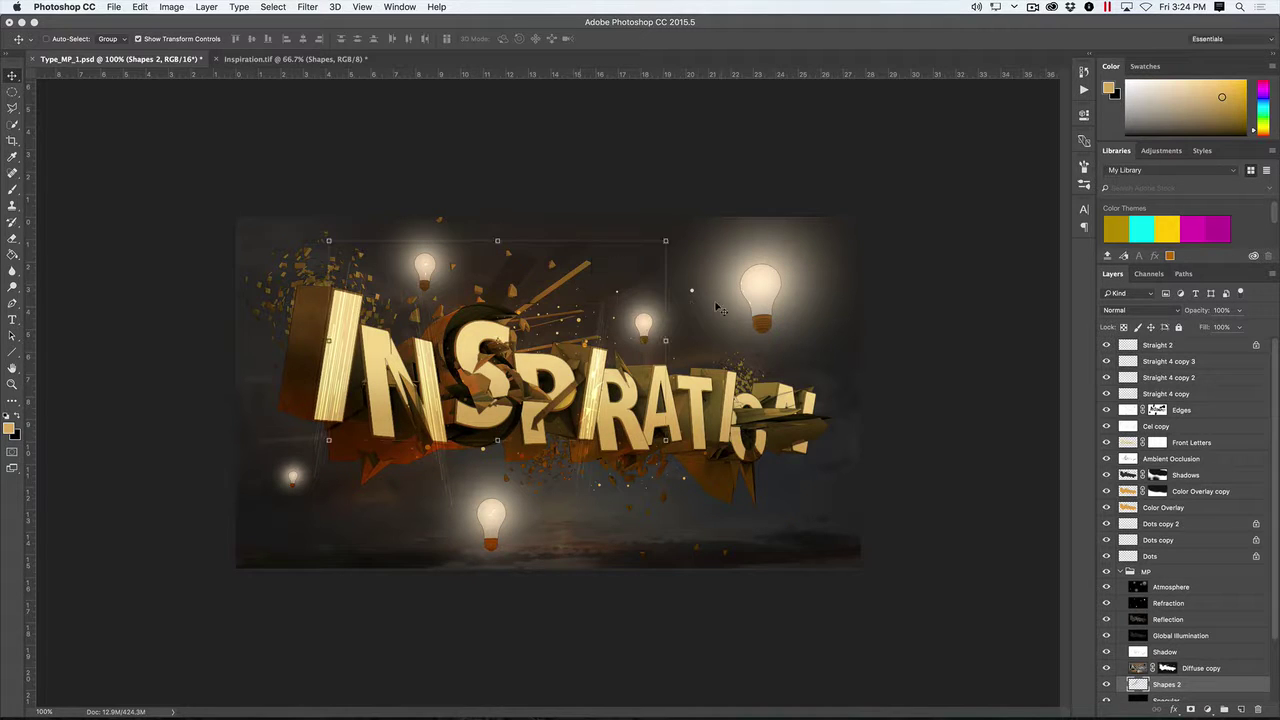
left_click(1177, 312)
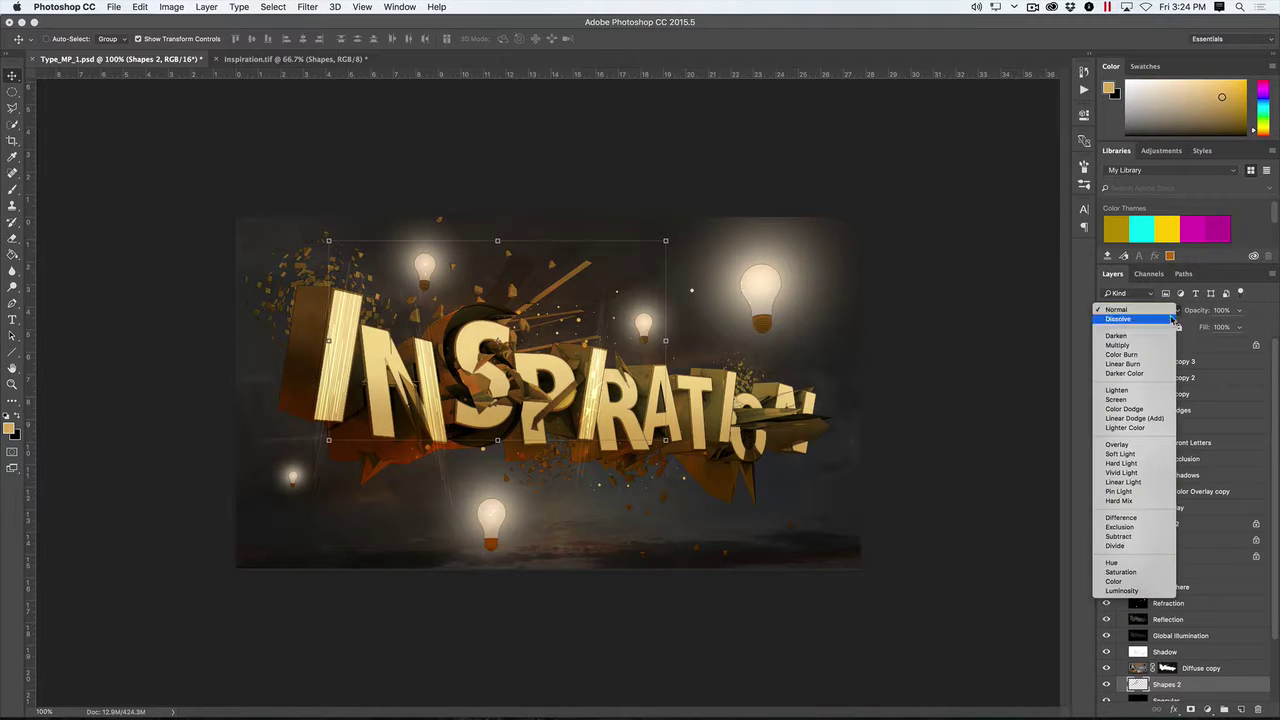
left_click(1130, 350)
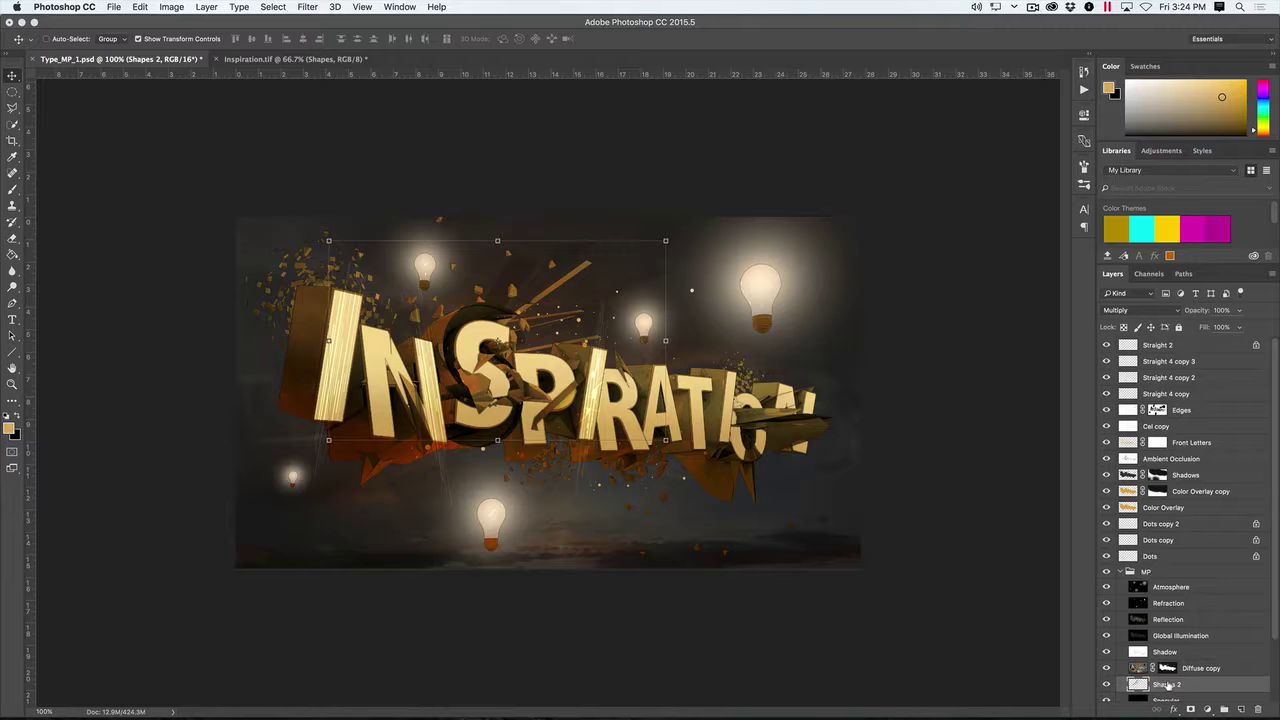
Duplicate the Shapes 2 layer and merge the copy with the original.
left_click_drag(1137, 684, 1241, 709)
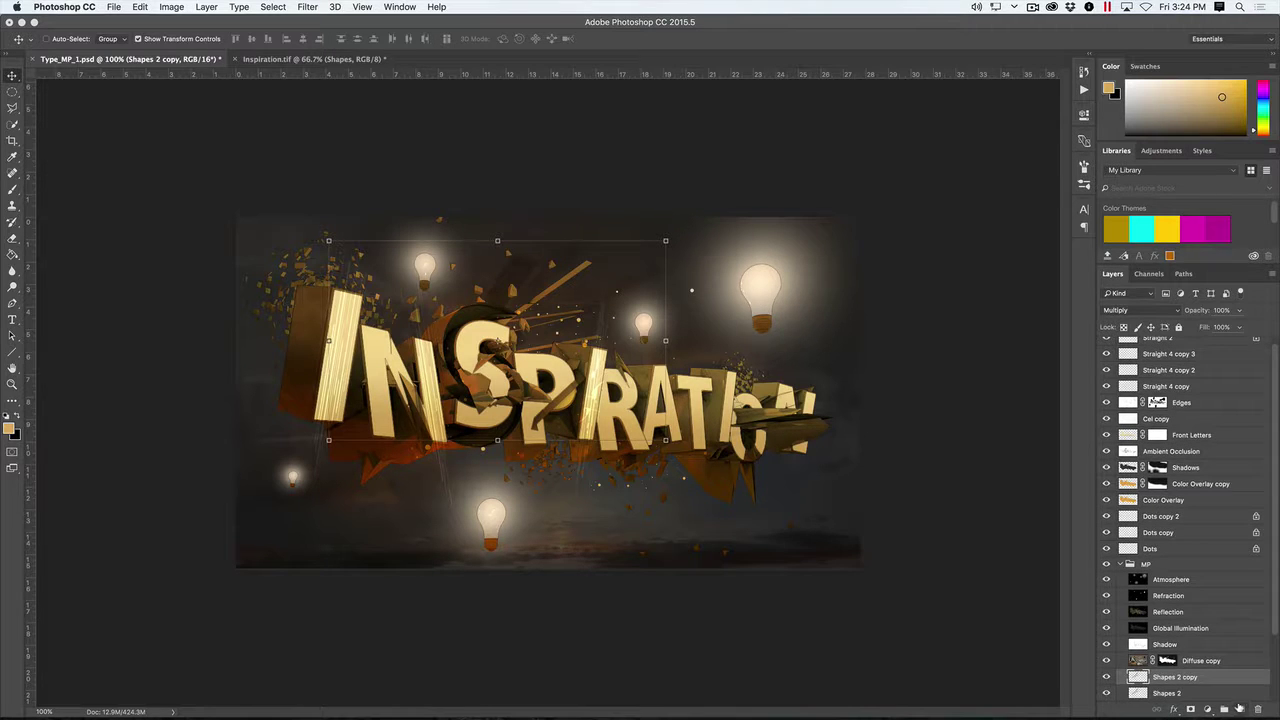
left_click(176, 39)
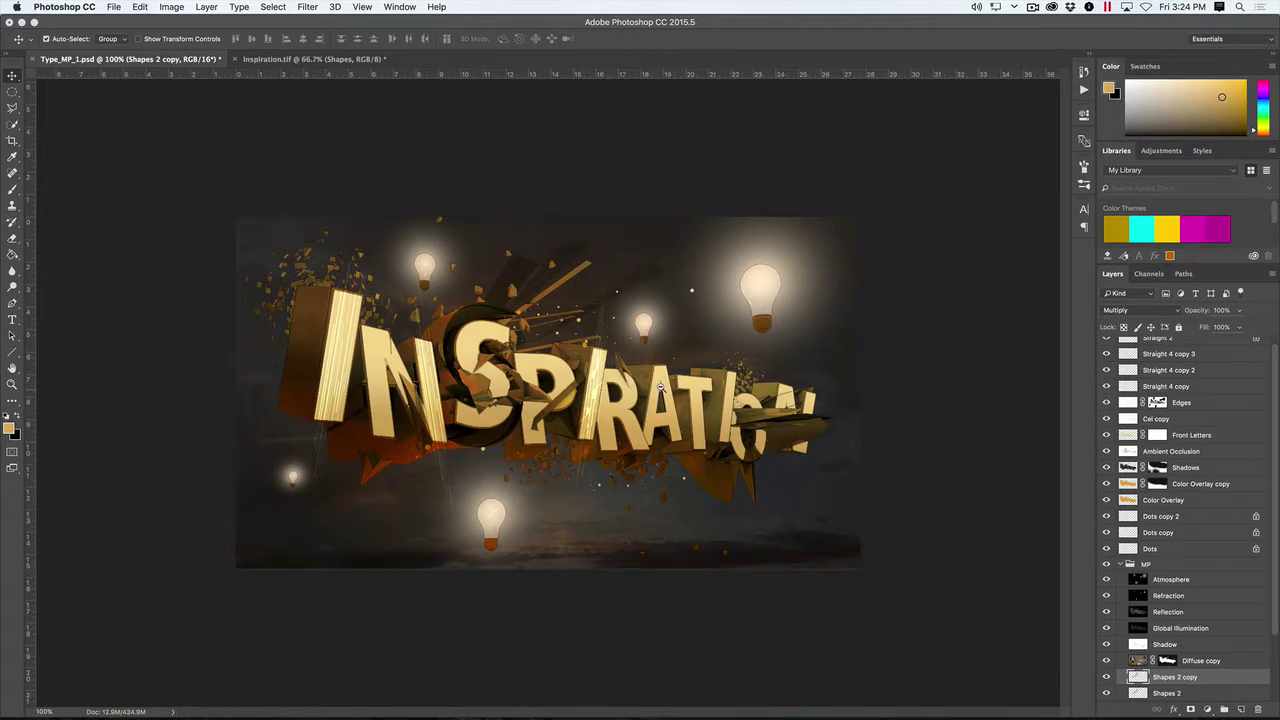
key("super+minus")
key("super+minus")
key("super+equal")
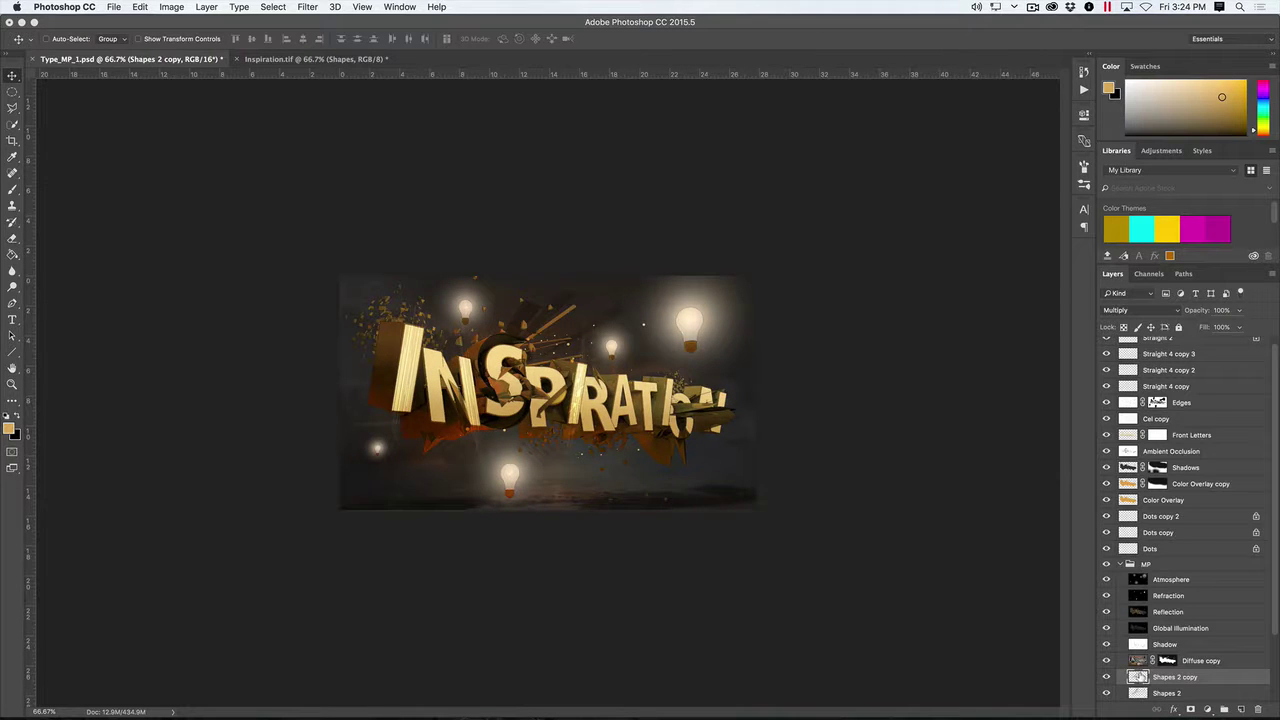
left_click(1137, 686, "super")
left_click(1271, 273)
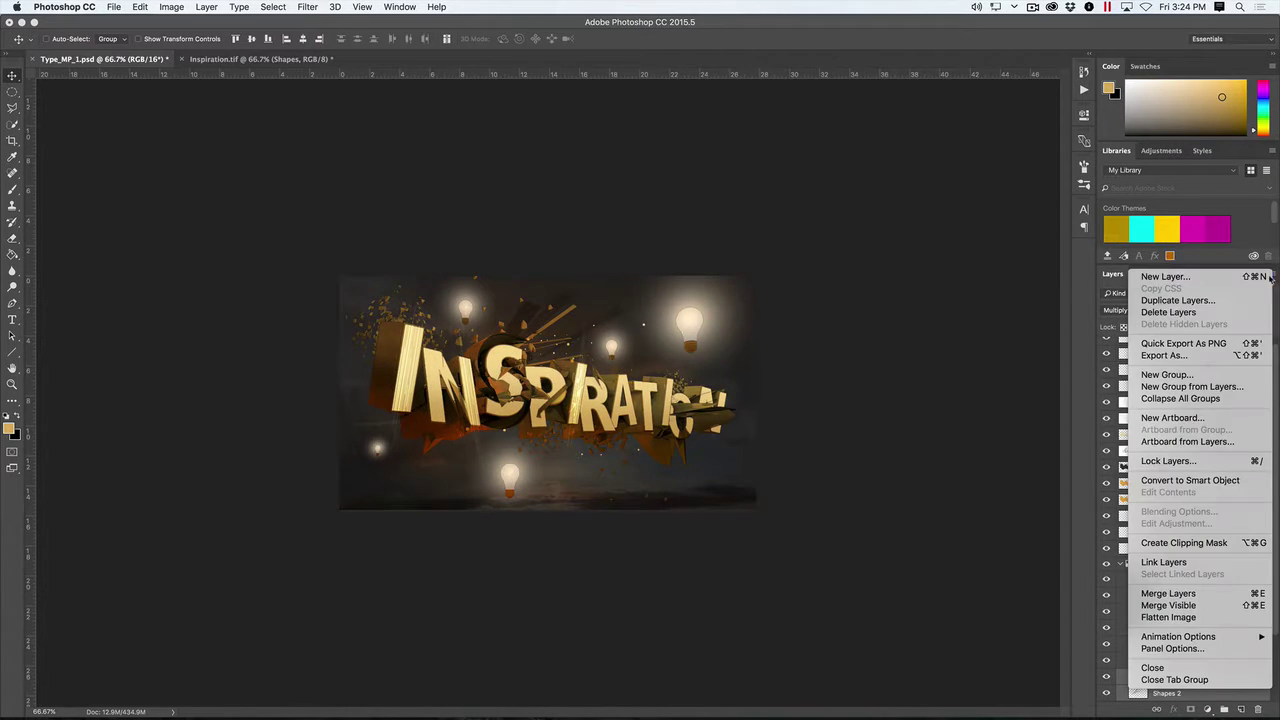
left_click(1215, 593)
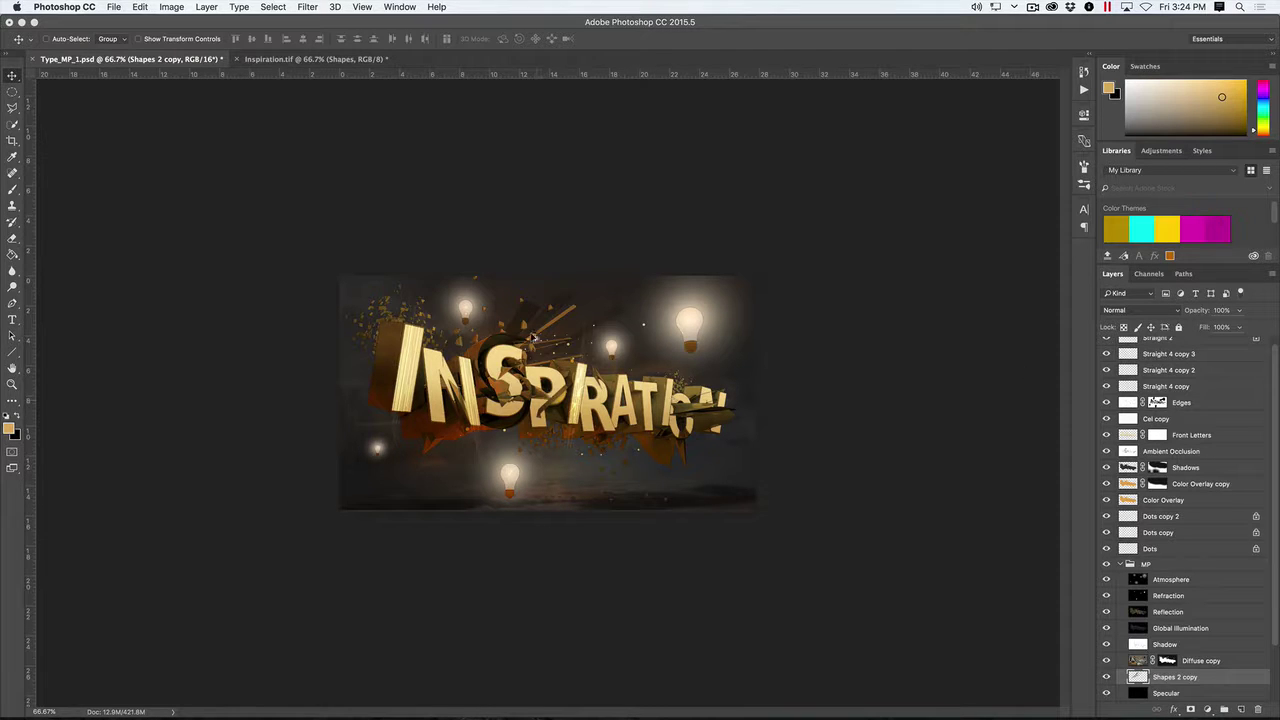
Duplicate the merged shapes layer, rotate the copy so its rays point down, and place it beneath the S.
key("super+j")
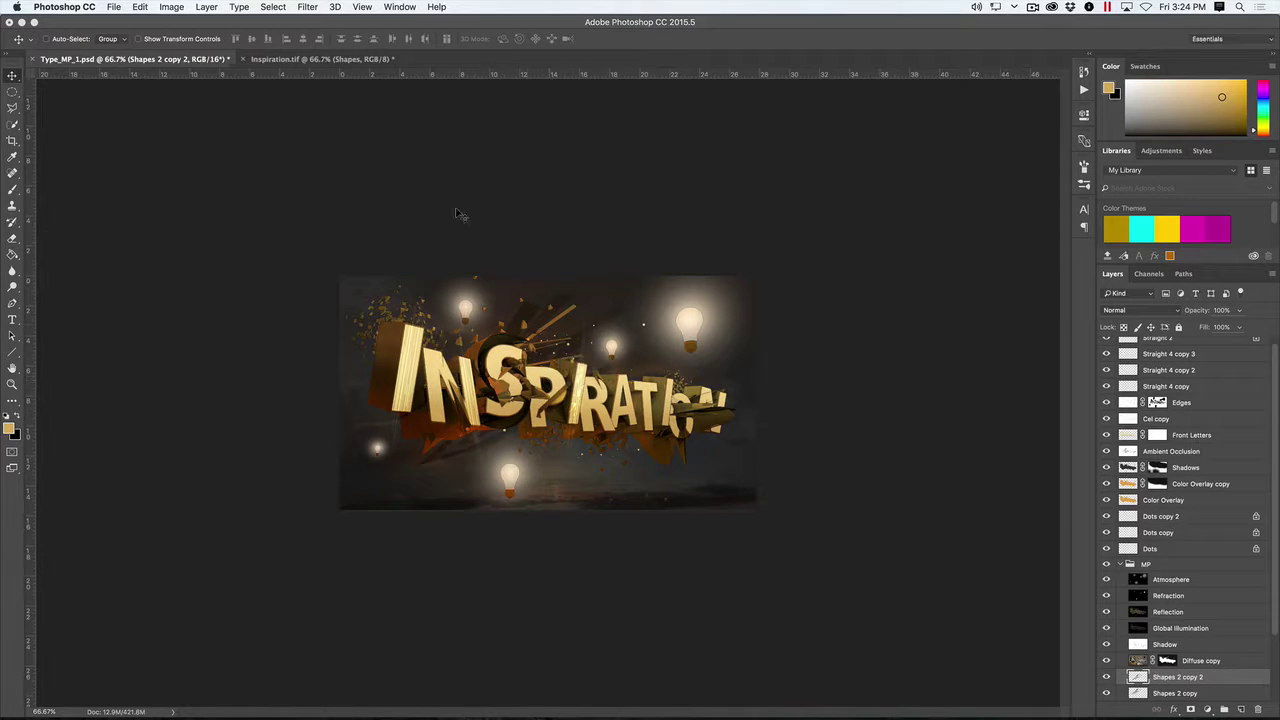
left_click(205, 39)
left_click_drag(645, 322, 692, 494)
left_click_drag(542, 437, 502, 444)
key("Escape")
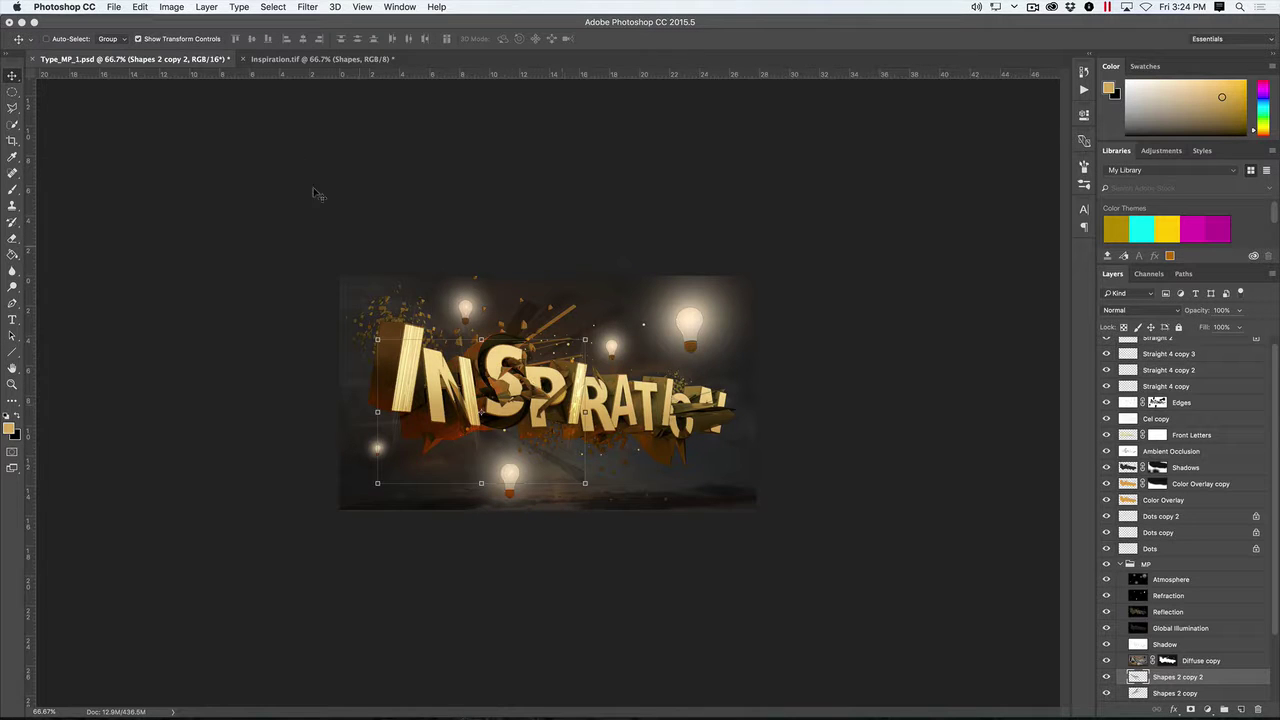
left_click(187, 38)
key("ctrl+plus")
key("ctrl+minus")
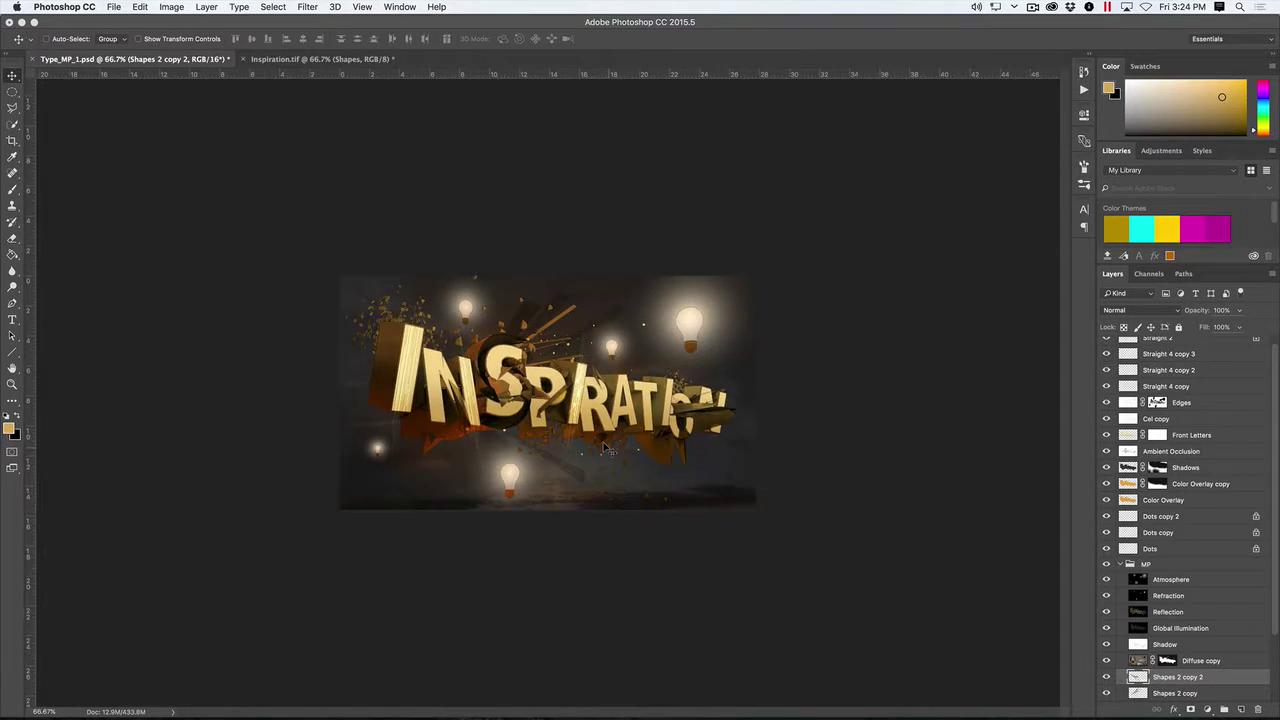
Lock the duplicated shapes' transparent pixels and paint the rays below the S with cream sampled from the letter faces.
left_click(1124, 327)
key("i")
left_click(555, 385)
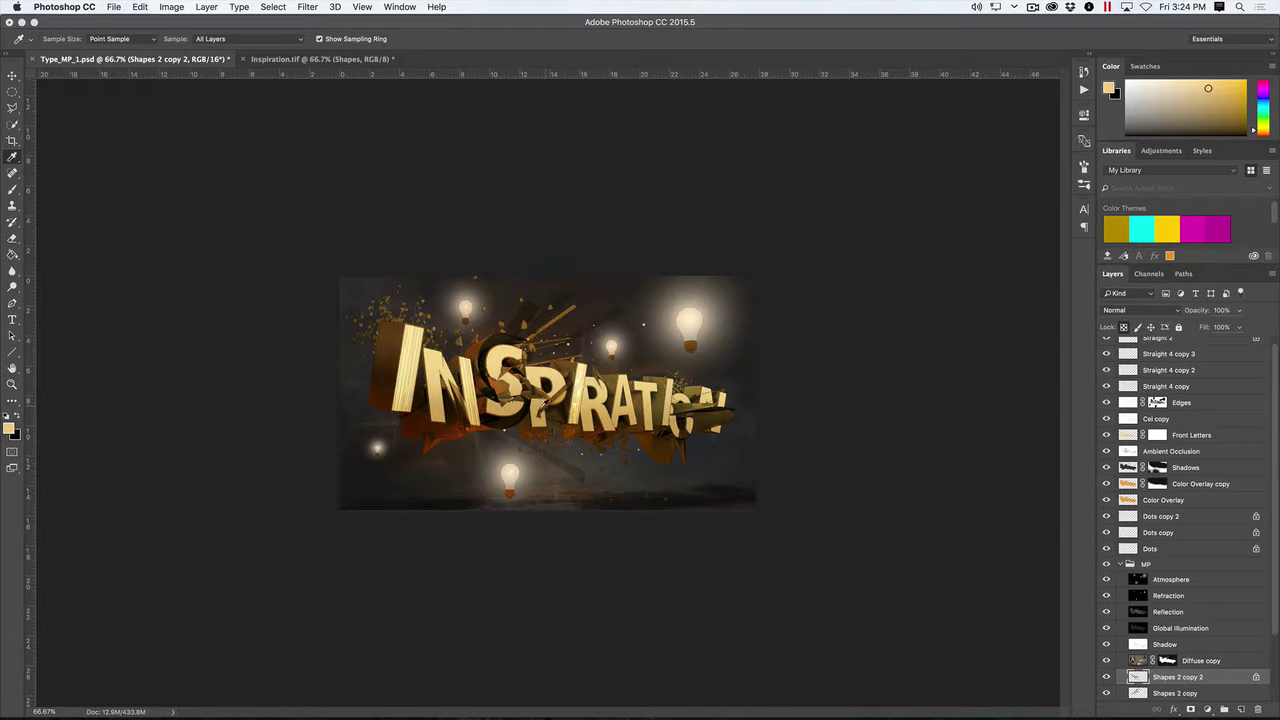
key("b")
left_click_drag(578, 484, 482, 434)
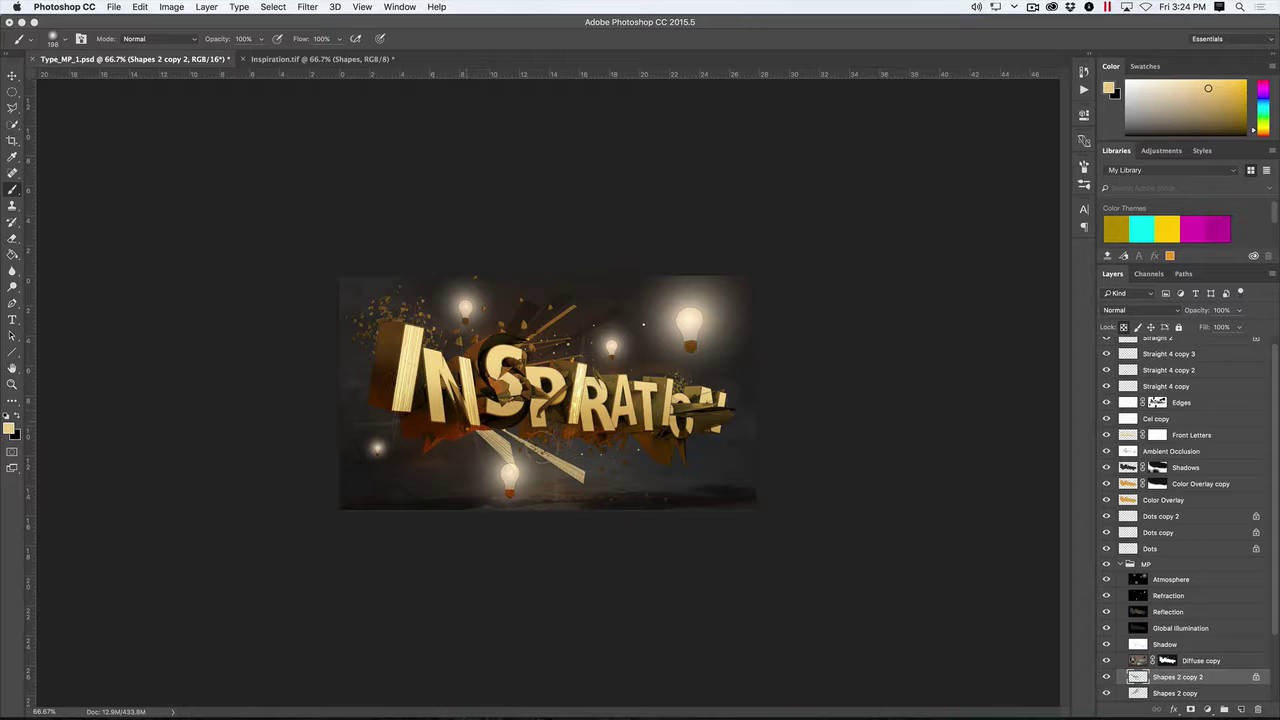
Scale the cream rays to about 76% and position them extending down from beneath the S.
key("v")
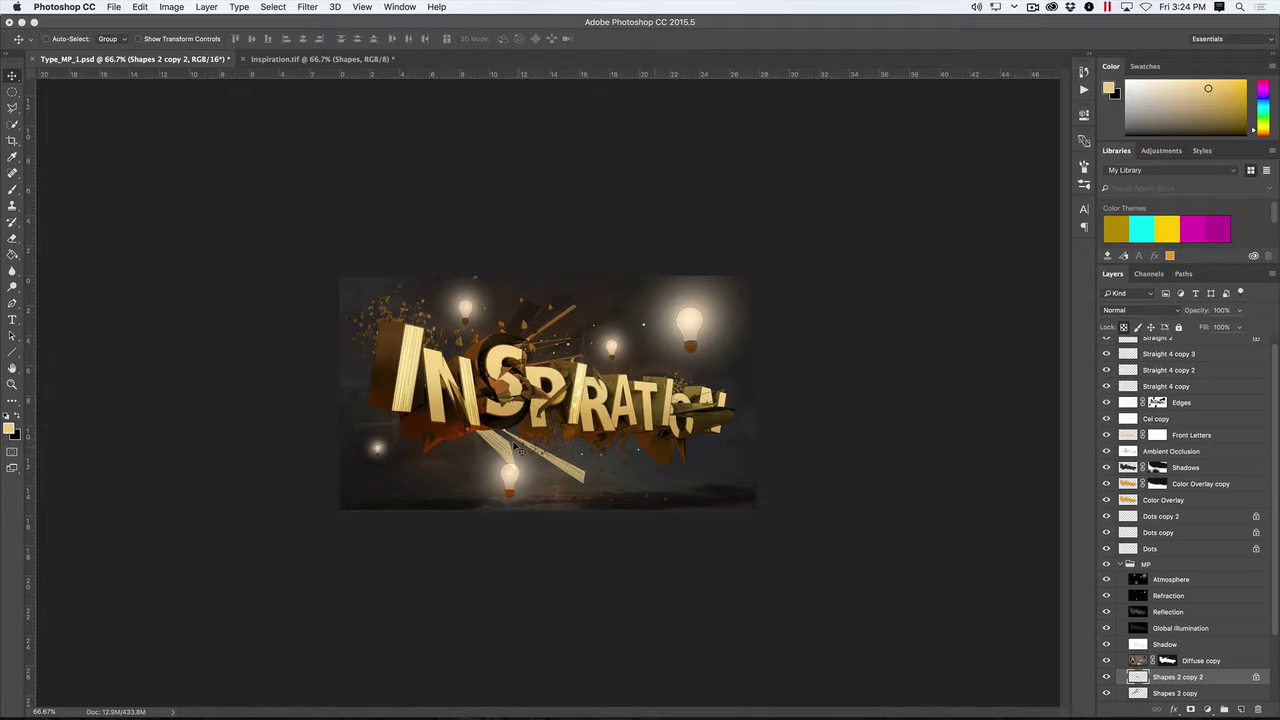
left_click_drag(516, 448, 556, 451)
left_click(188, 38)
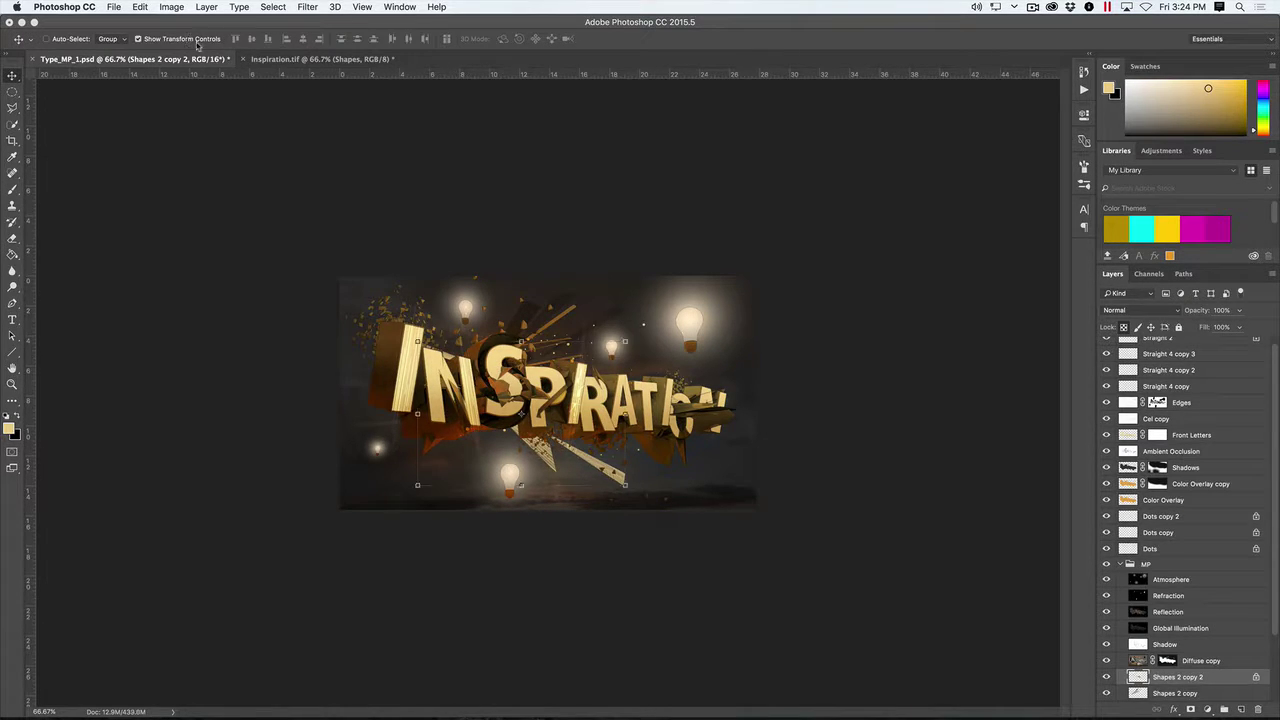
left_click_drag(417, 341, 467, 377)
left_click_drag(595, 406, 553, 410)
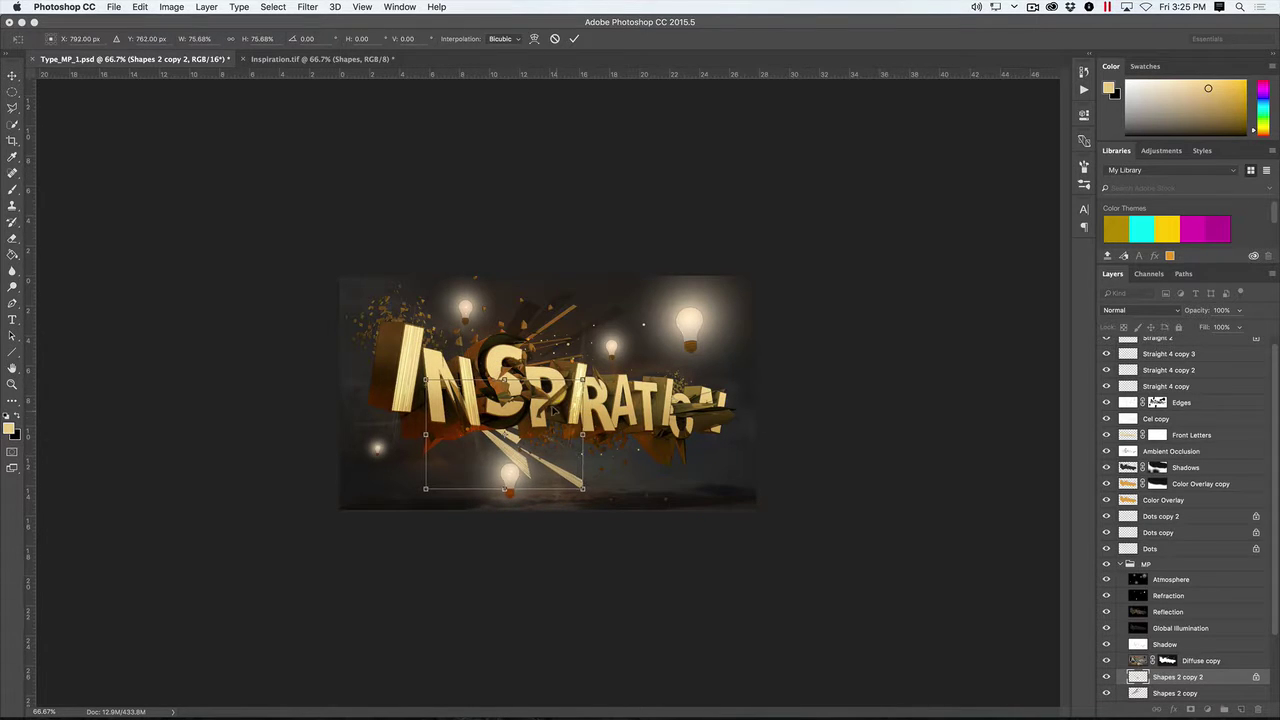
key("Return")
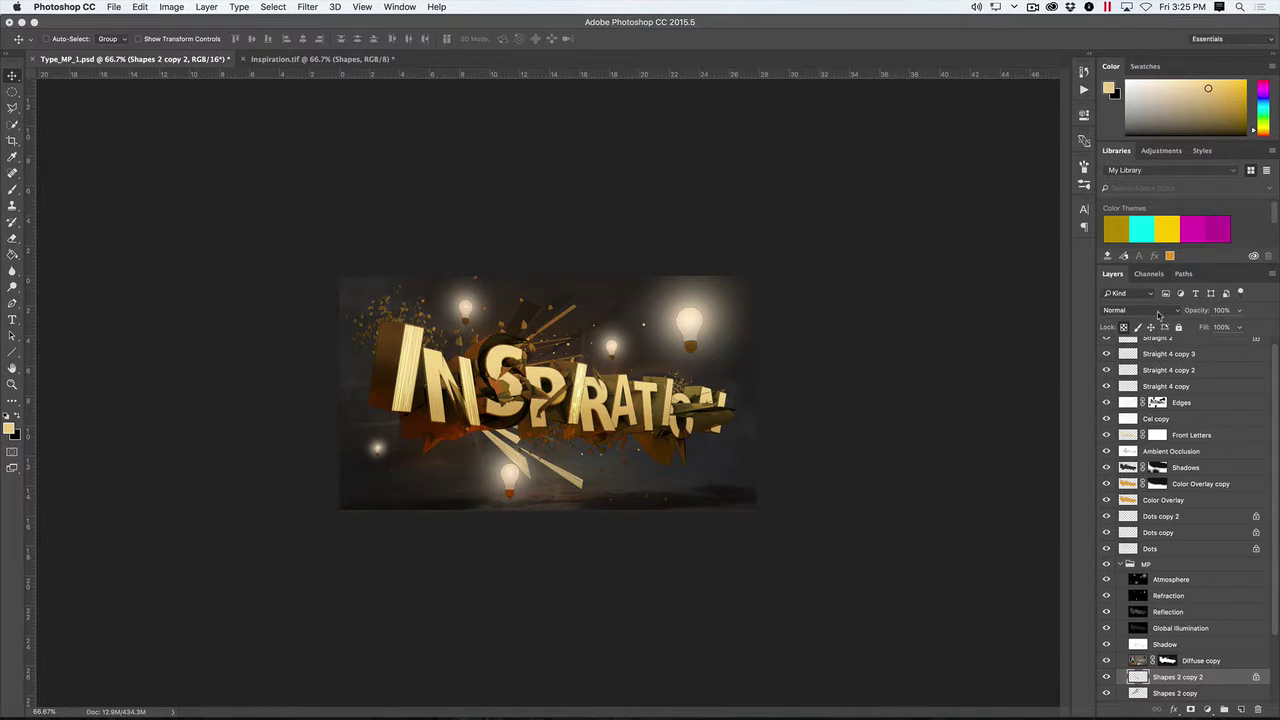
Try Overlay blending on the cream rays layer, return it to Normal, and lower the layer's opacity.
left_click(1160, 315)
left_click(1126, 447)
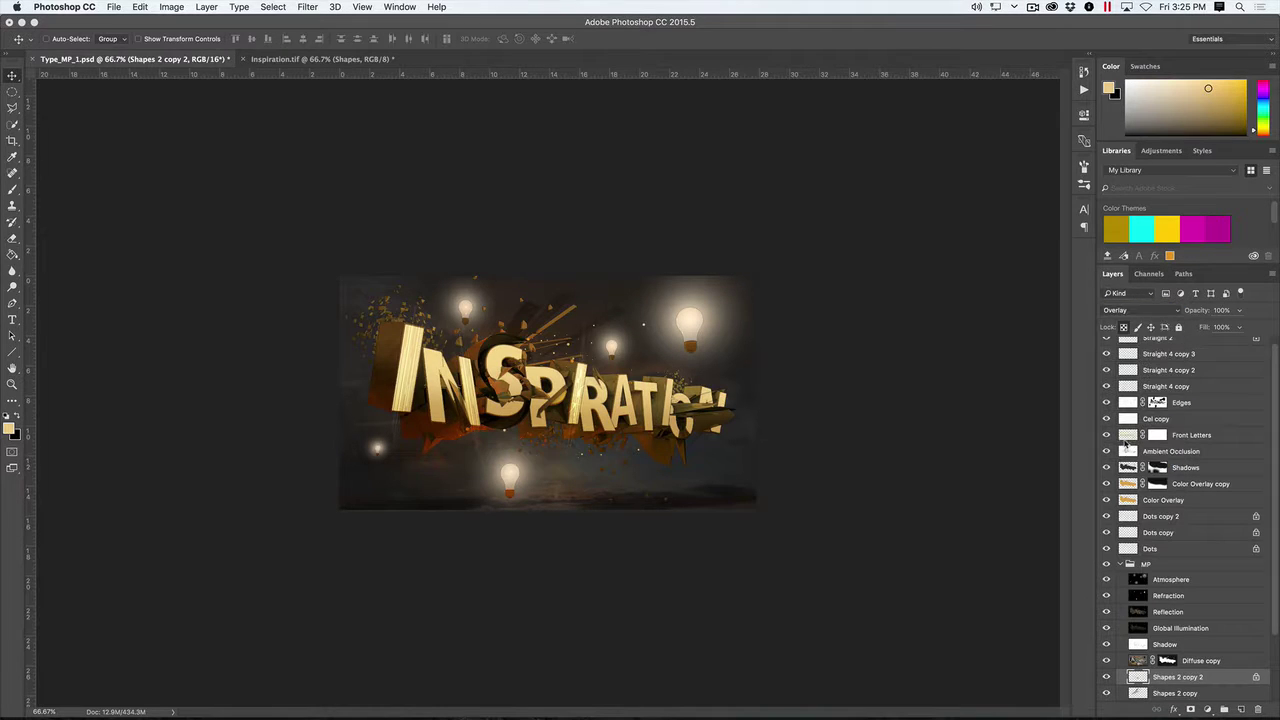
left_click(1175, 314)
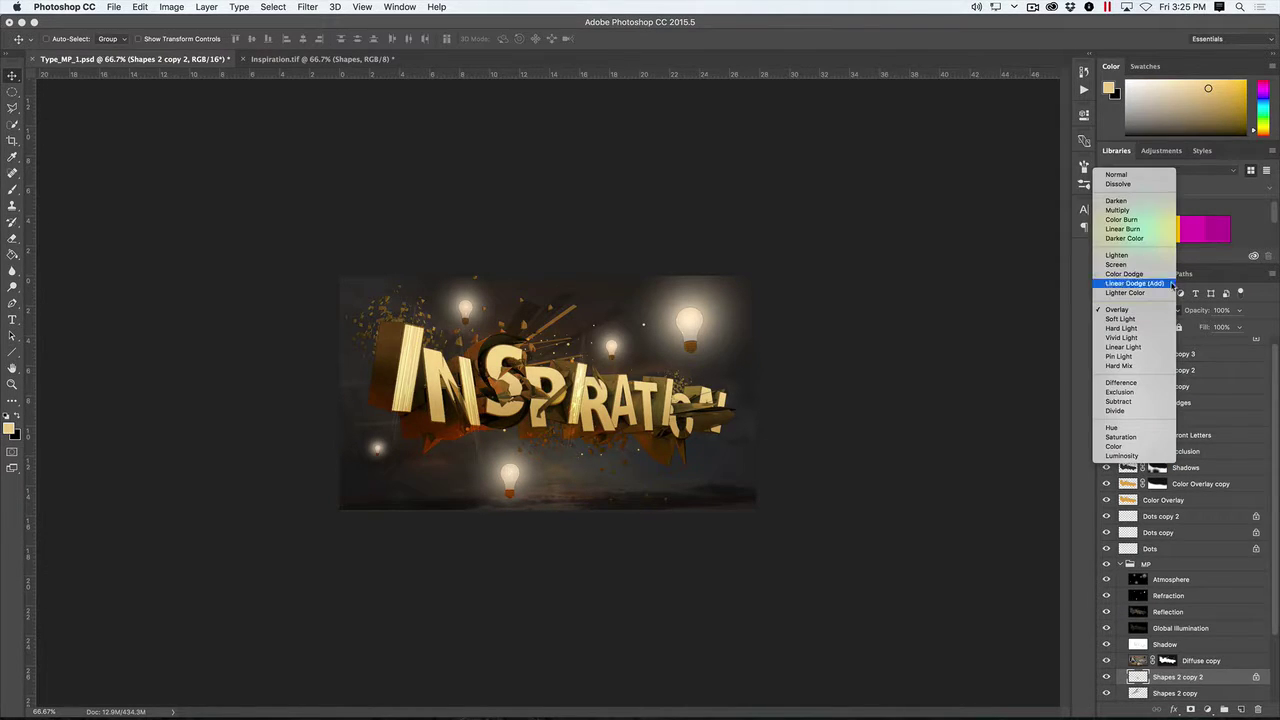
left_click(1150, 177)
left_click_drag(1197, 311, 1163, 311)
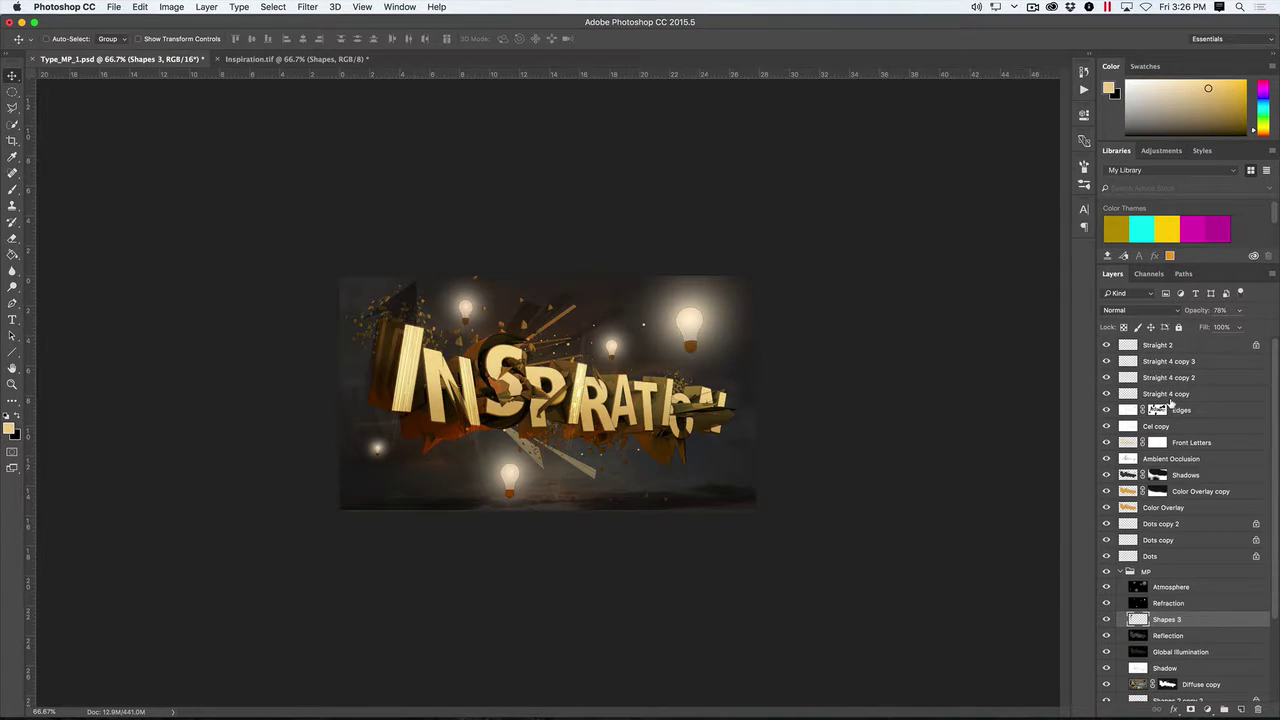
Group the layers from Straight 2 to Straight 4 copy as Shapes and move the group below Cel copy.
left_click(1138, 343)
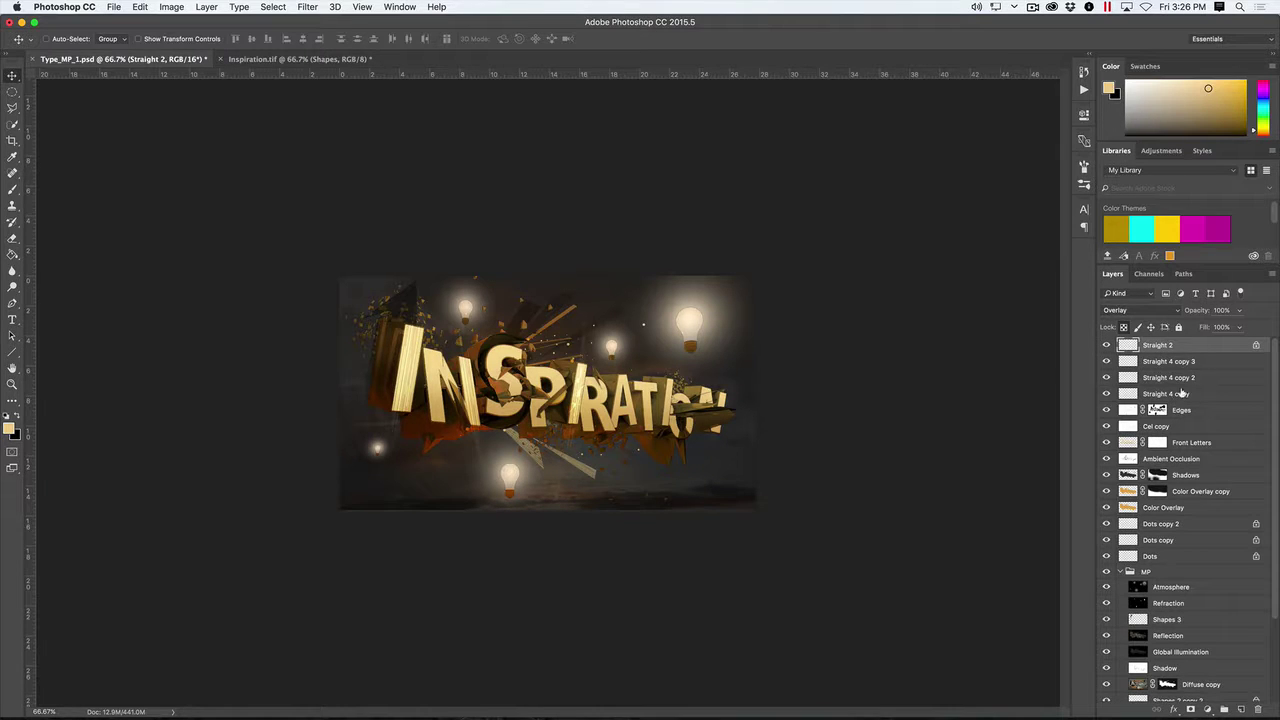
left_click(1130, 393, "shift")
left_click_drag(1130, 393, 1224, 708)
double_click(1152, 345)
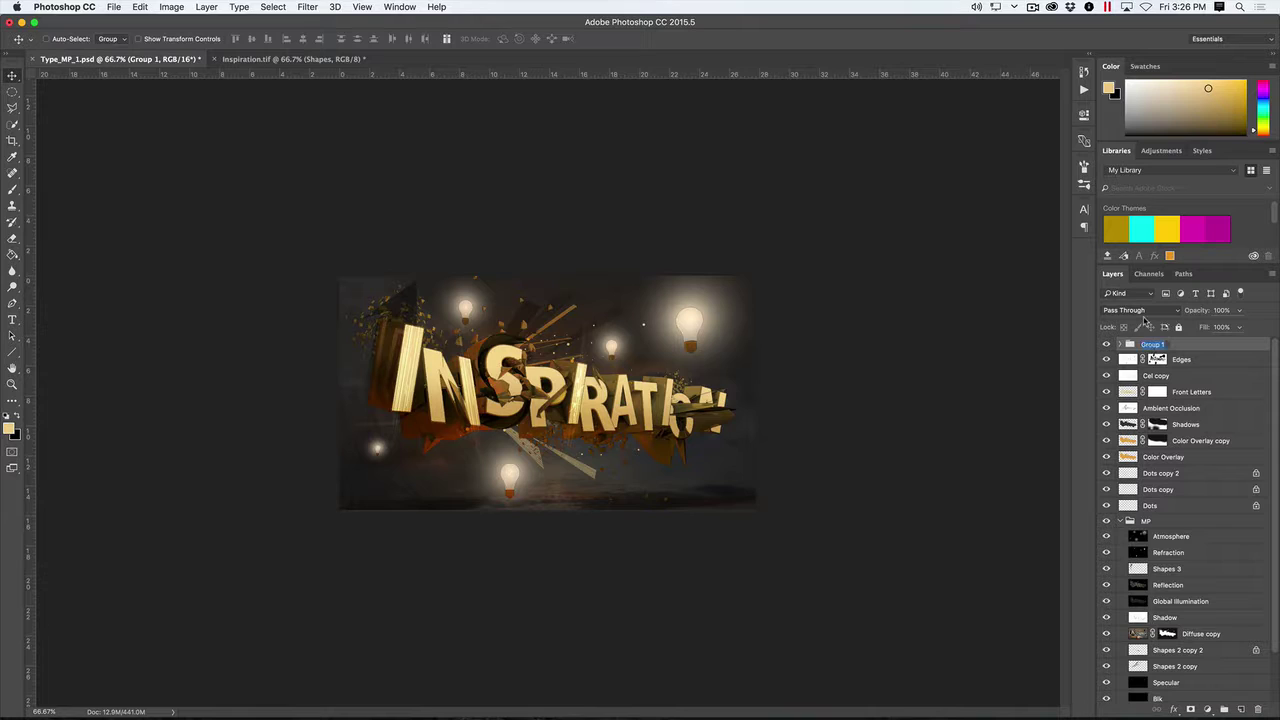
type("Shapes")
key("Return")
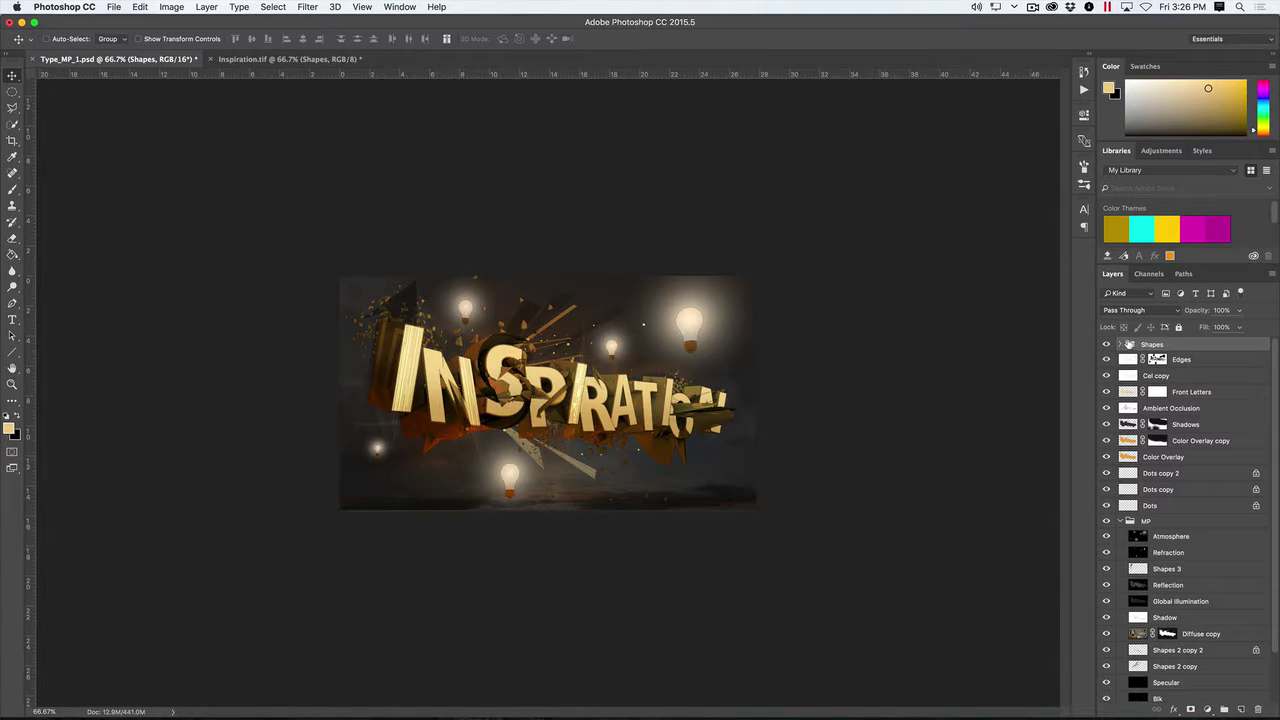
left_click_drag(1128, 343, 1141, 380)
Add a new layer above the Shapes group and fill it with black.
key("super+1")
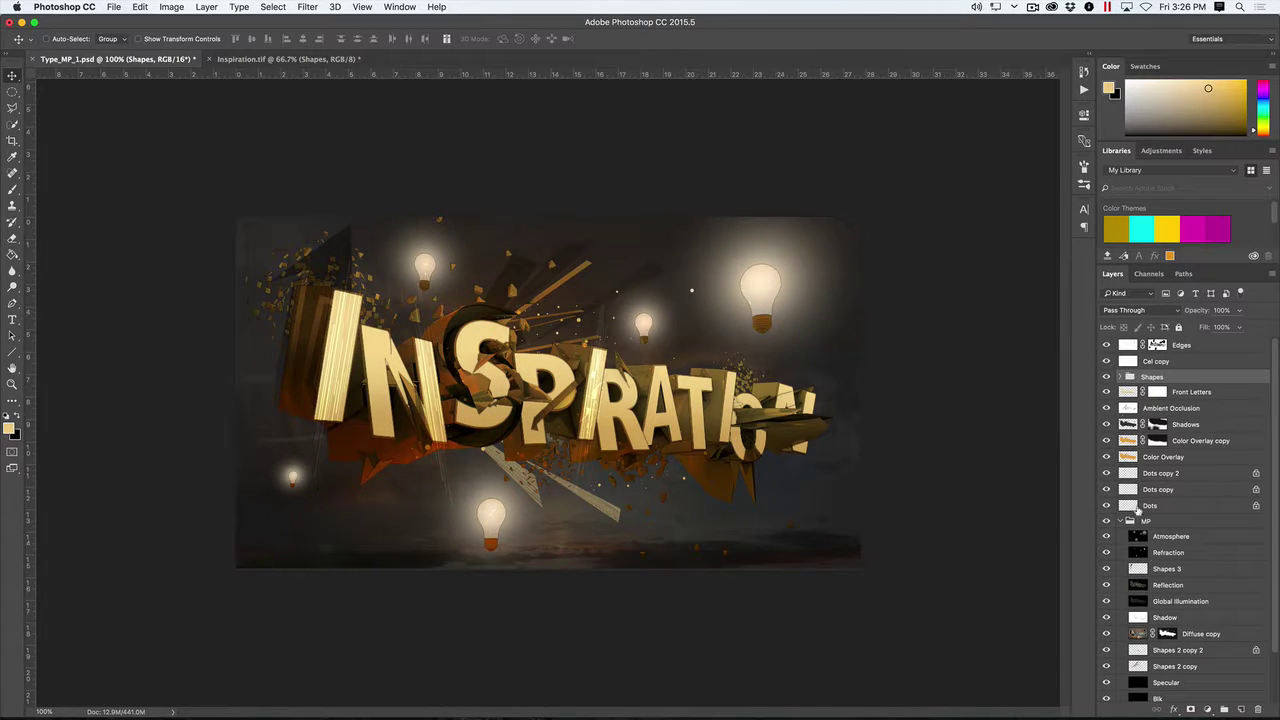
left_click(1240, 709)
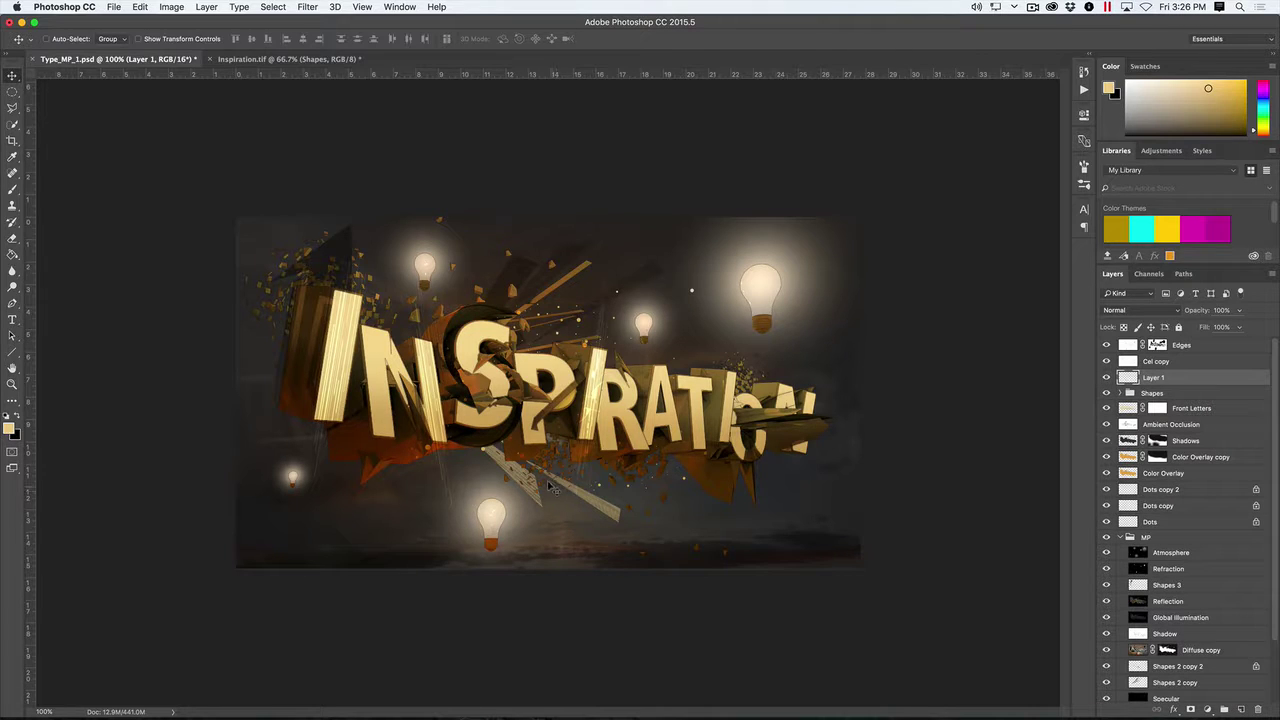
key("d")
key("g")
left_click(561, 388)
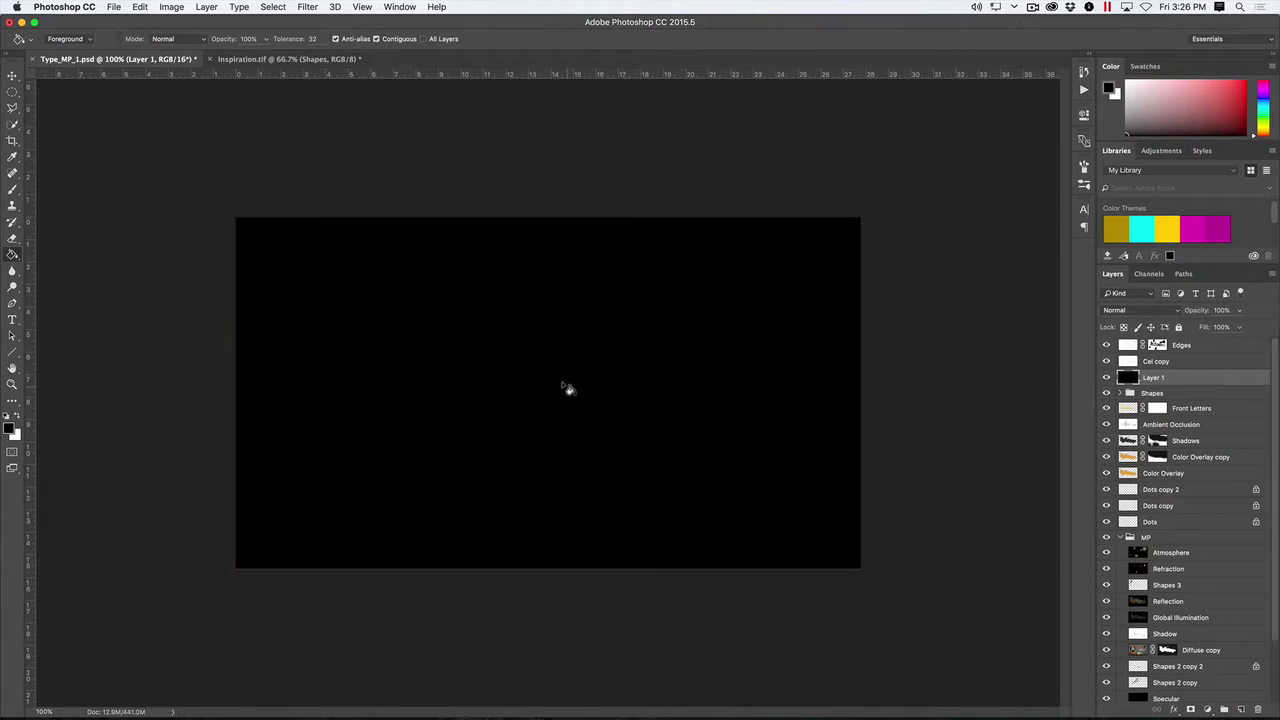
key("v")
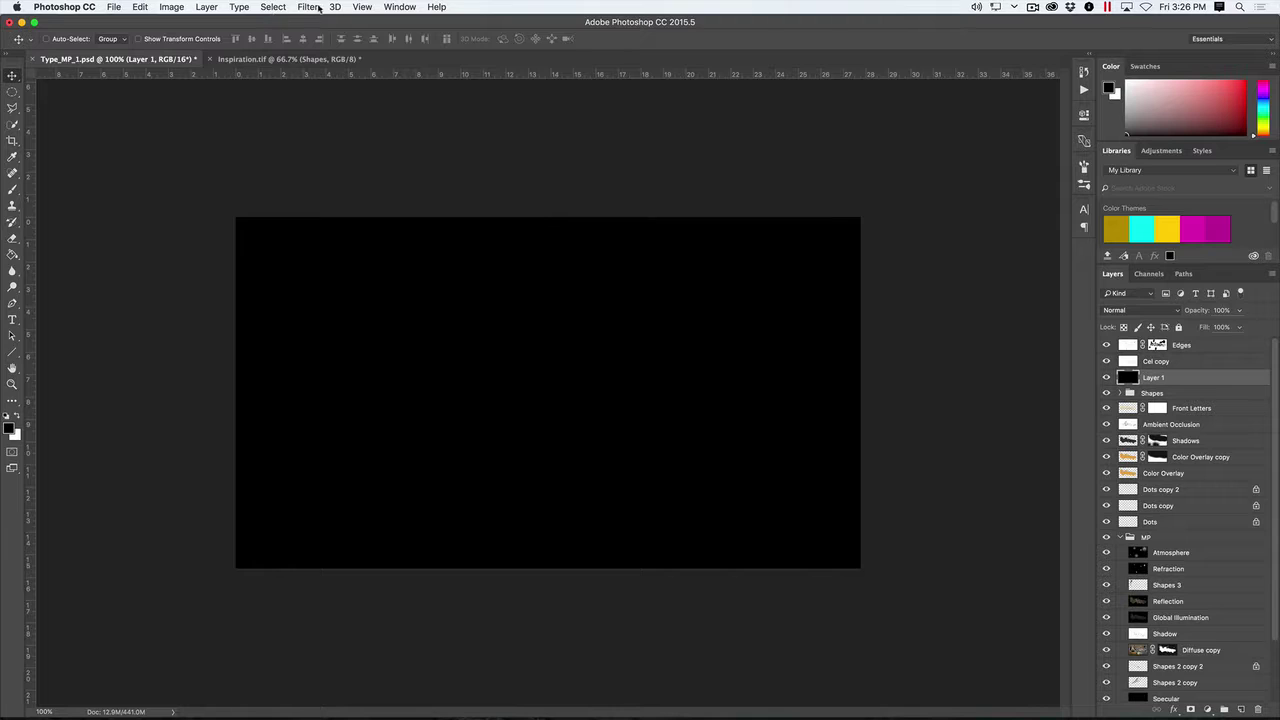
Render Clouds on the black layer and set its blend mode to Overlay.
left_click(309, 7)
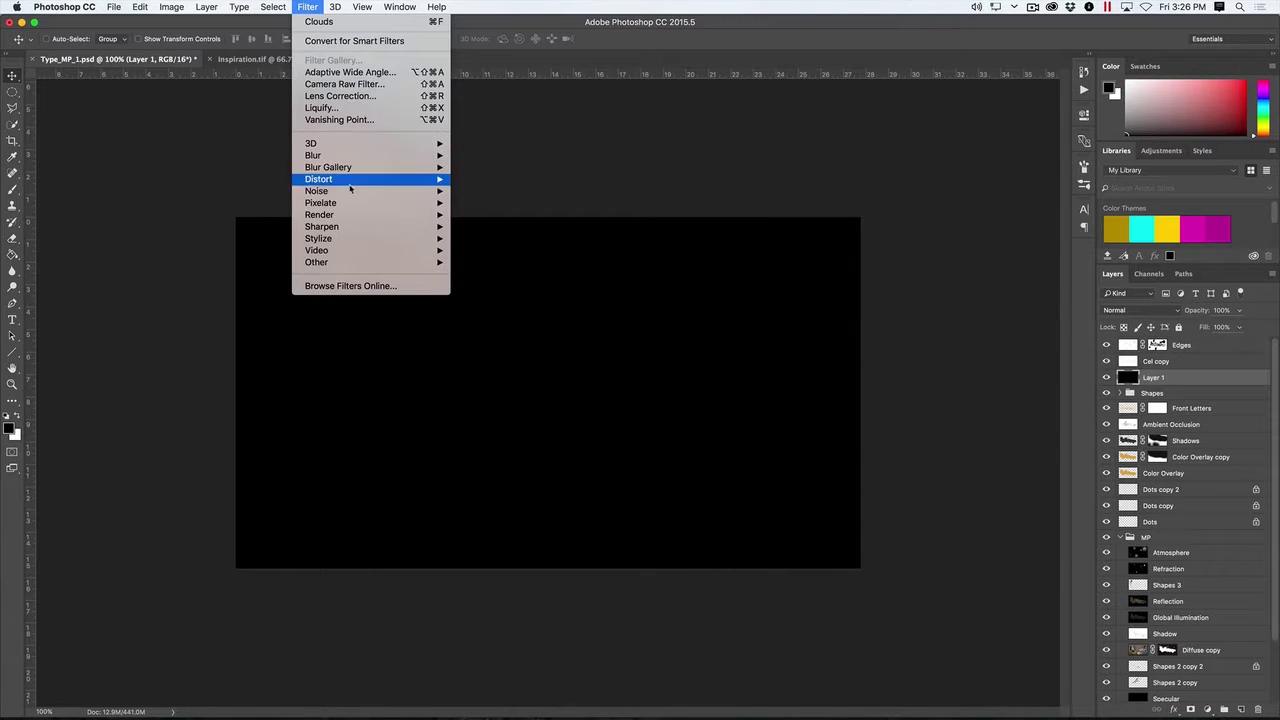
mouse_move(380, 214)
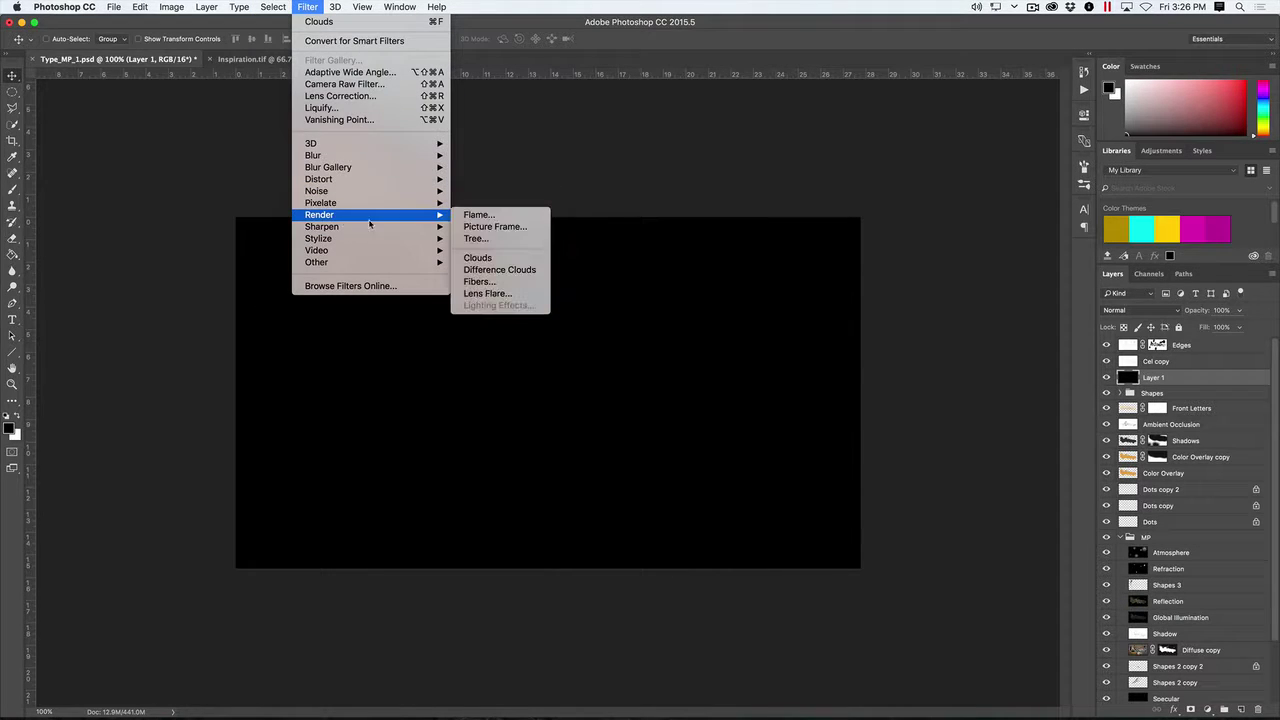
left_click(477, 258)
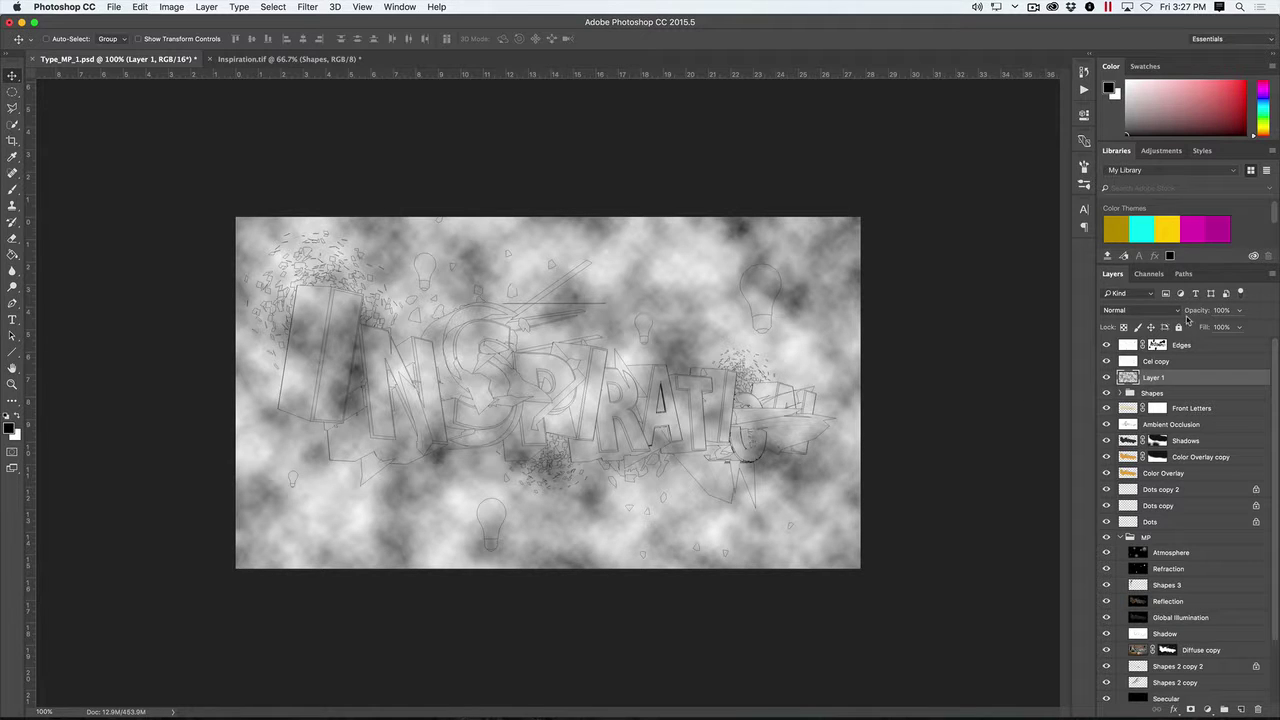
left_click(1179, 311)
left_click(1138, 442)
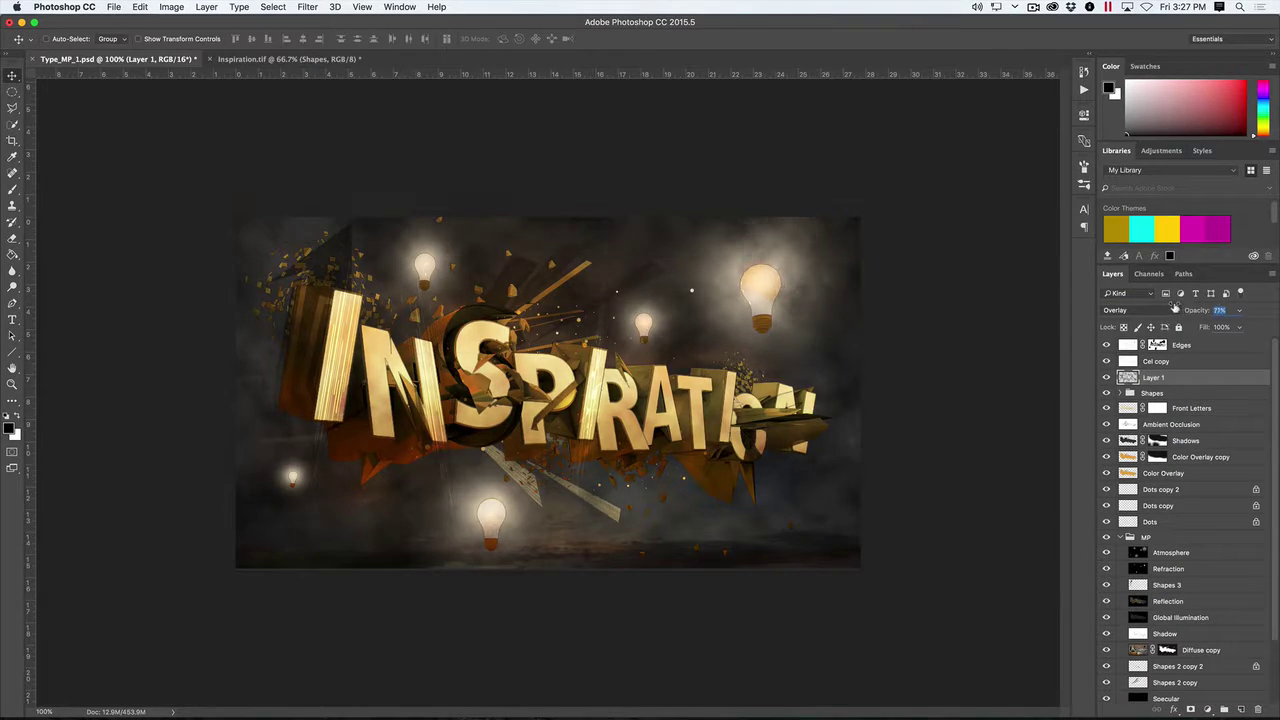
Colorize the clouds with a Hue/Saturation adjustment using hue 29 and saturation 25.
left_click(206, 7)
mouse_move(190, 42)
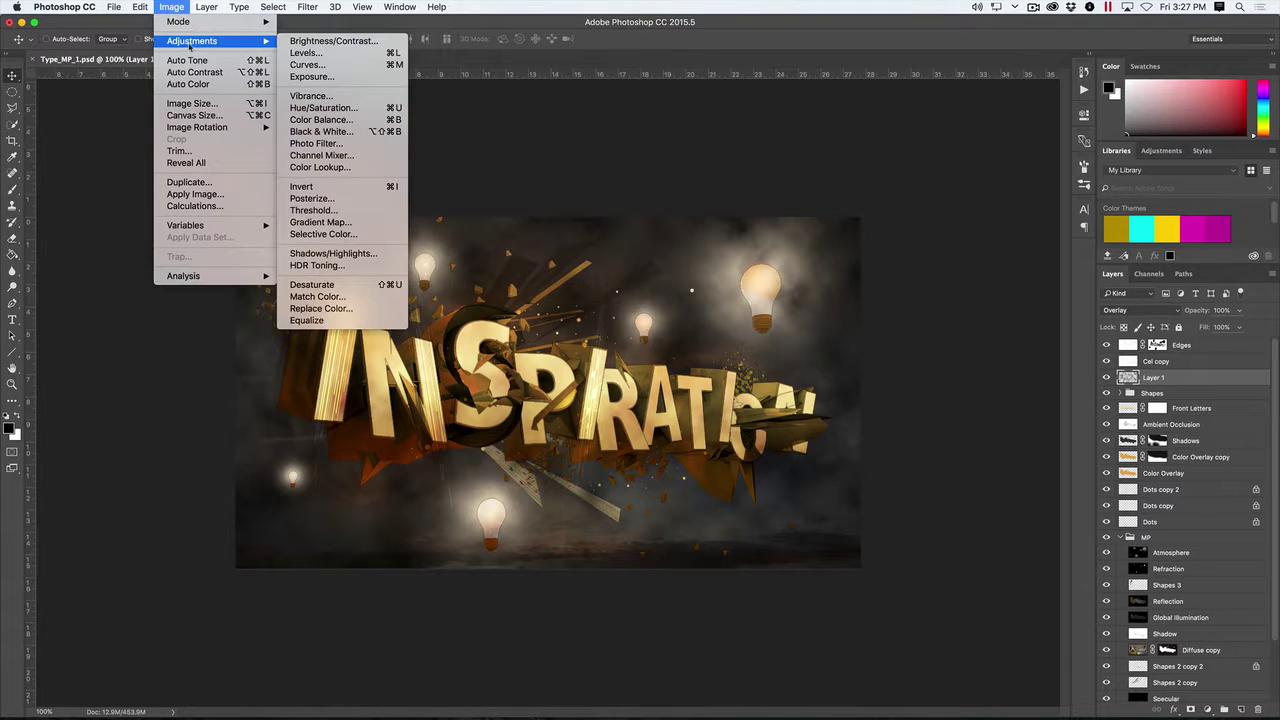
left_click(338, 107)
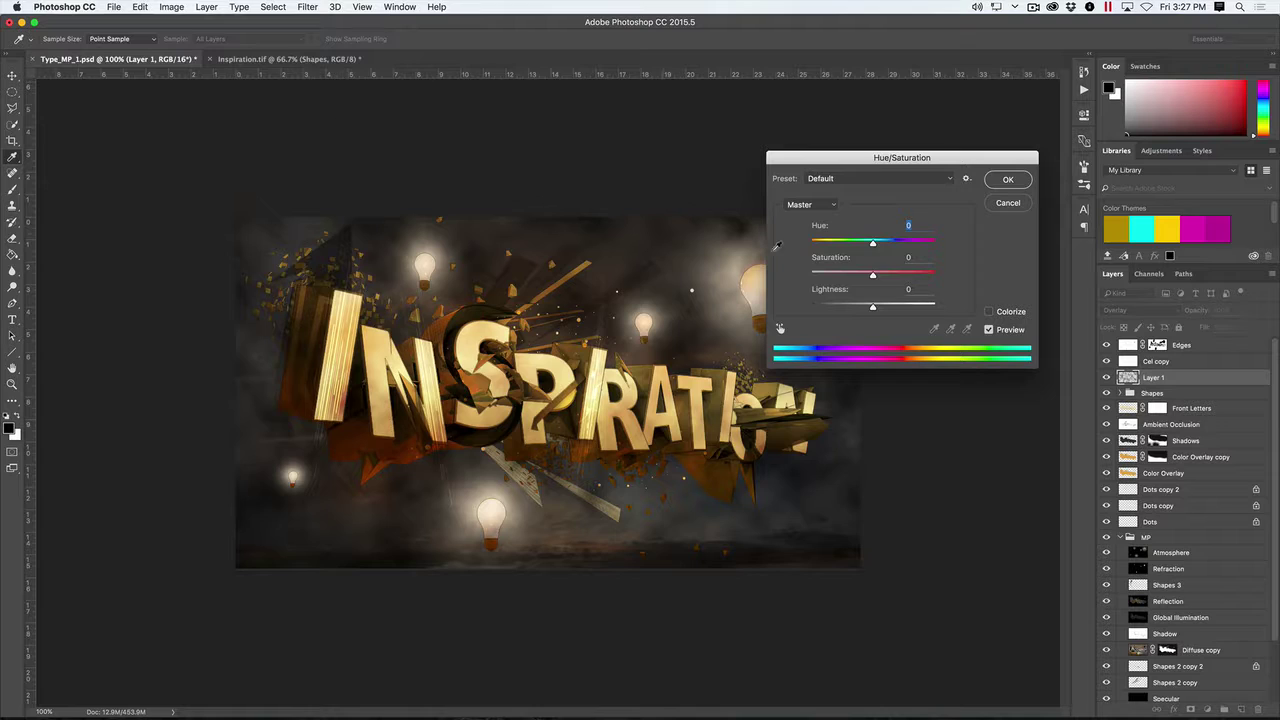
left_click(1001, 317)
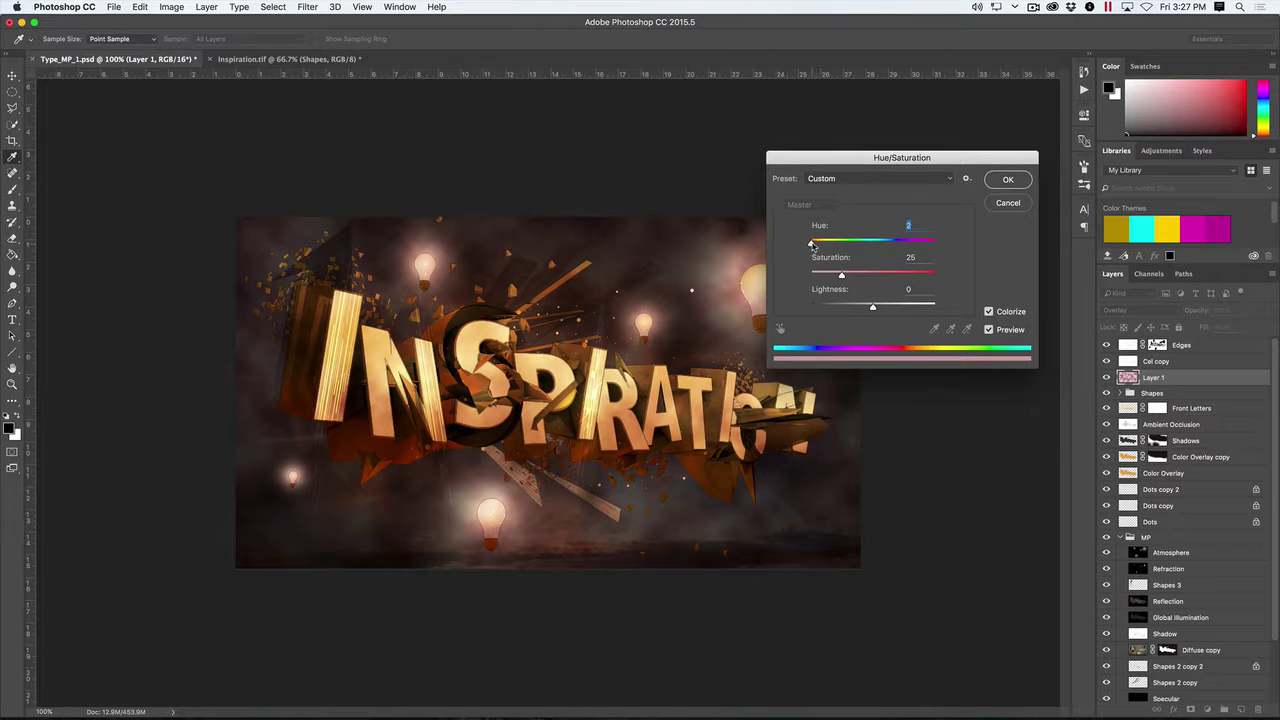
left_click_drag(812, 245, 819, 245)
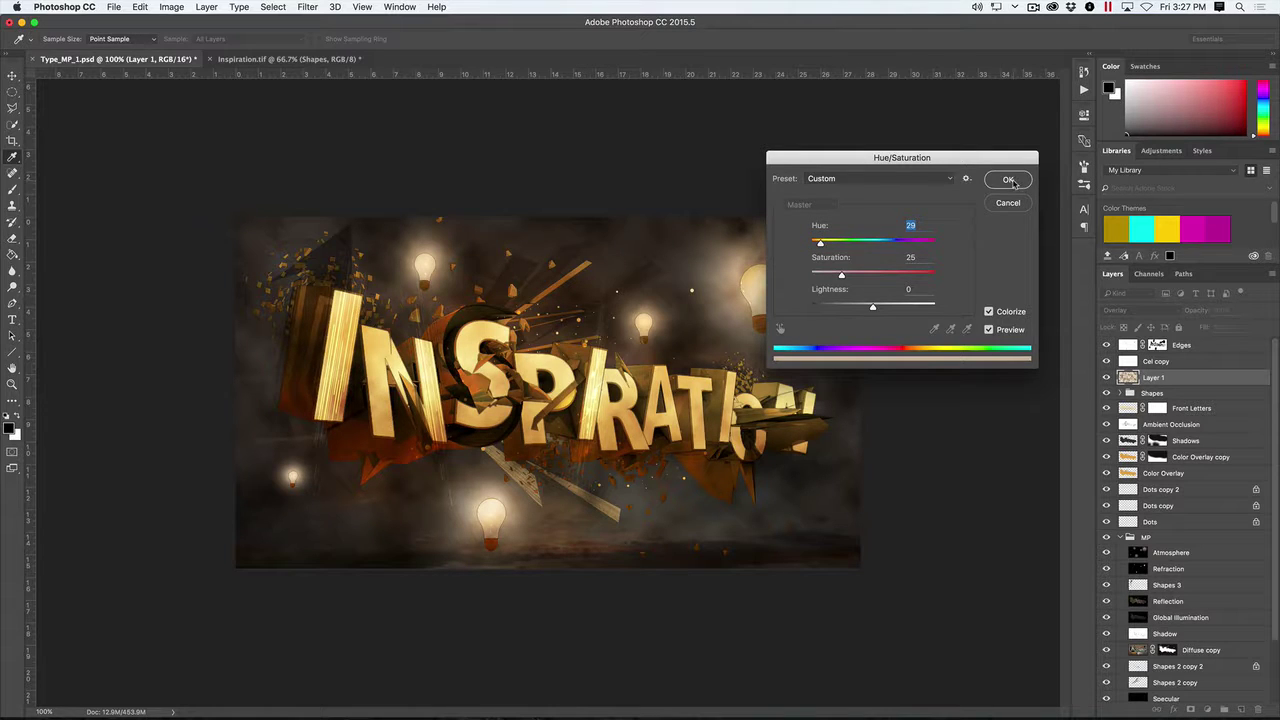
key("Return")
key("v")
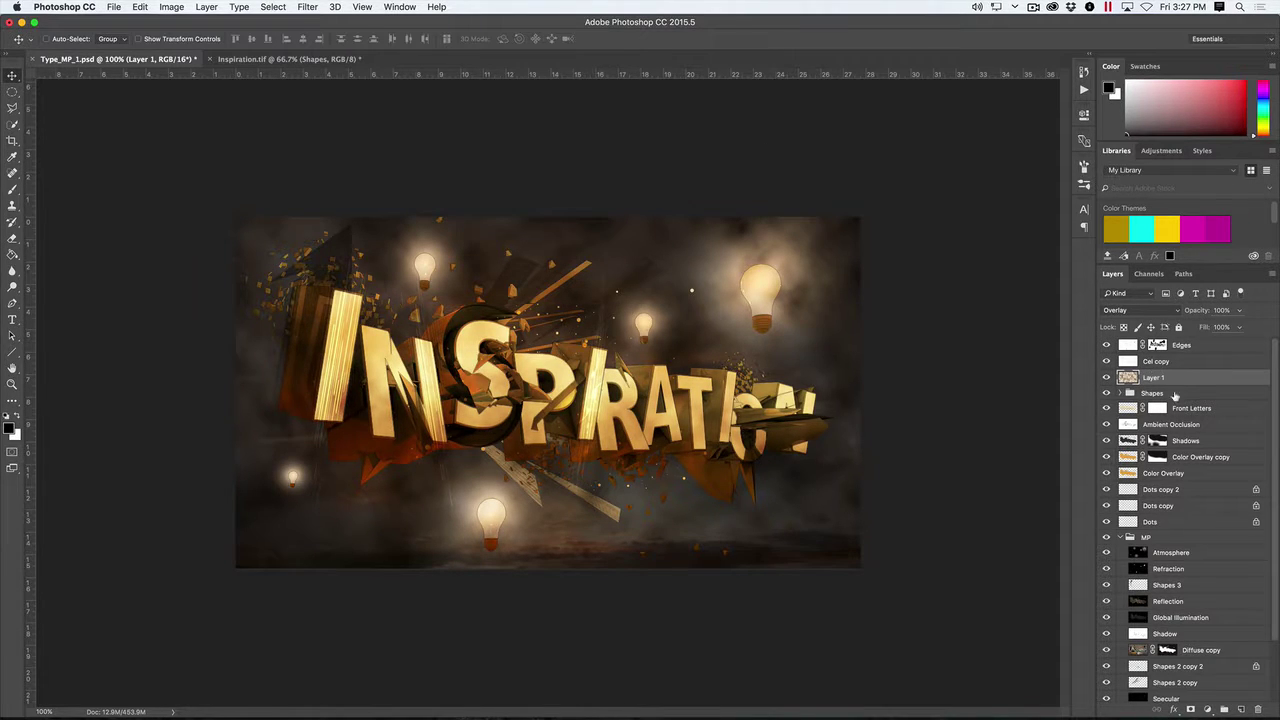
Rename the layer Clouds, add a layer mask, and paint black with a large soft brush around the image's outer areas.
type("Clouds")
key("Return")
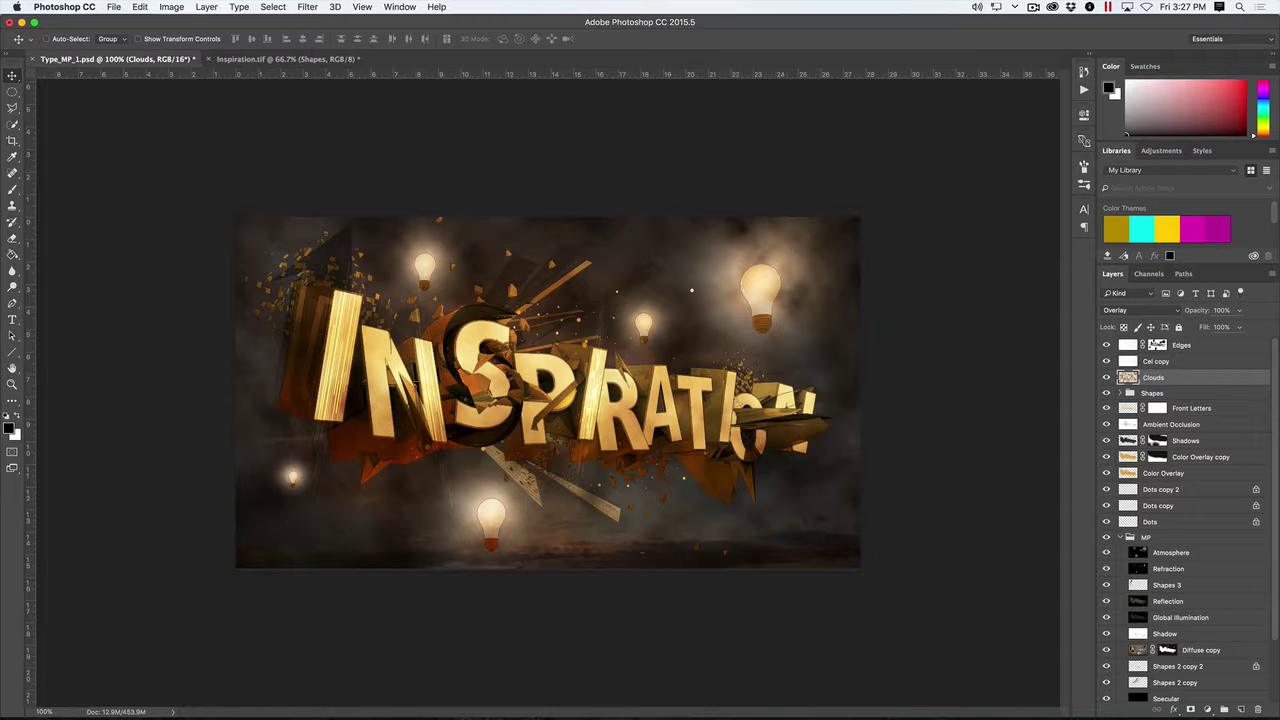
left_click(1190, 709)
key("b")
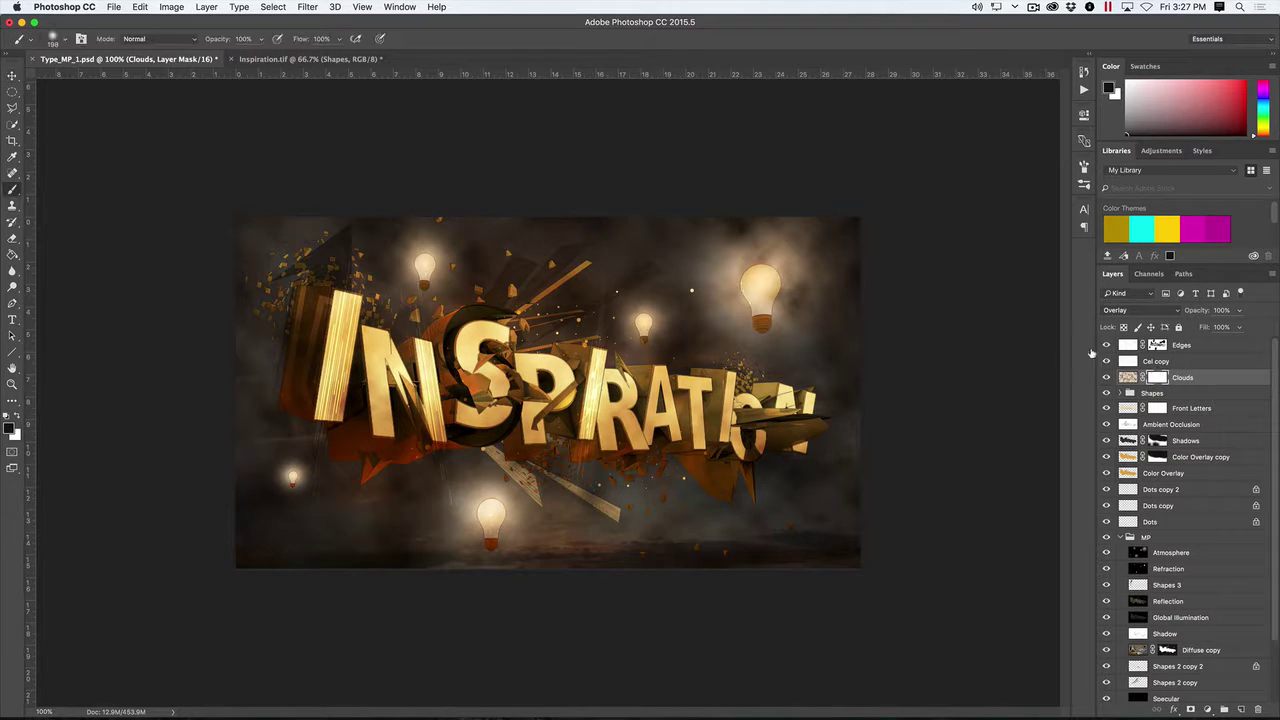
mouse_move(698, 300)
left_mouse_down()
mouse_move(844, 267)
mouse_move(843, 214)
left_mouse_up()
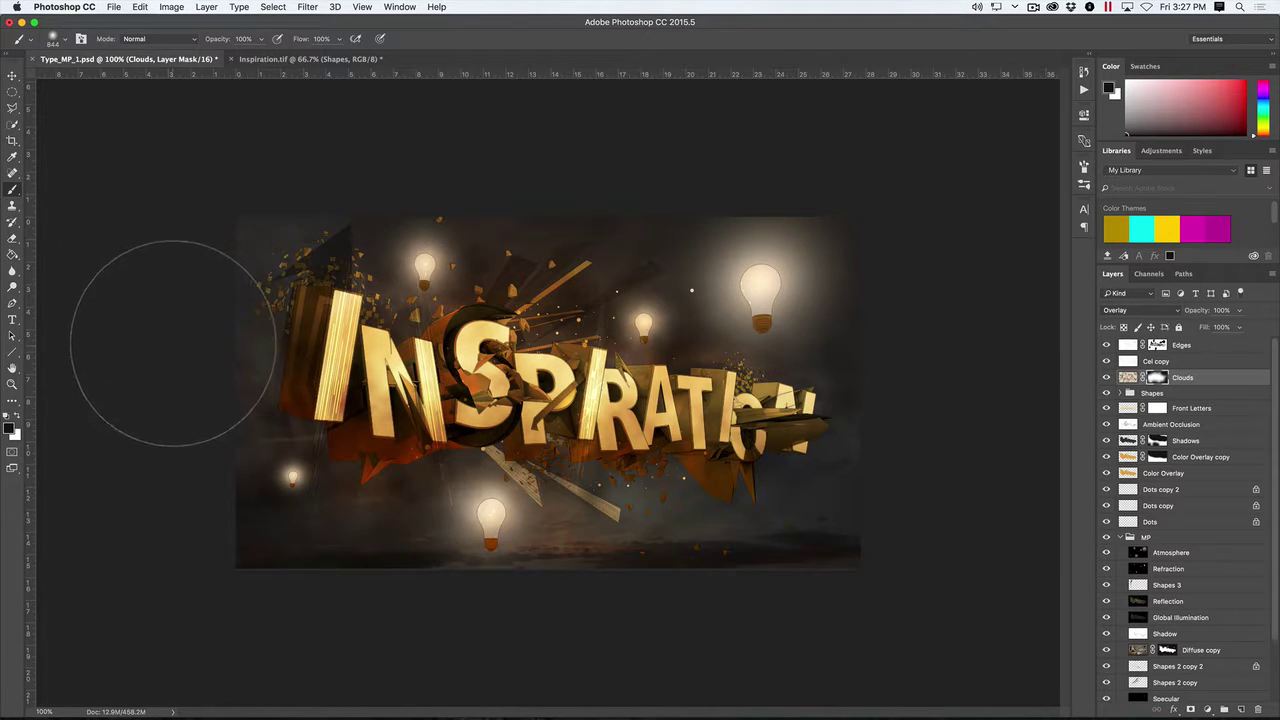
Compare the image with and without the Clouds layer and lower its opacity to 77%.
key("v")
left_click(1124, 377)
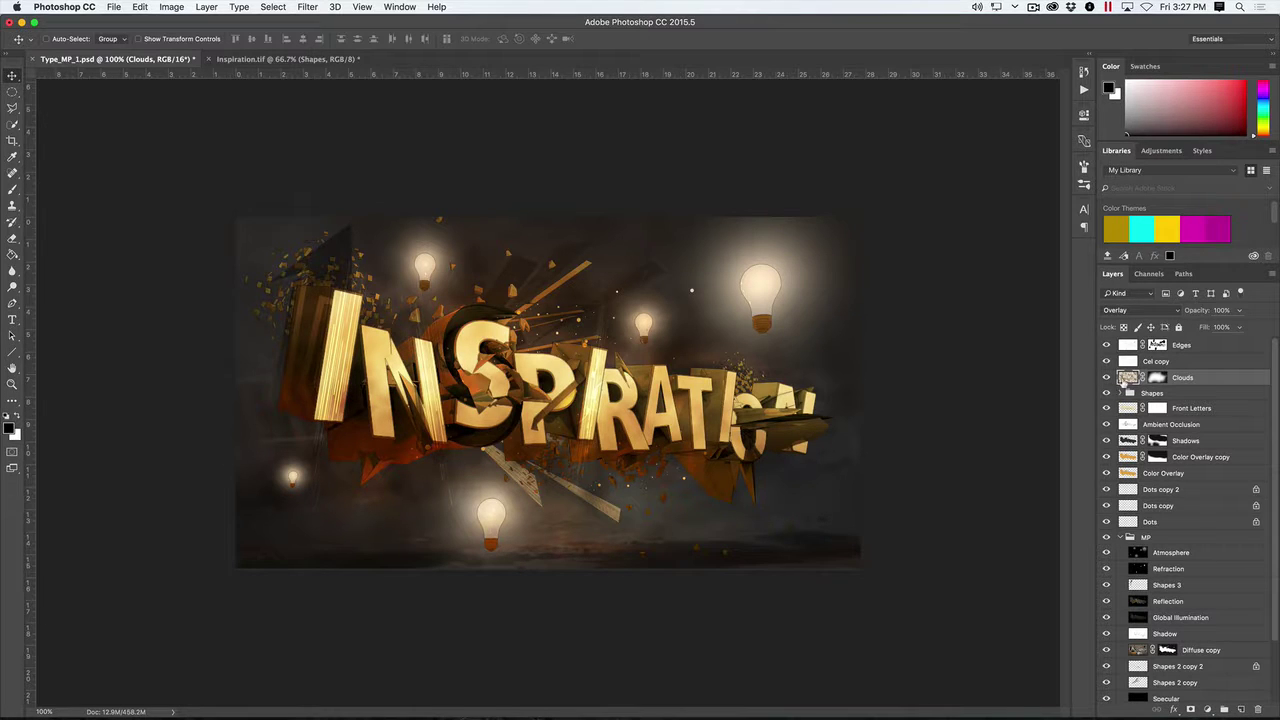
left_click(1106, 377)
left_click(1106, 377)
left_click_drag(1187, 312, 1183, 308)
Compare the image with and without the Atmosphere layer in the MP group.
left_click_drag(1274, 432, 1274, 546)
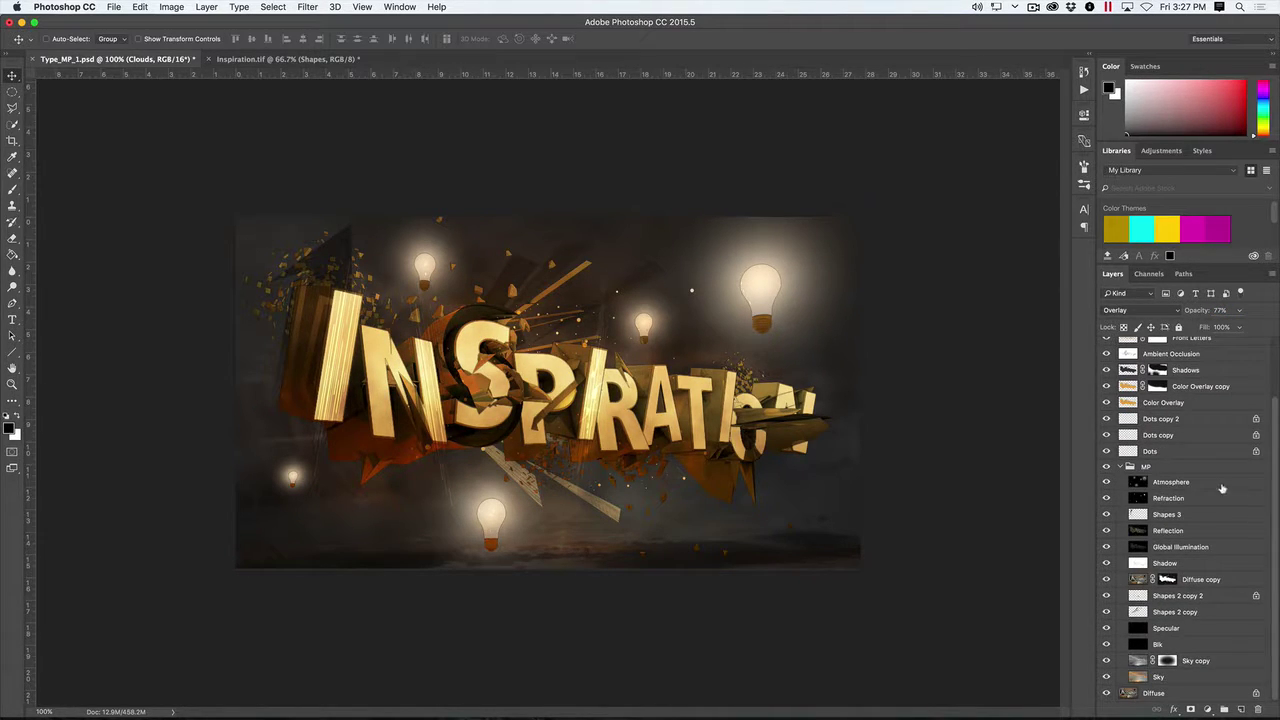
left_click(1133, 481)
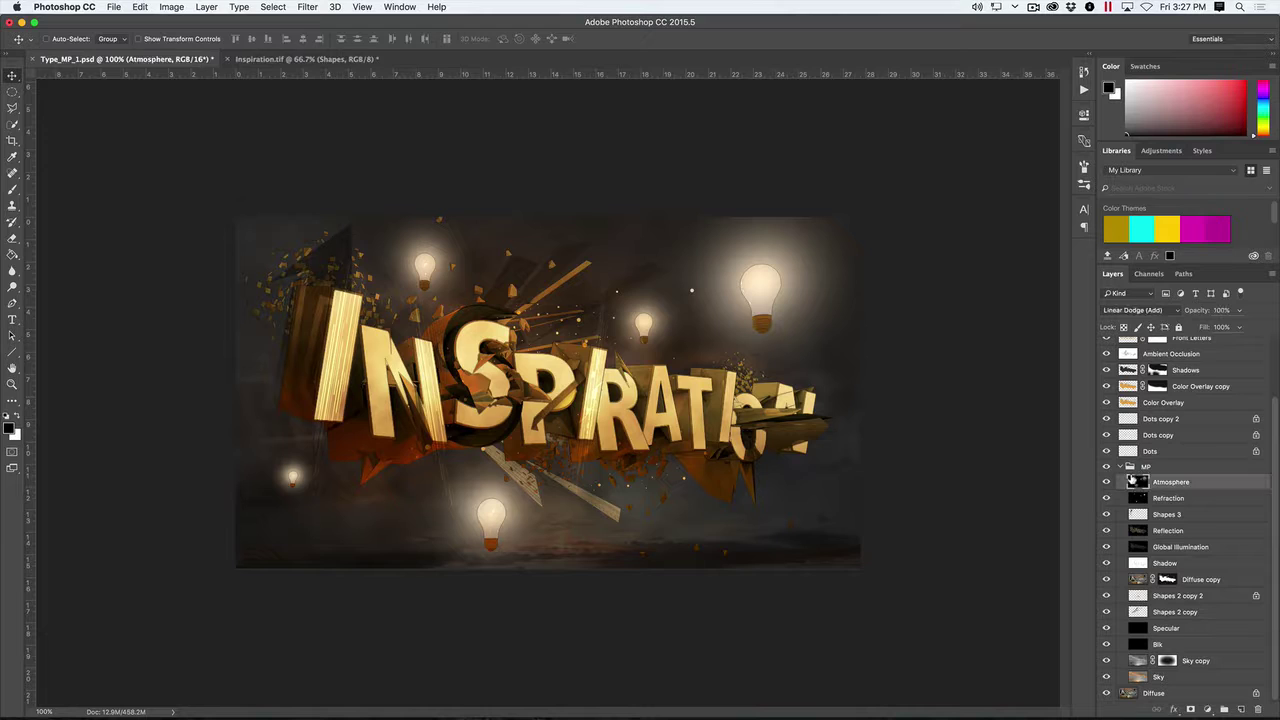
left_click(1105, 481)
left_click(1105, 481)
left_click(1105, 481)
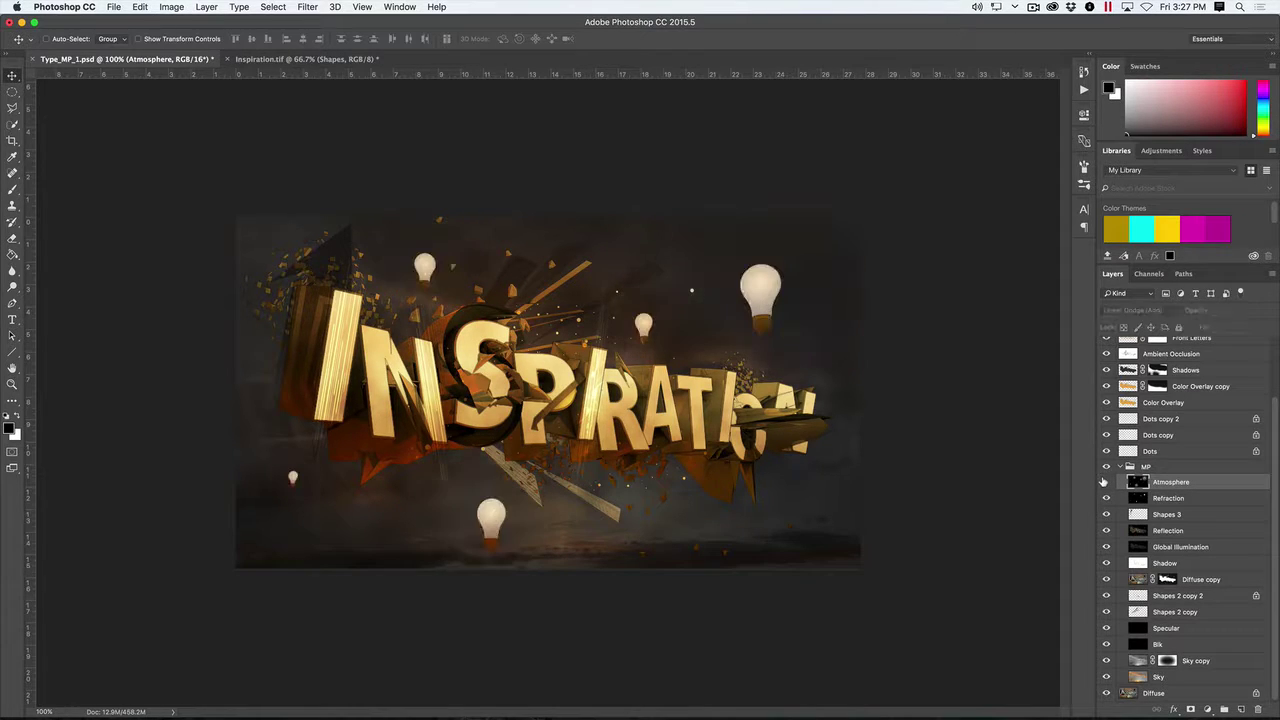
left_click(1105, 481)
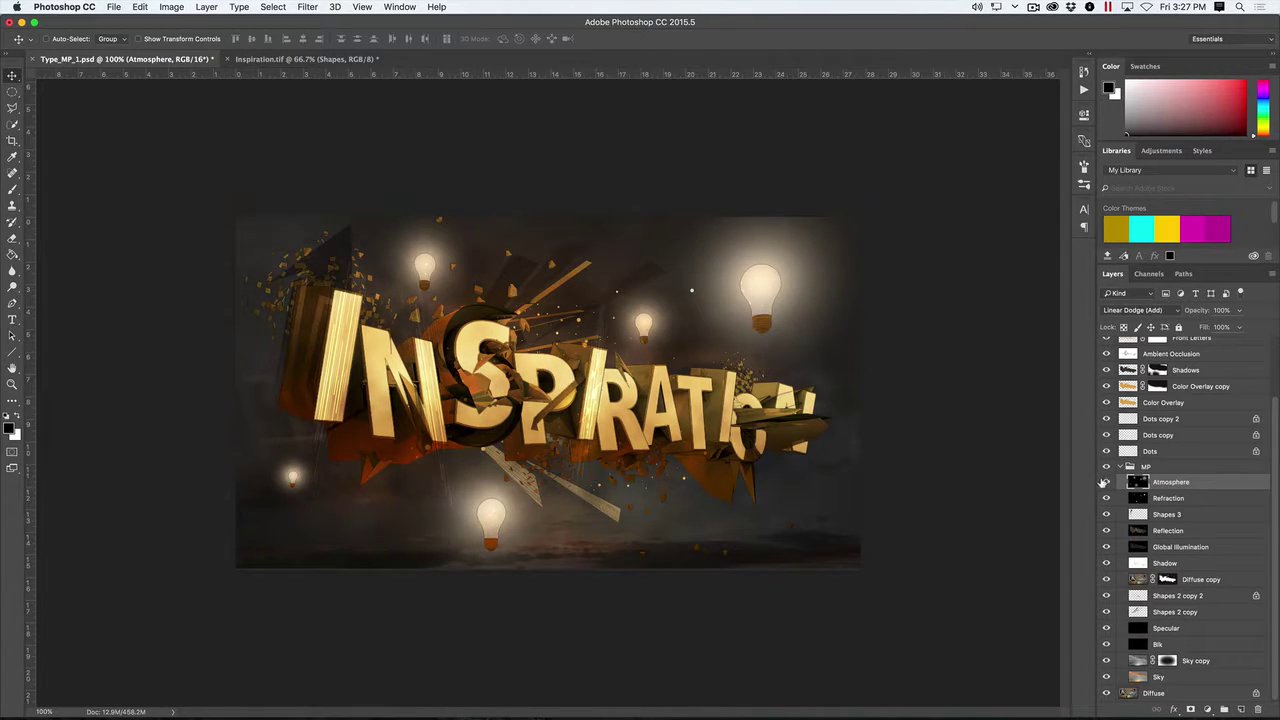
Lower the Atmosphere layer's opacity to about 56% and hide the layer.
left_click(1105, 481)
left_click(1105, 481)
left_click_drag(1164, 309, 1200, 316)
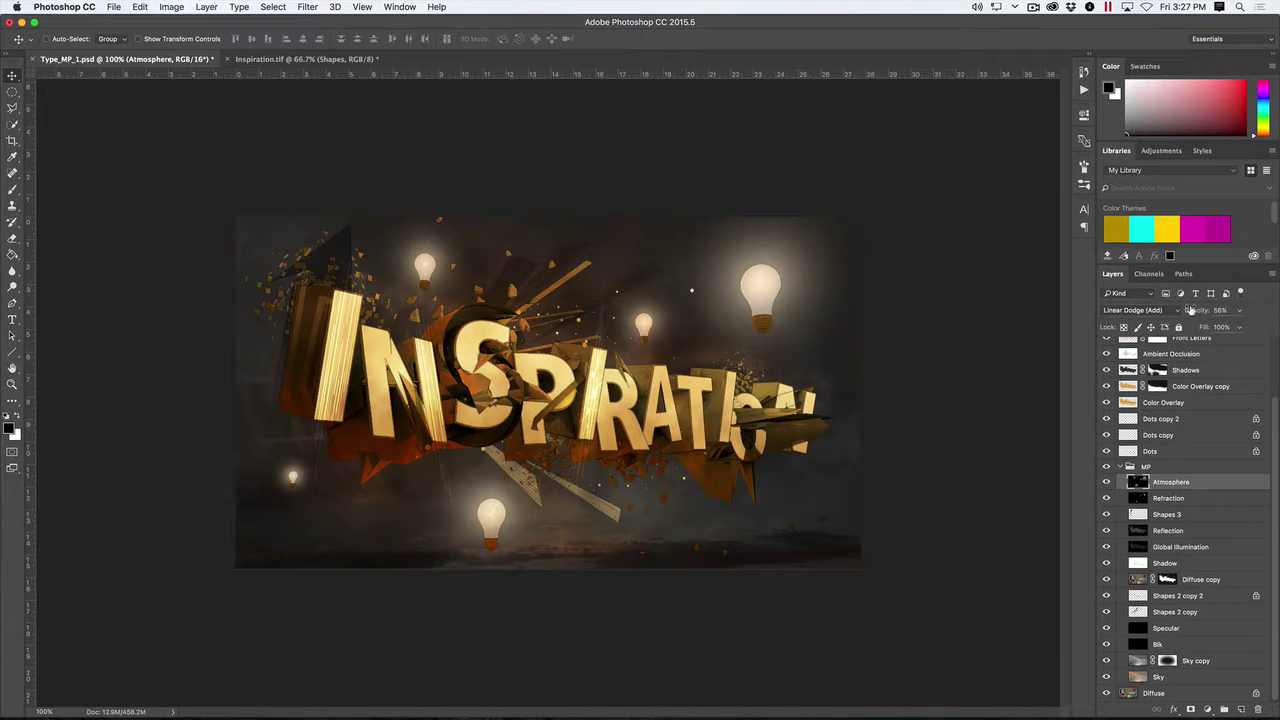
left_click(1104, 481)
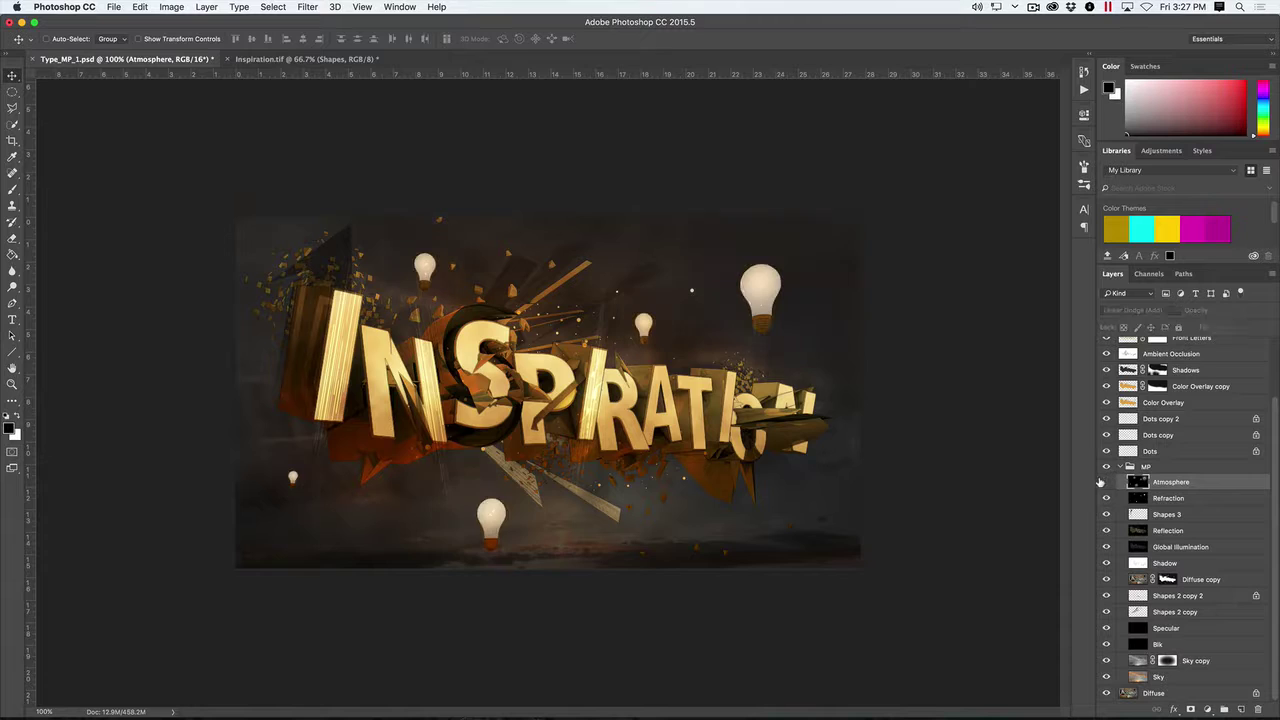
Create a new layer above Edges at the top of the layer stack and name it Light 1.
scroll(1225, 348, "up", 4)
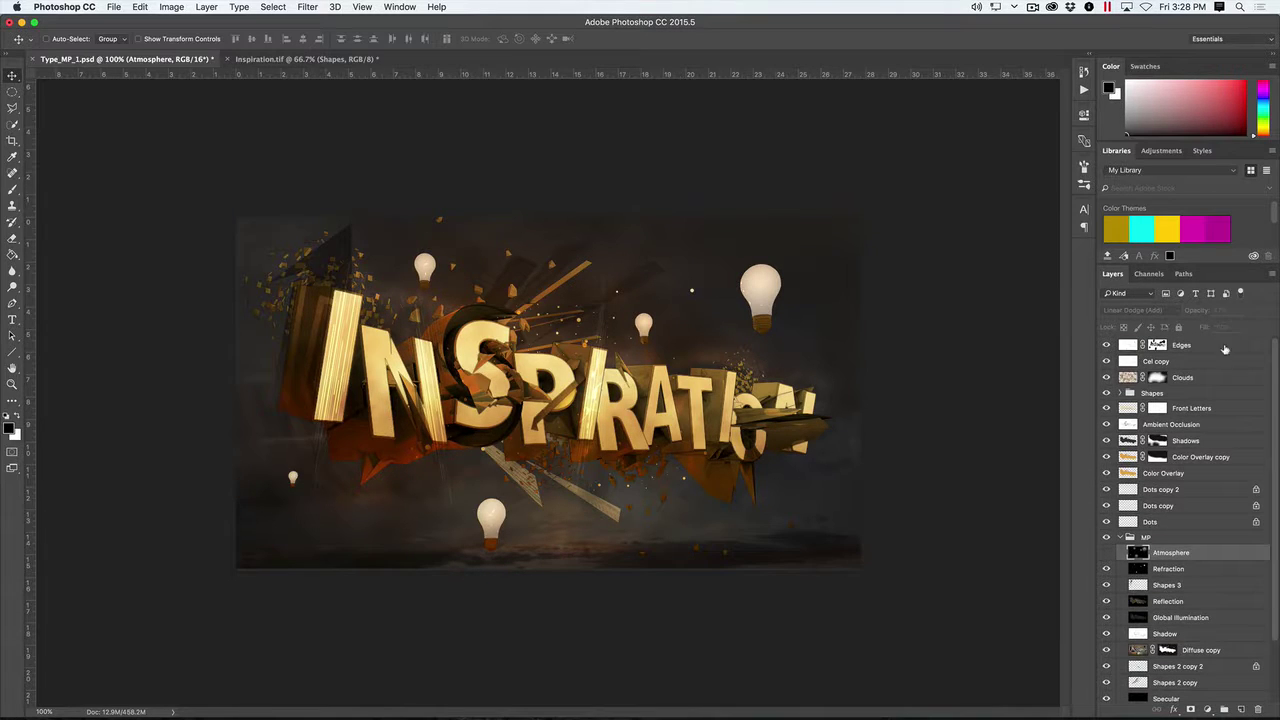
left_click(1225, 345)
left_click(1239, 708)
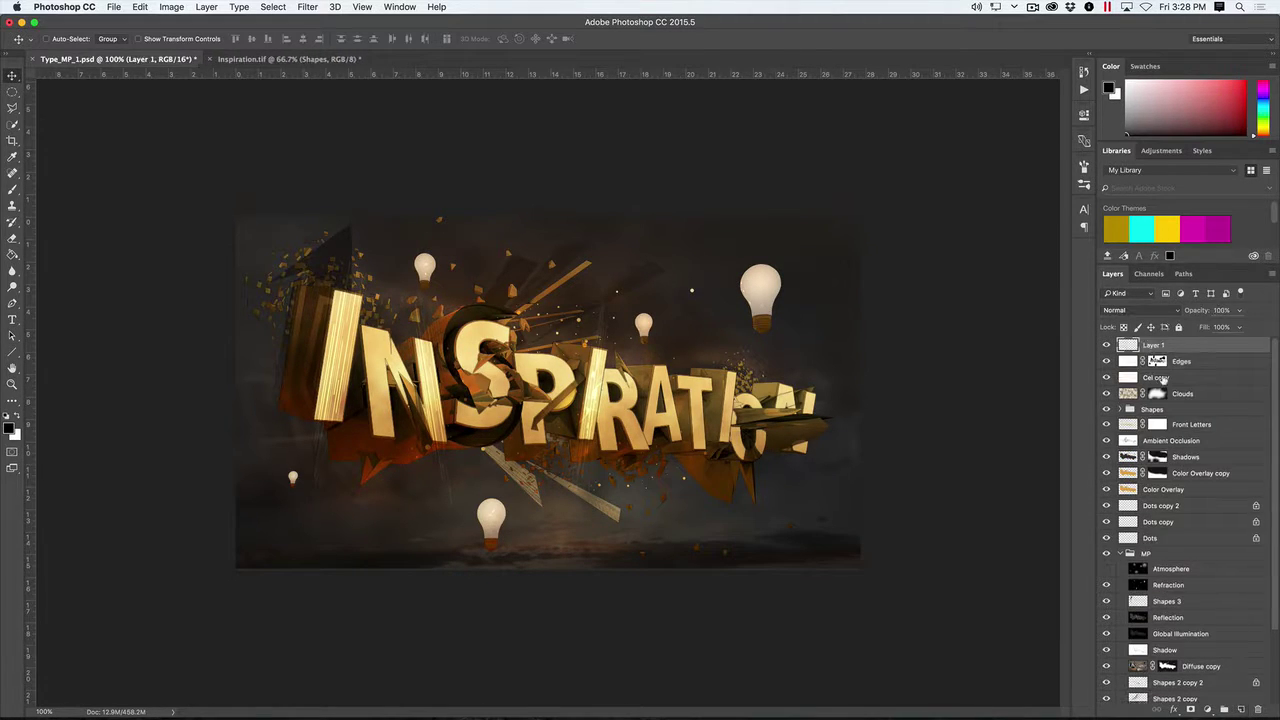
type("Light")
key("Return")
Sample the light yellow of the letter S and paint a glow over the largest light bulb with a large soft brush.
key("i")
left_click(470, 335)
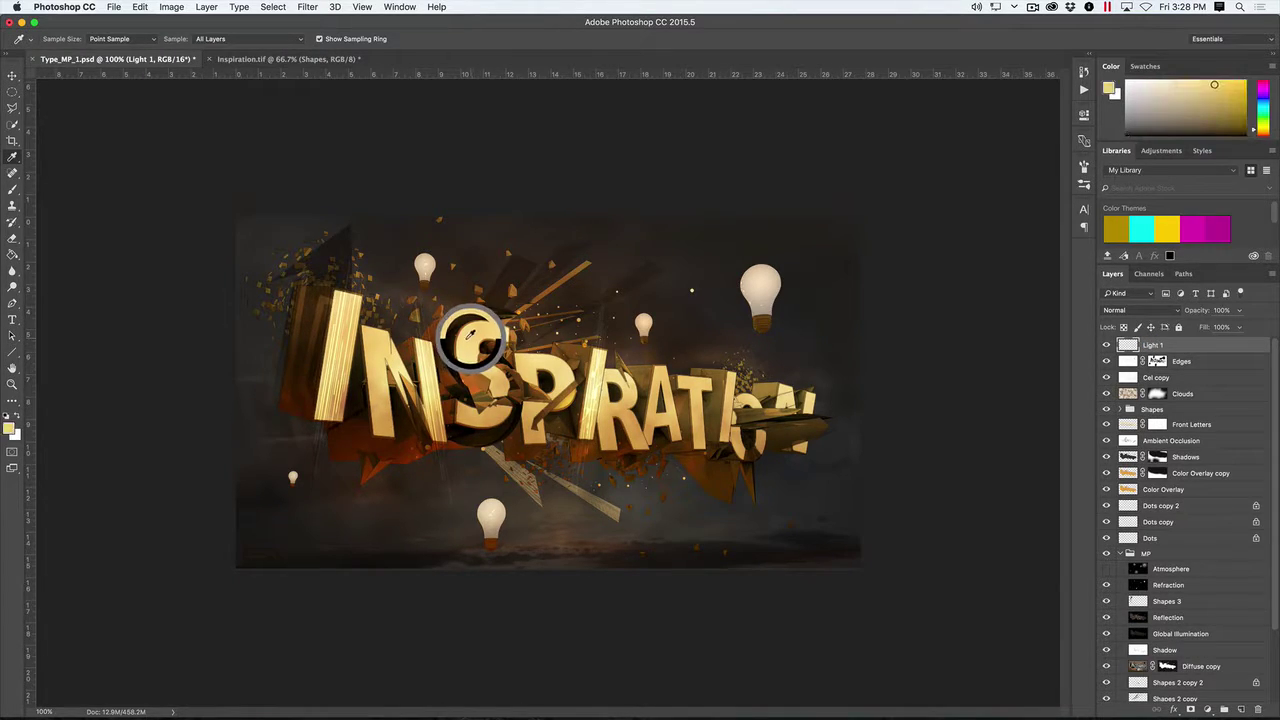
left_click(483, 344)
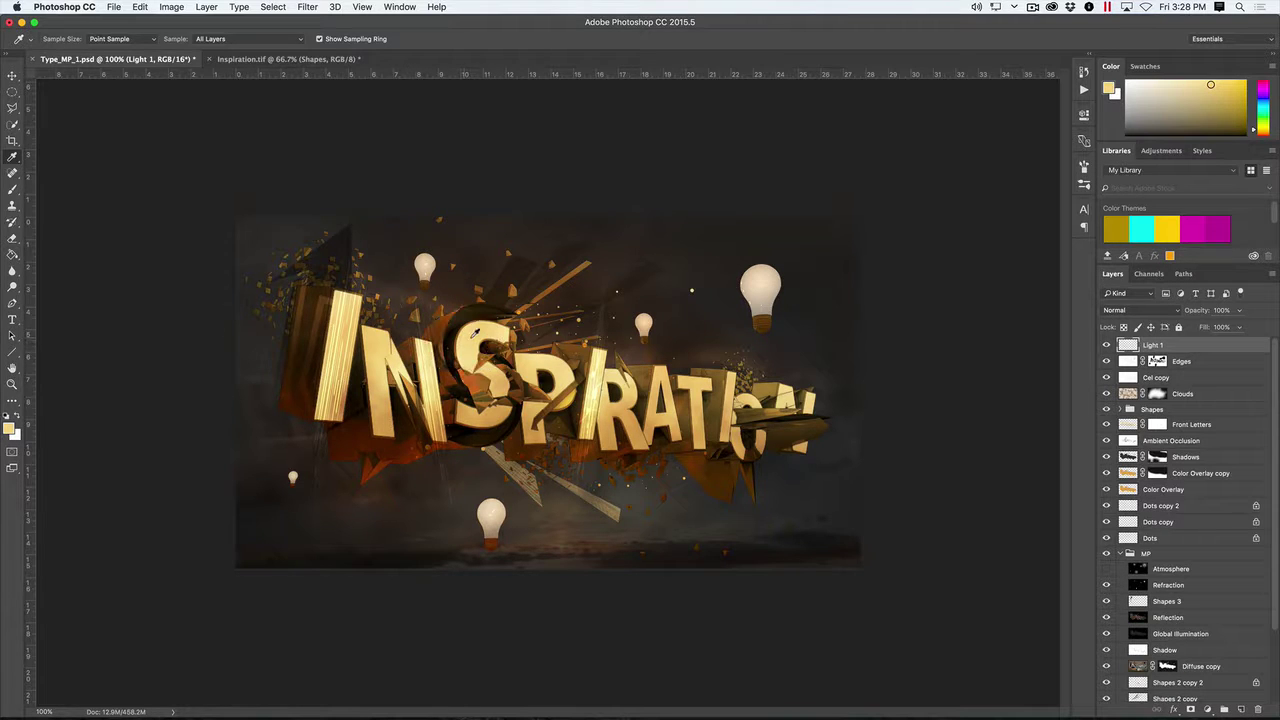
key("b")
left_click_drag(466, 345, 455, 337)
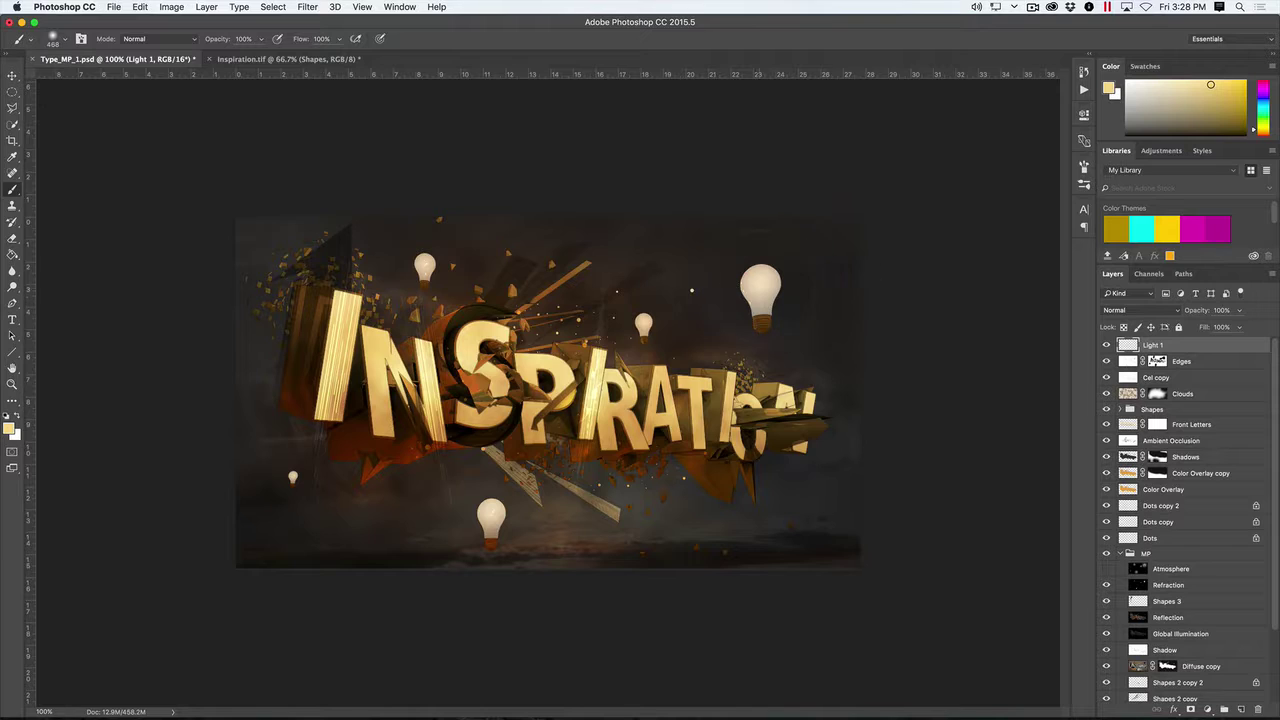
left_click_drag(760, 288, 752, 291)
left_click(761, 286)
key("v")
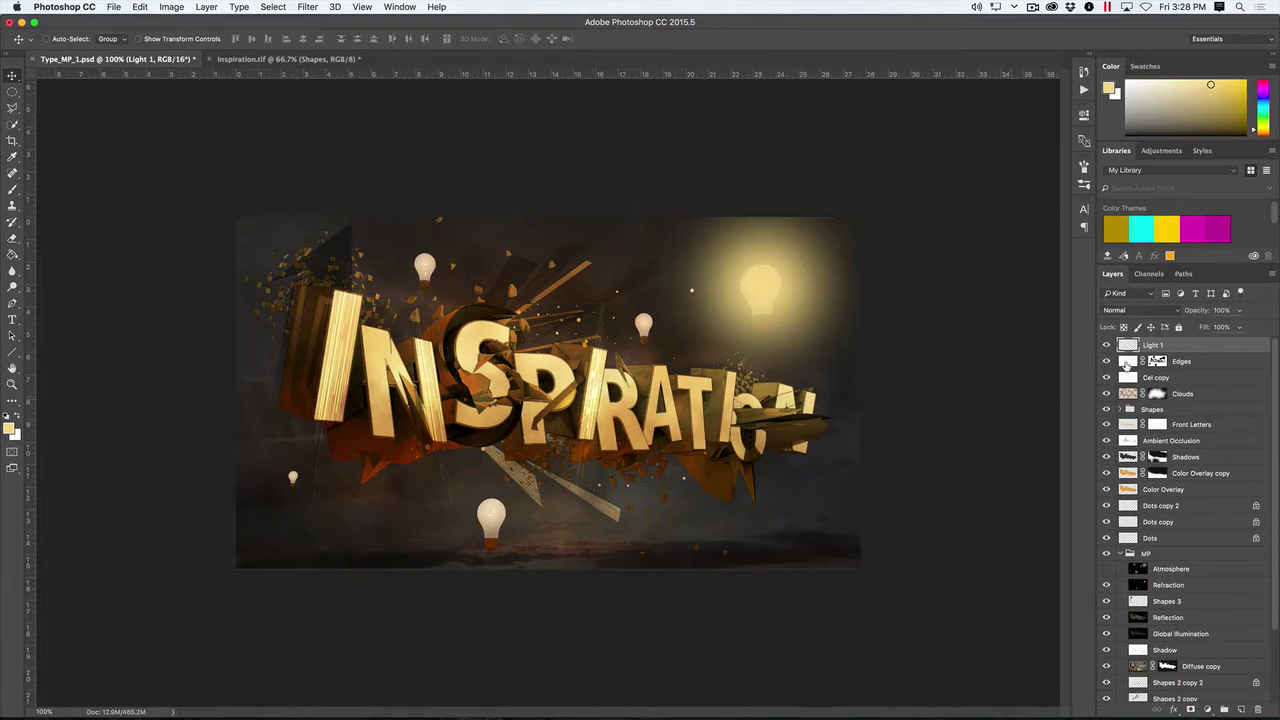
Try Overlay on the Light 1 layer, settle on the Lighten blend mode, and lower the opacity to 19%.
left_click(1140, 310)
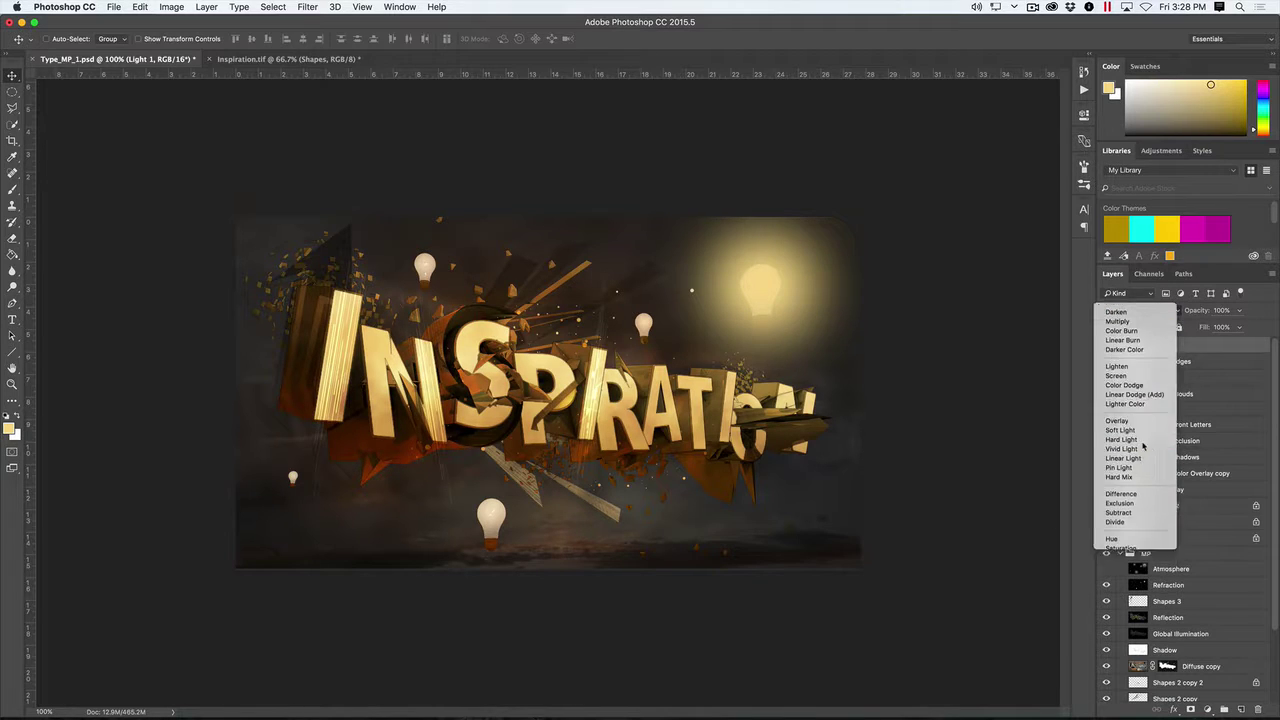
left_click(1136, 443)
left_click(1171, 316)
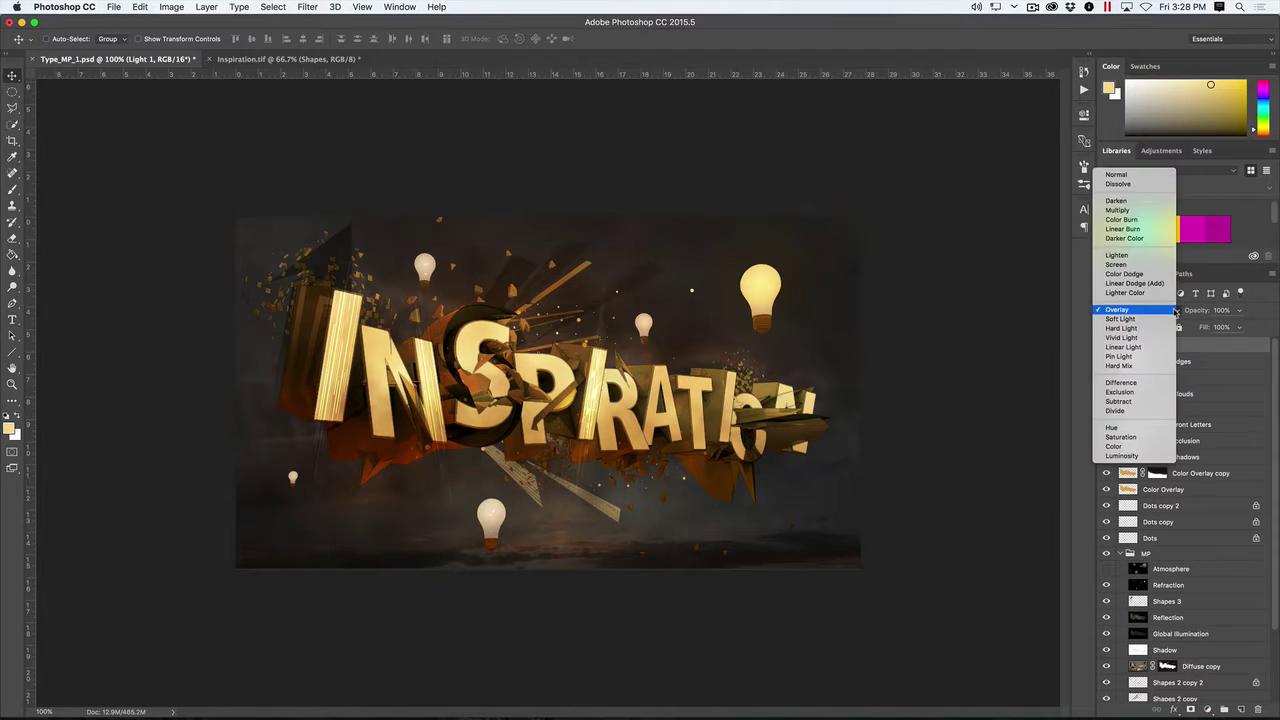
left_click(1153, 256)
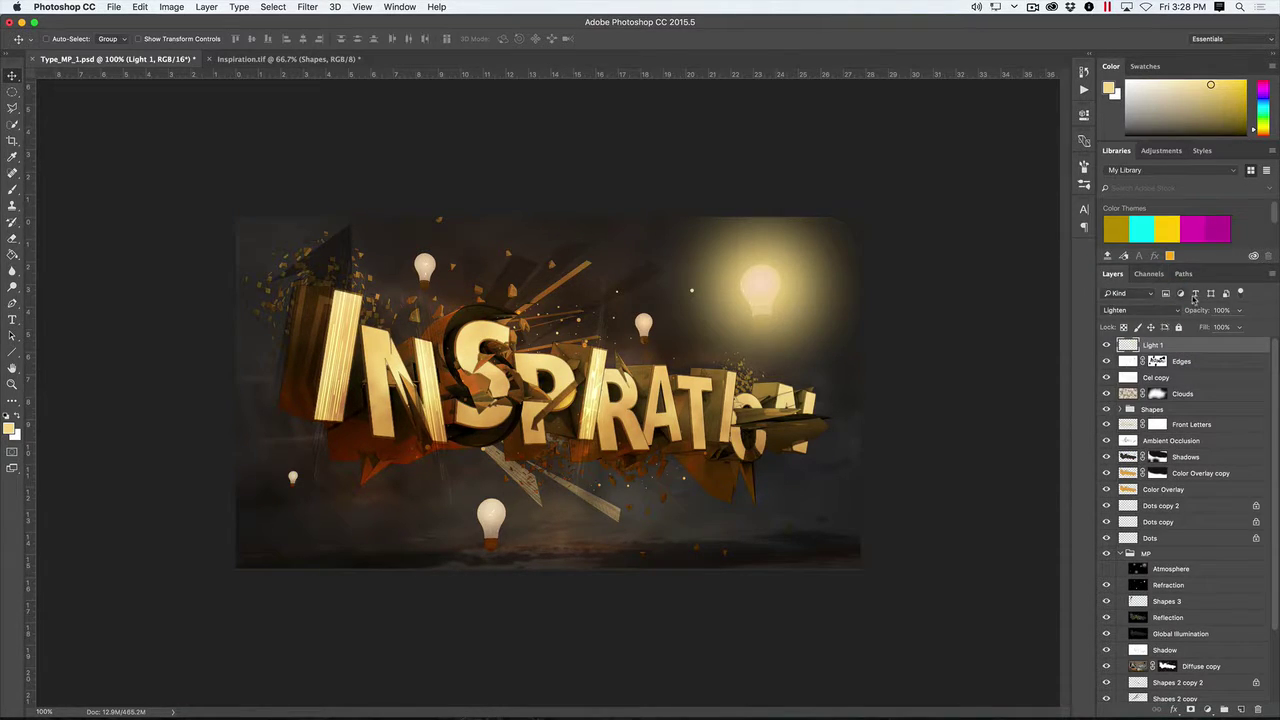
left_click_drag(1200, 311, 1150, 326)
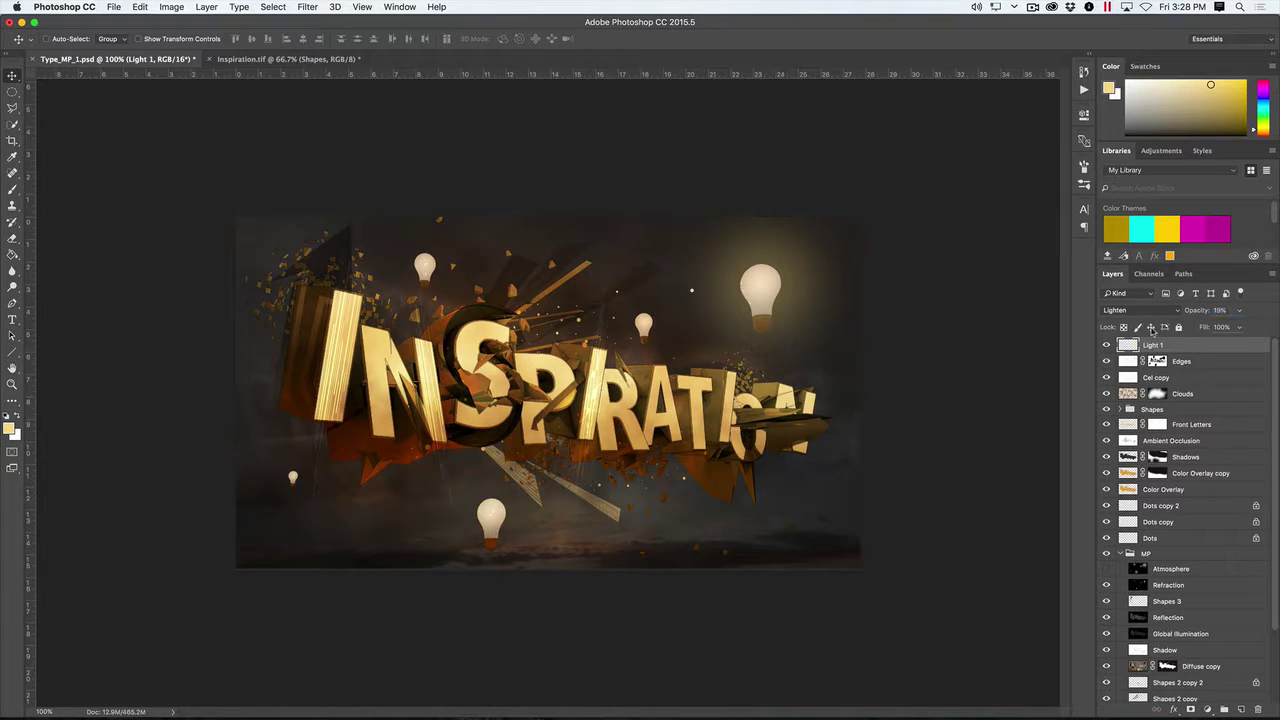
Compare the Light 1 glow with the original Atmosphere layer by toggling the visibility of both layers.
left_click(1106, 345)
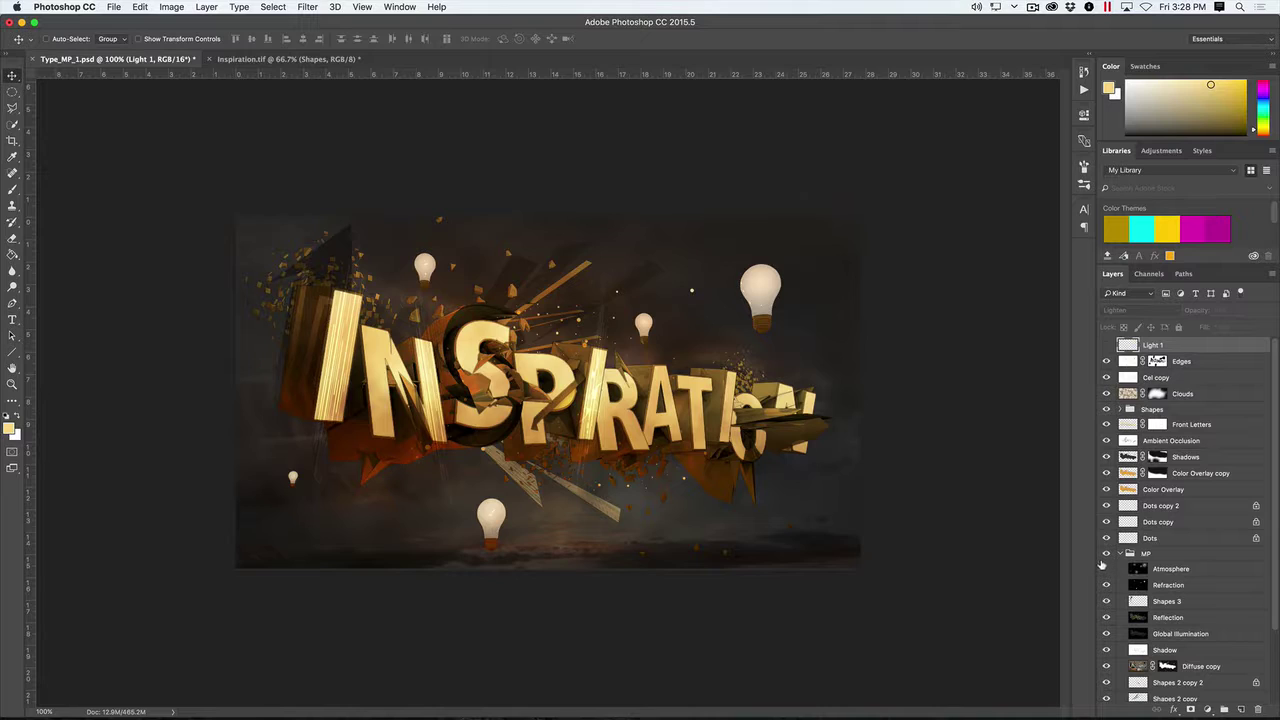
left_click(1105, 568)
left_click(1103, 567)
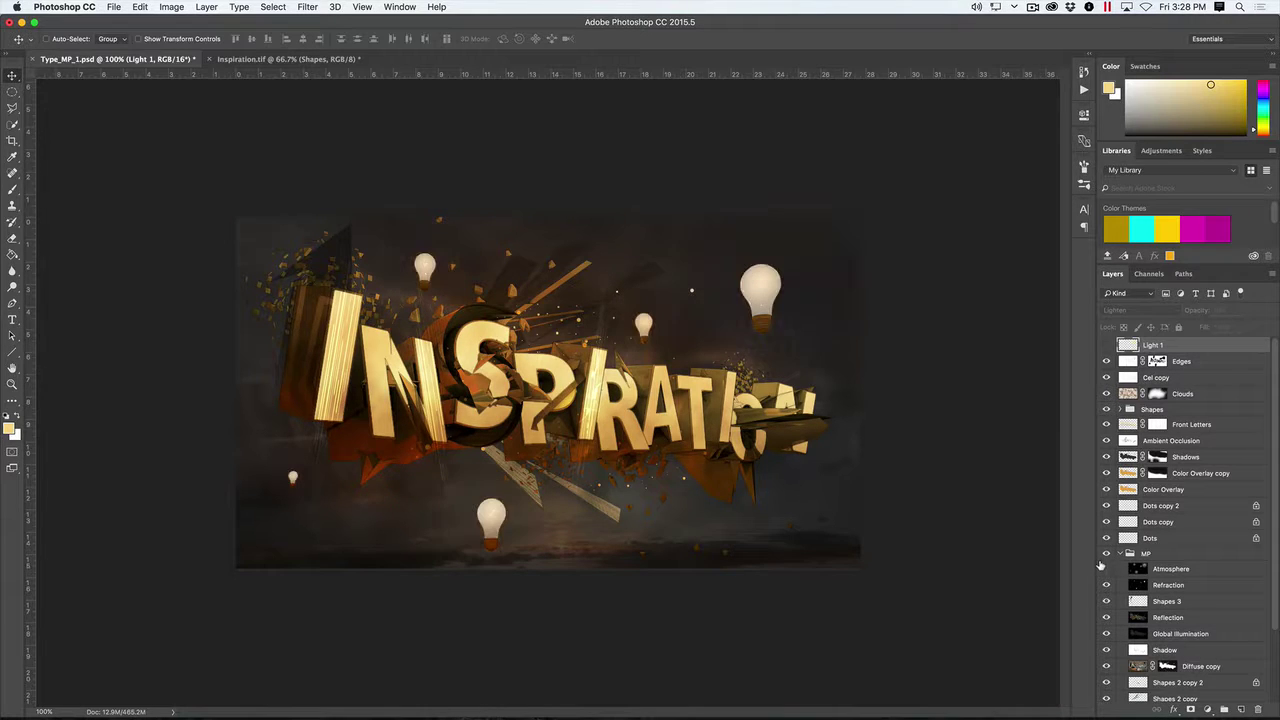
left_click(1106, 345)
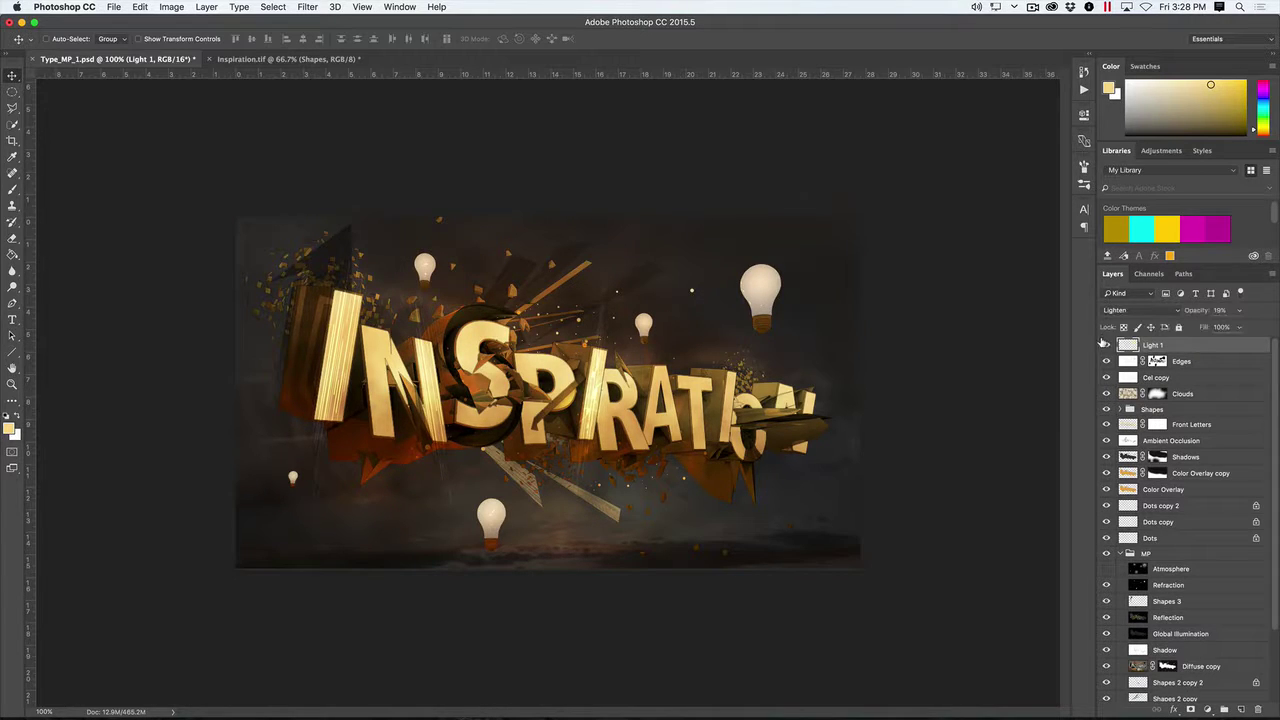
Try the Screen, Soft Light and Hard Light blend modes on the Light 1 layer, raising its opacity to 98%.
left_click(1178, 310)
left_click(1165, 320)
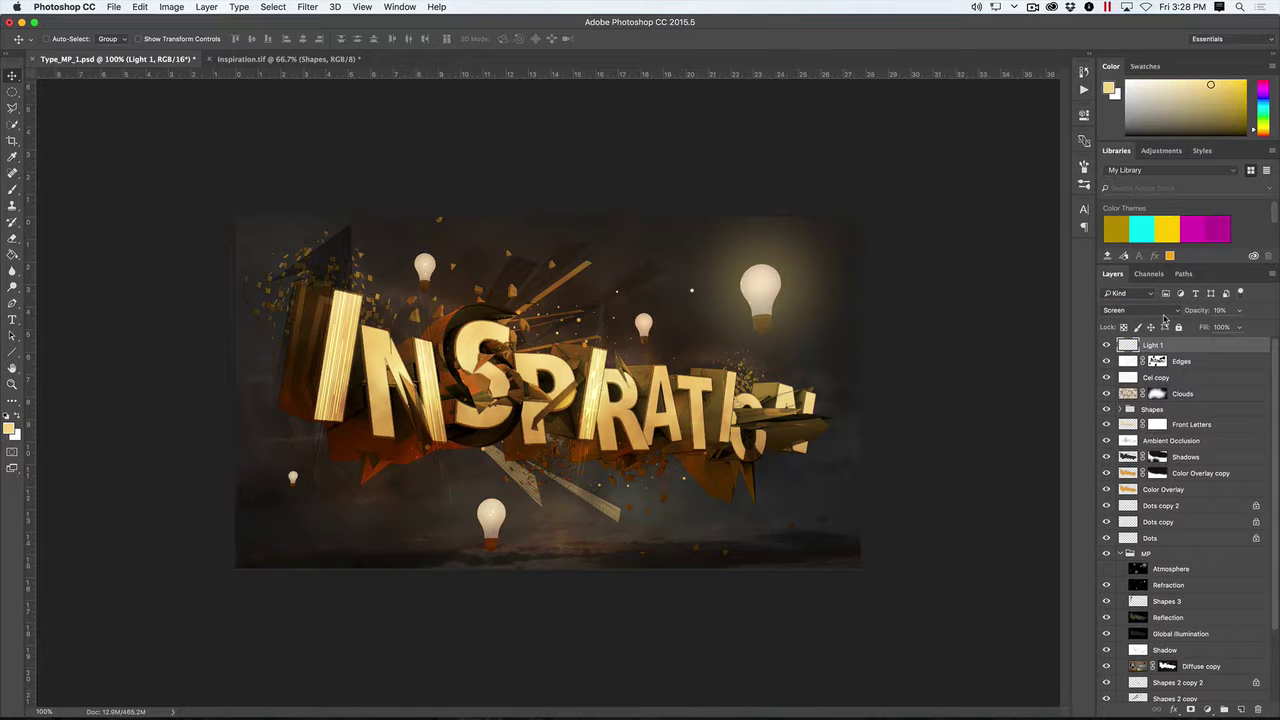
left_click(1176, 311)
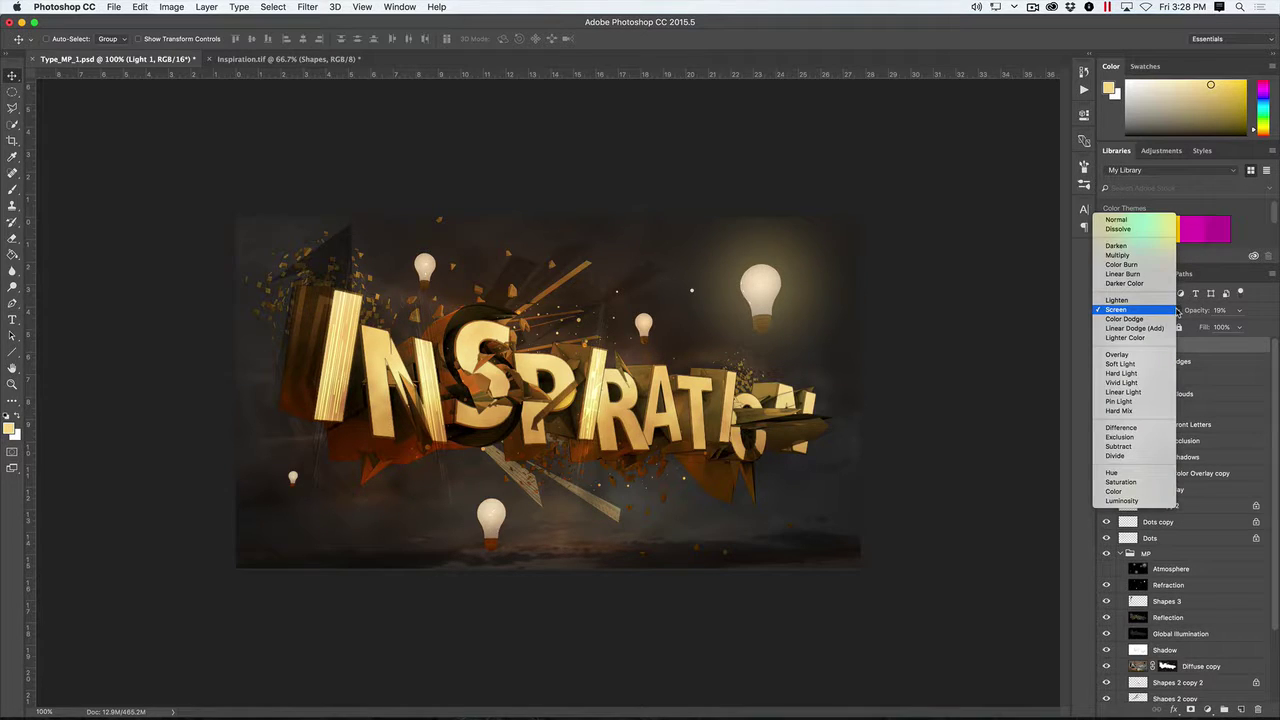
left_click(1133, 363)
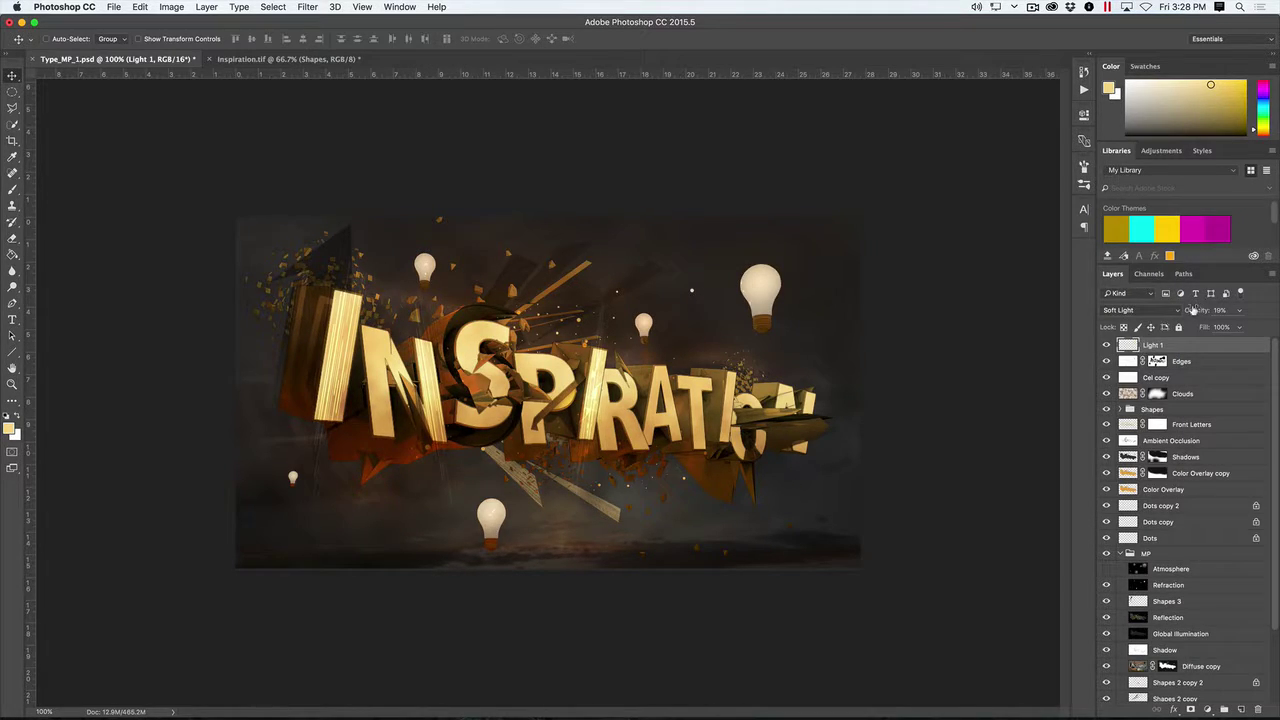
left_click_drag(1191, 310, 1253, 311)
type("98")
key("Return")
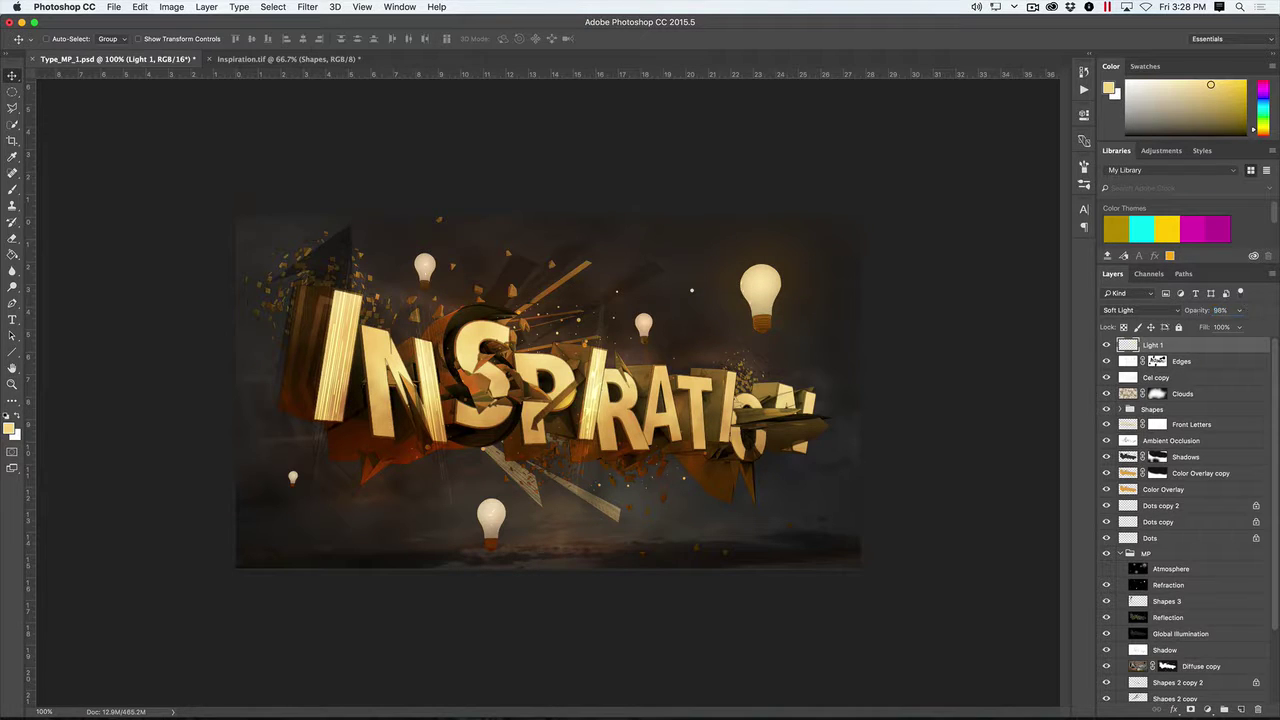
left_click(1175, 313)
left_click(1160, 322)
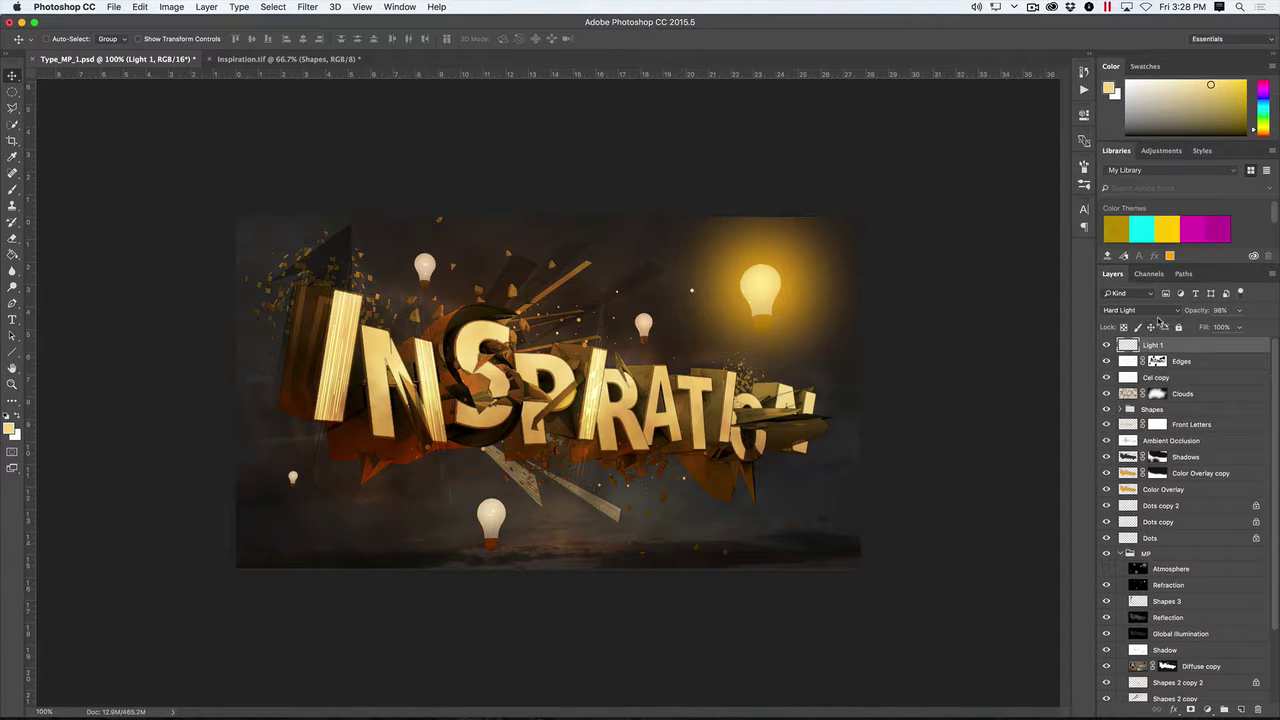
Return the Light 1 layer to the Lighten blend mode with 19% opacity.
left_click(1177, 310)
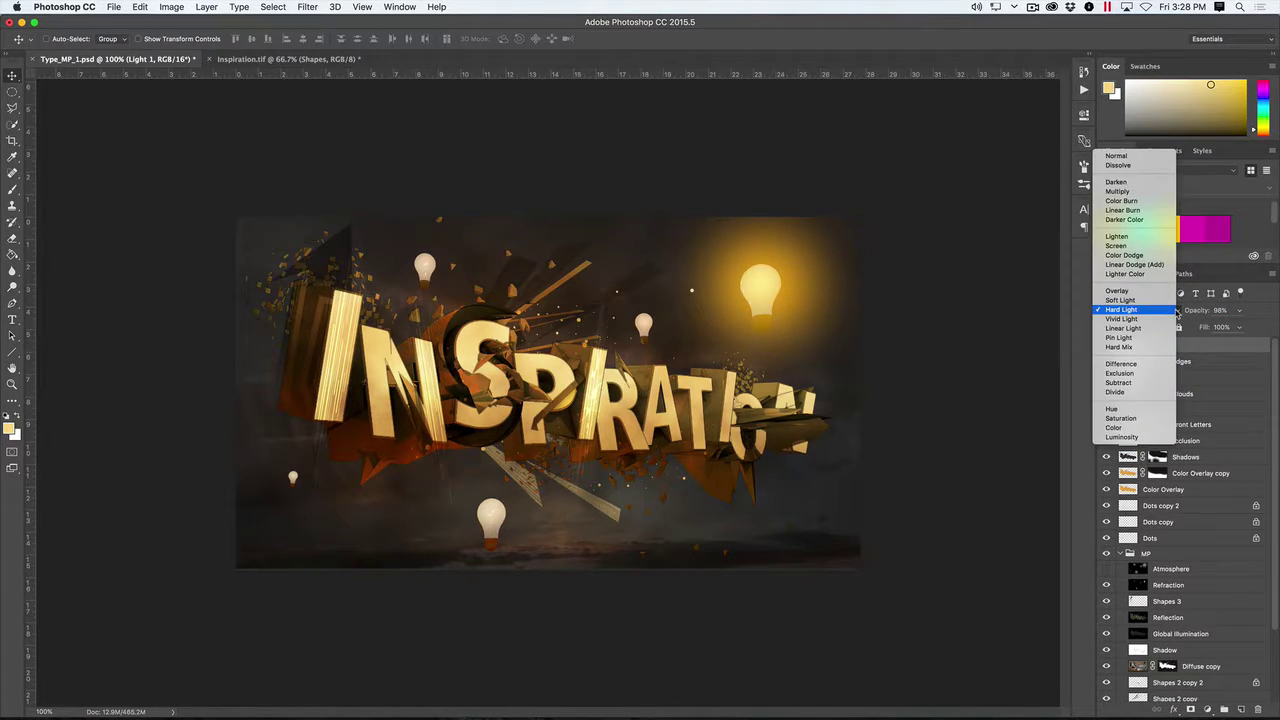
left_click(1137, 238)
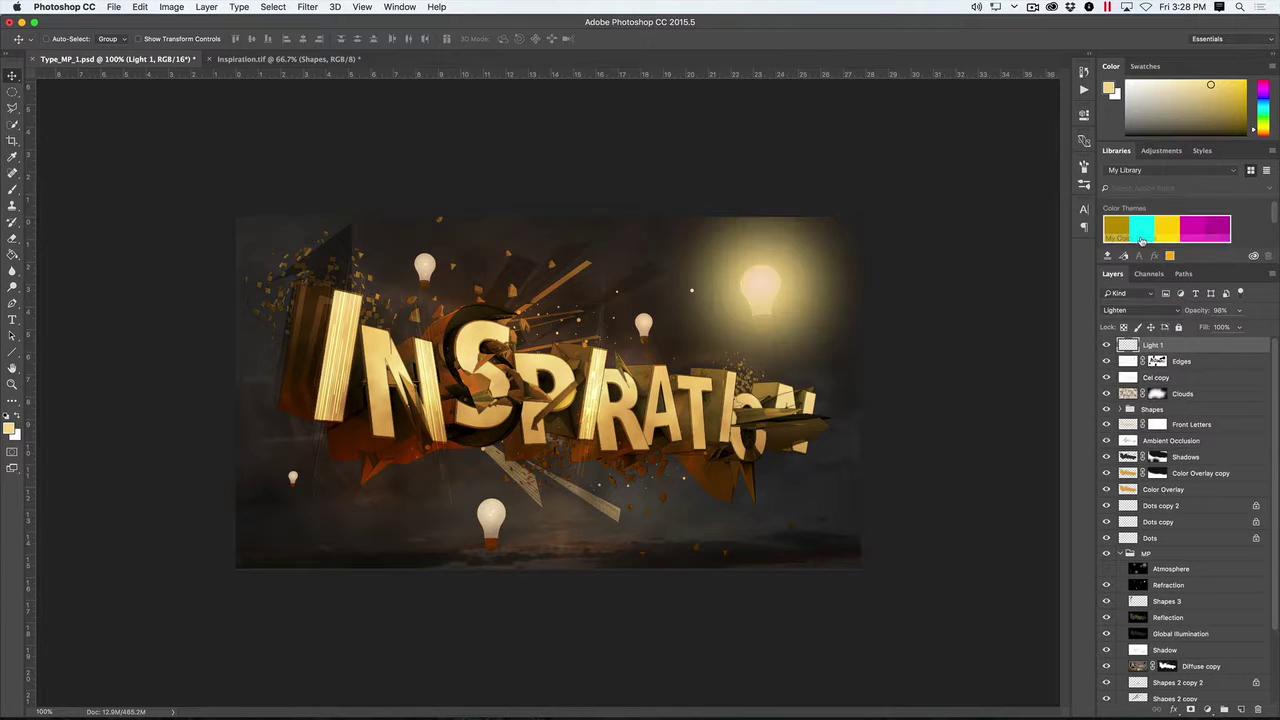
left_click_drag(1196, 310, 1140, 310)
Paint soft yellow glows over the four smaller light bulbs on the Light 1 layer, adjusting the brush size to suit each bulb.
key("b")
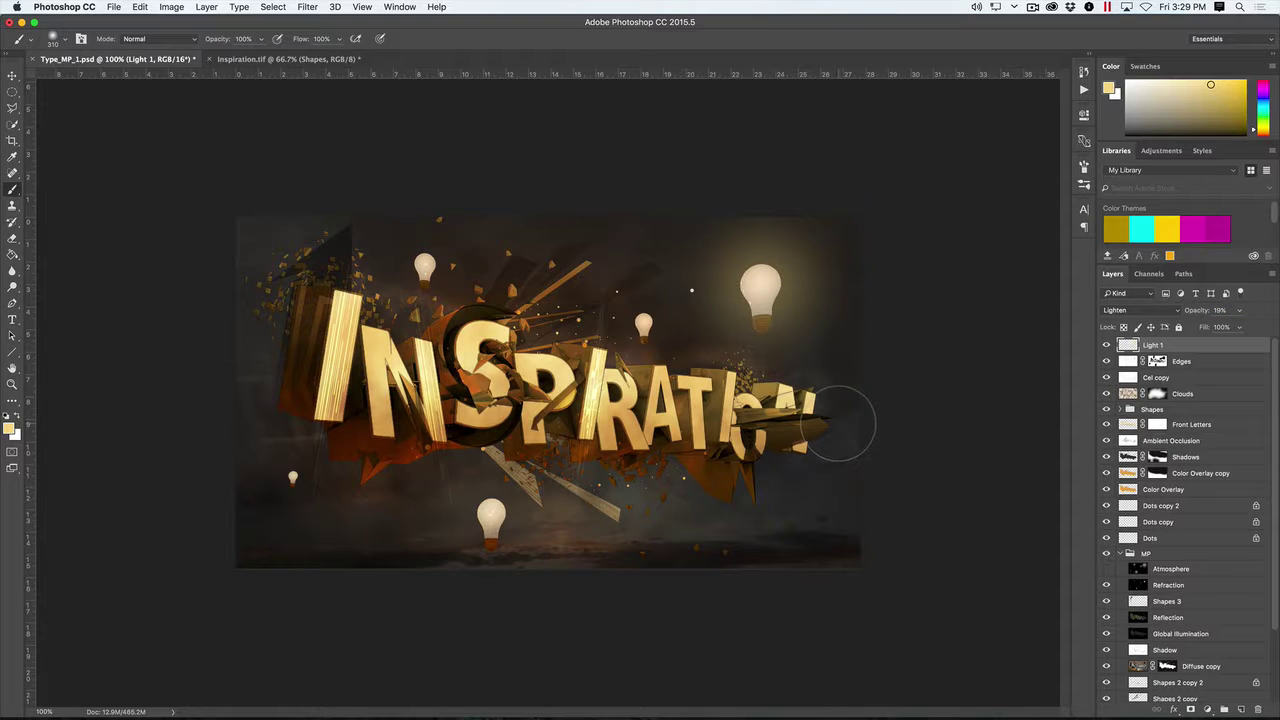
left_click_drag(628, 312, 590, 312)
left_click(642, 319)
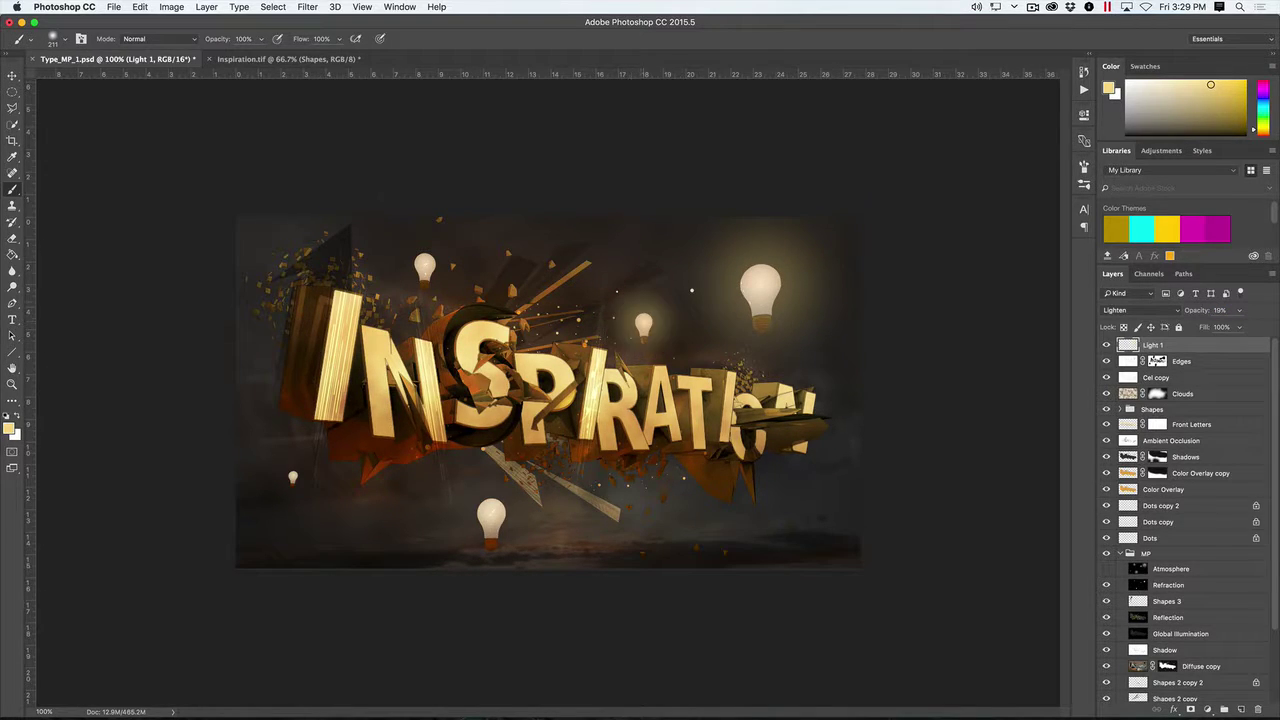
left_click(426, 260)
left_click_drag(492, 512, 520, 512)
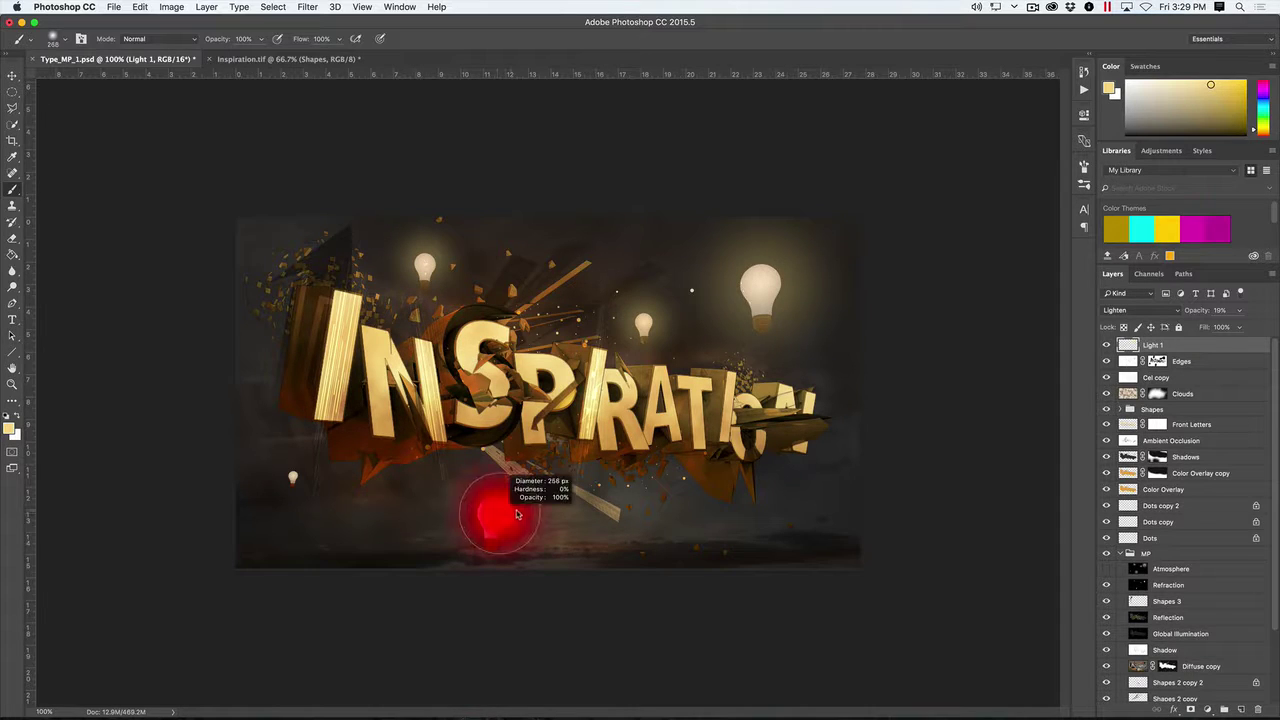
left_click(491, 512)
left_click_drag(297, 462, 283, 472)
left_click(292, 477)
key("super+z")
left_click(292, 476)
Add a Curves adjustment layer above the Light 1 layer.
key("super+minus")
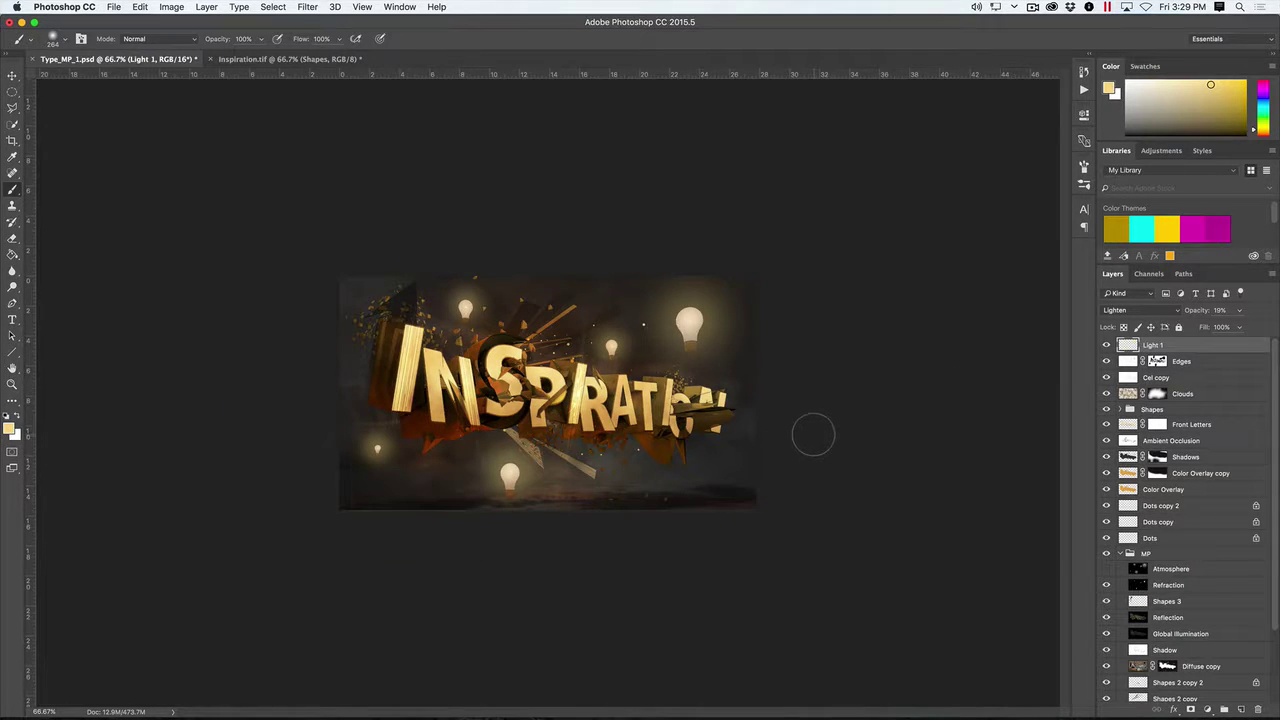
key("v")
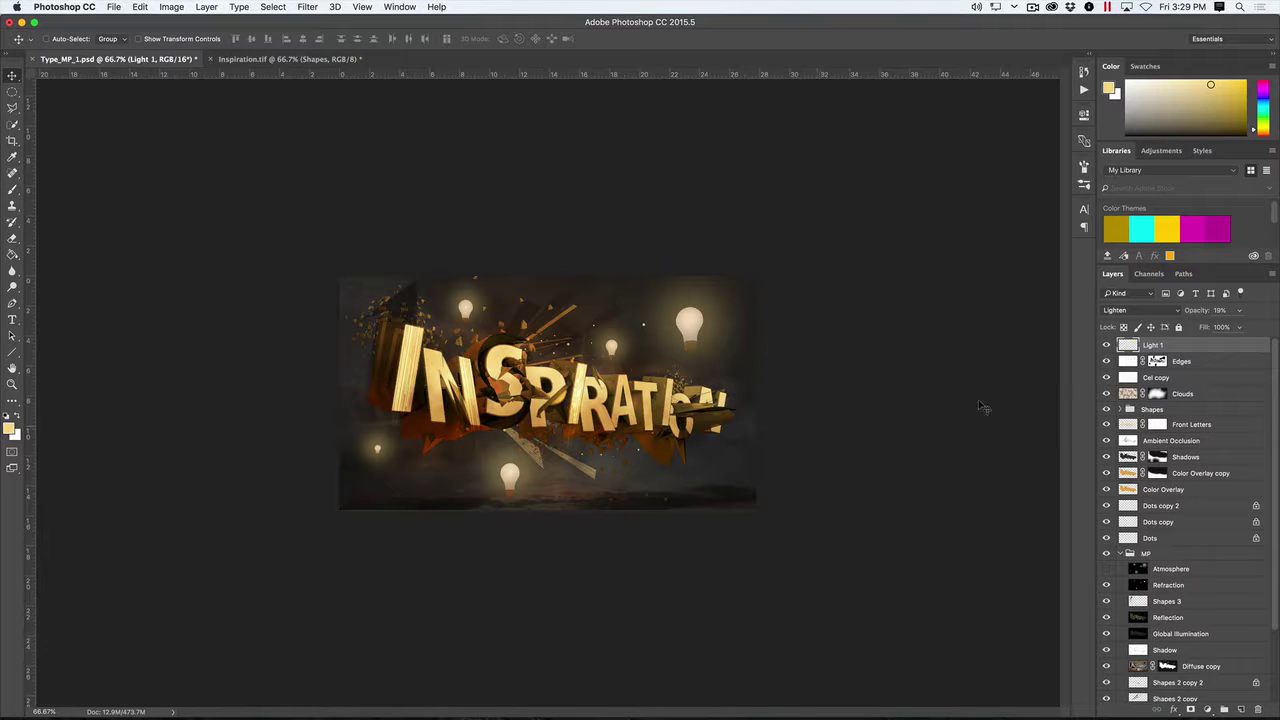
left_click(1207, 709)
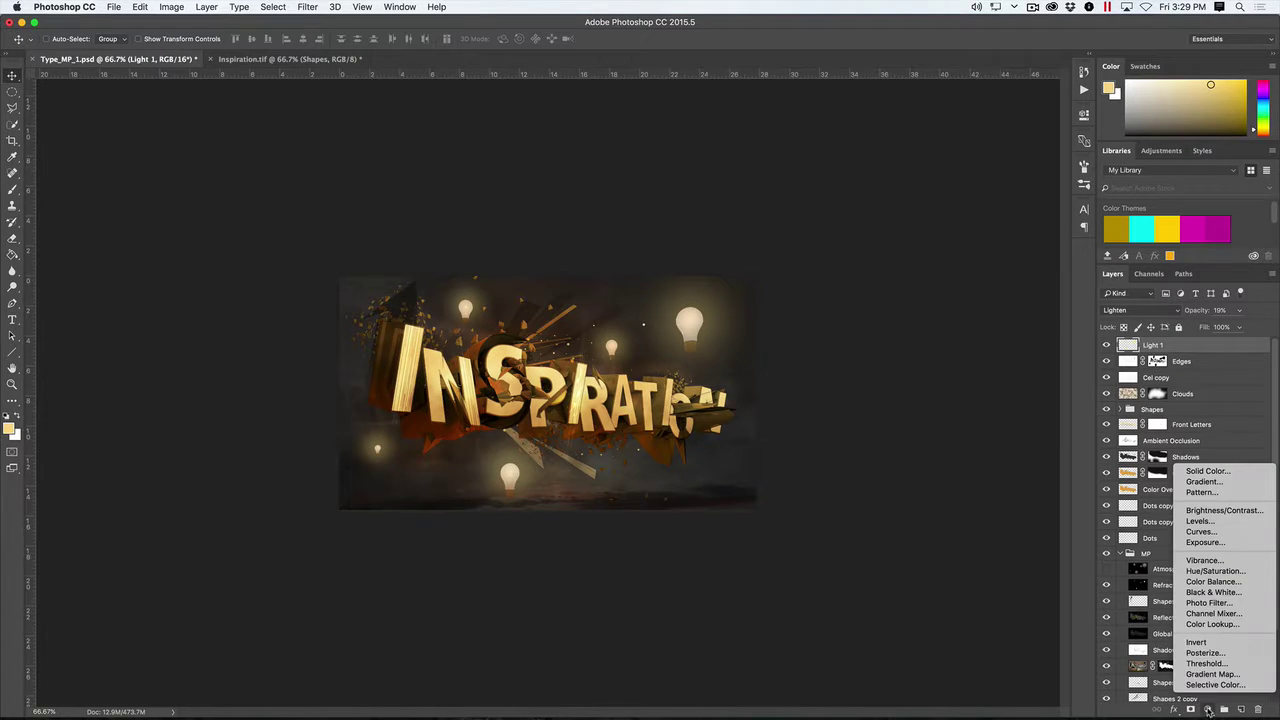
left_click(1201, 531)
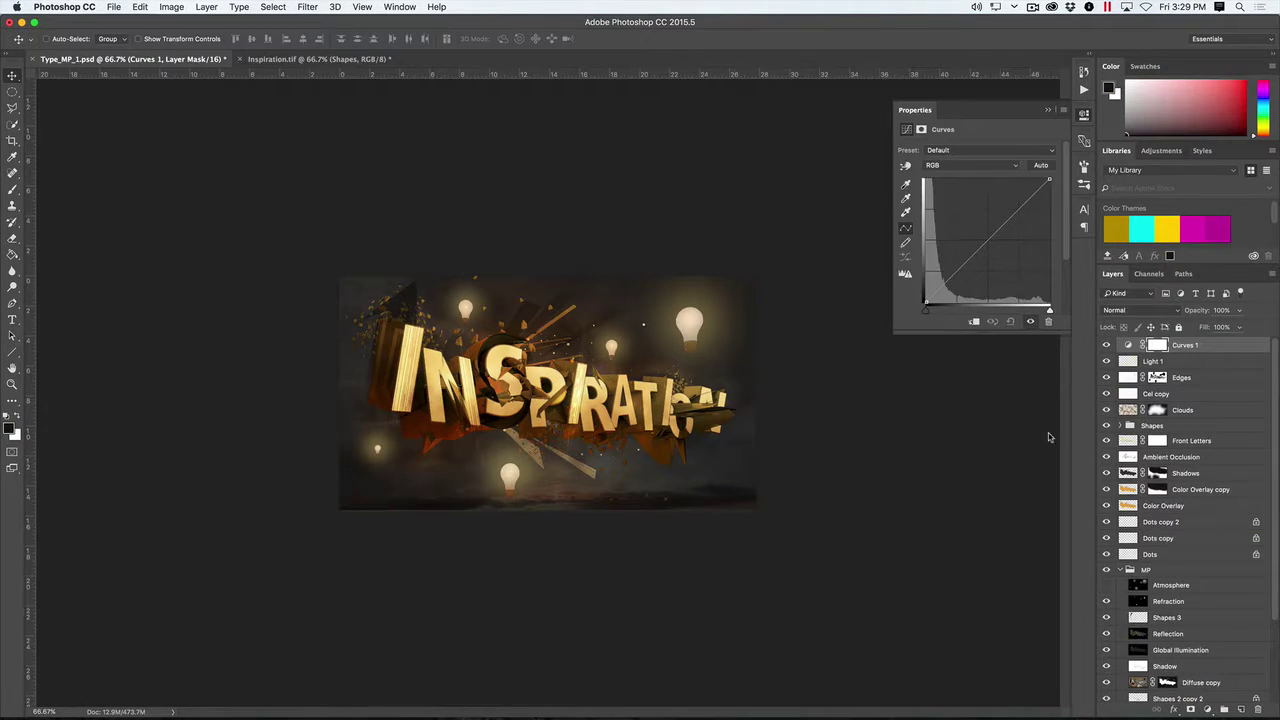
Raise the midtones of the Red curve slightly and compare the image with the Curves 1 layer hidden and shown.
left_click(1016, 170)
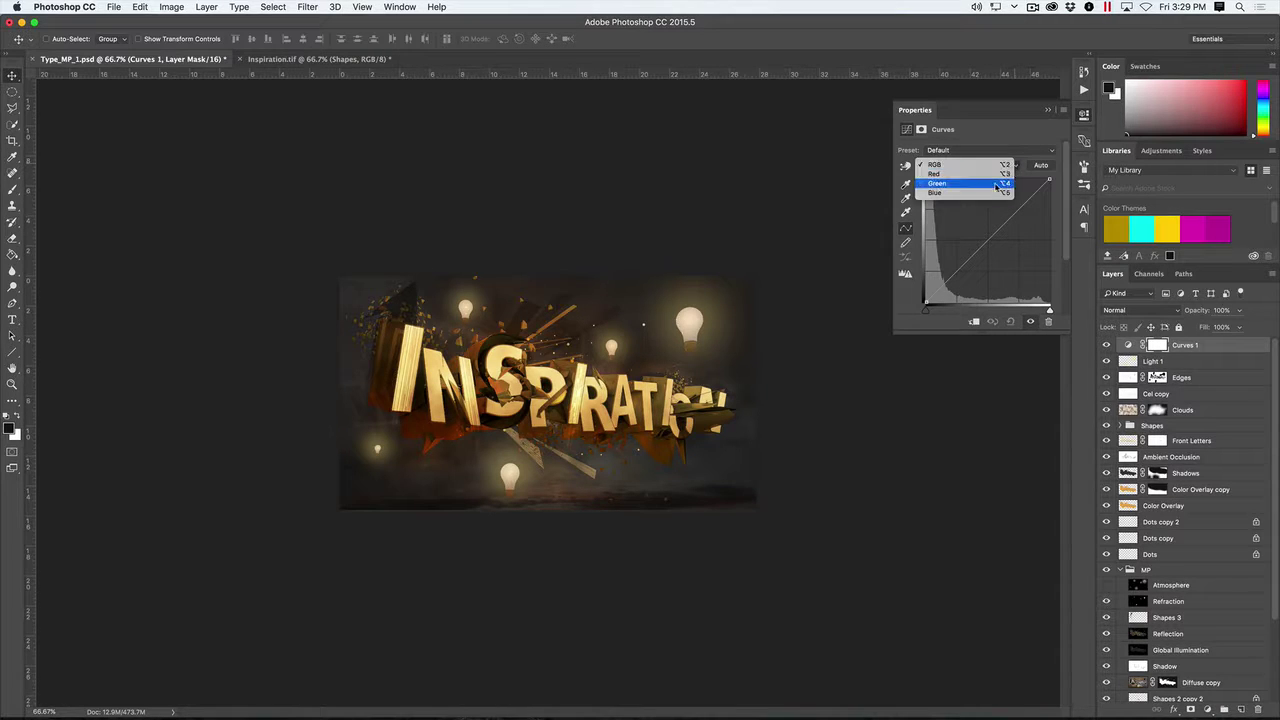
left_click(984, 174)
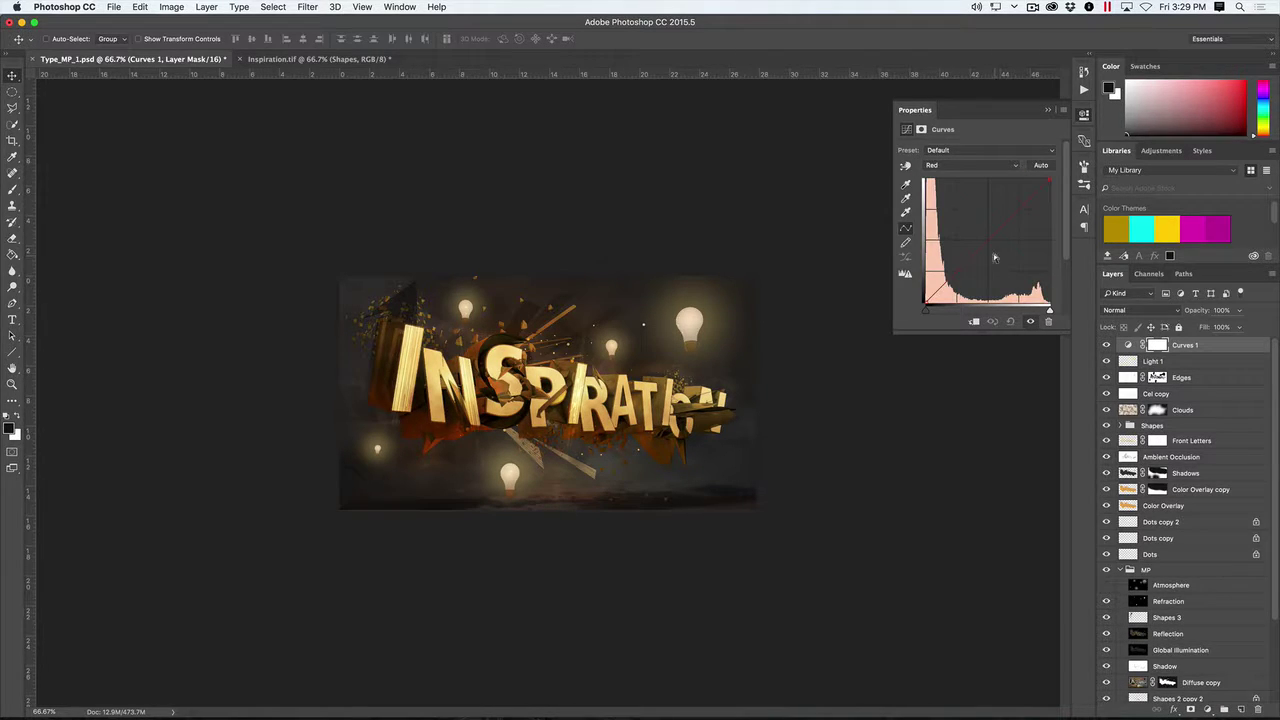
left_click(990, 248)
left_click_drag(987, 243, 978, 232)
key("super+1")
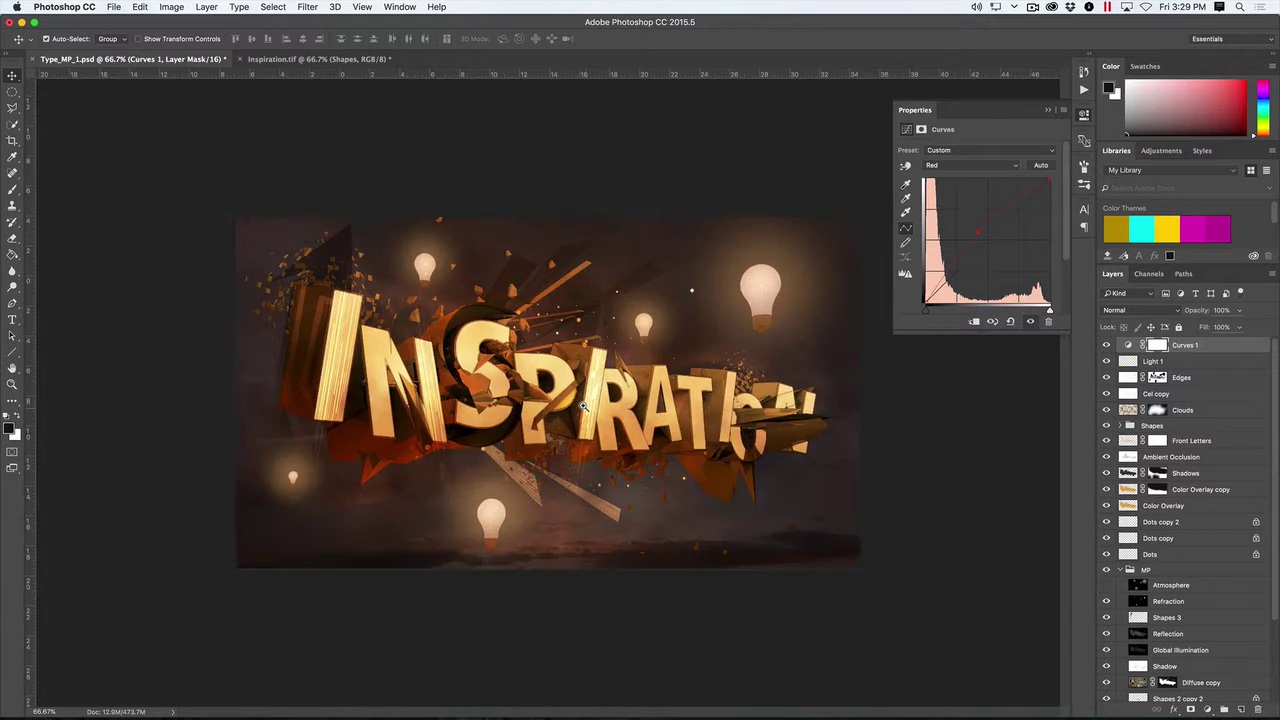
left_click(1105, 344)
left_click(1105, 344)
left_click(1105, 344)
left_click(1105, 344)
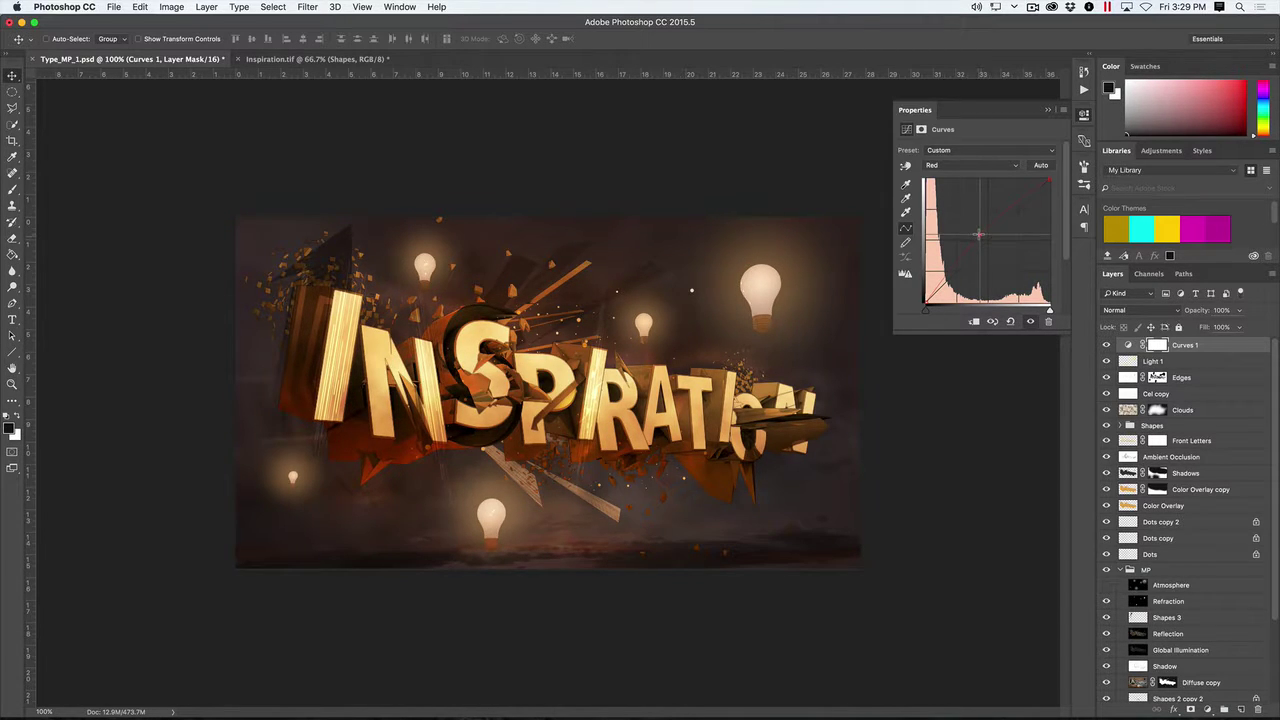
Lift the shadow end of the Blue curve slightly, toggling the Curves 1 layer to compare the tint.
left_click(1015, 165)
left_click(1000, 184)
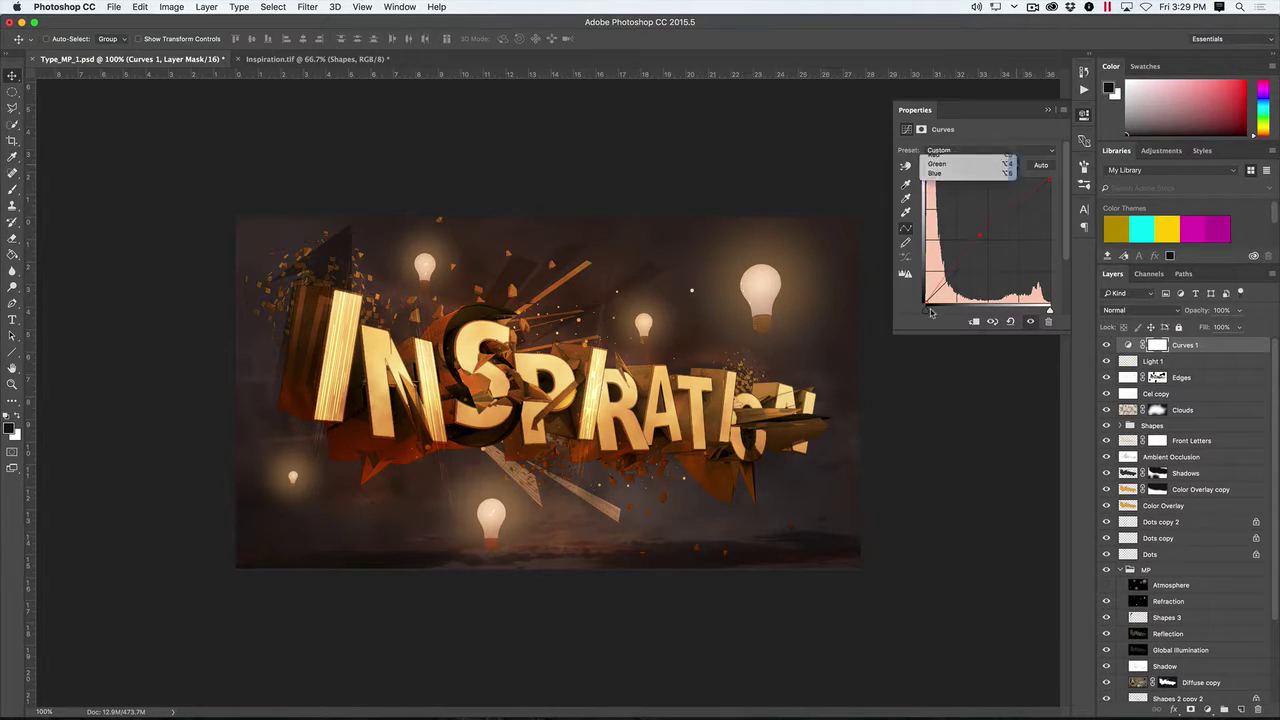
left_click_drag(926, 301, 925, 298)
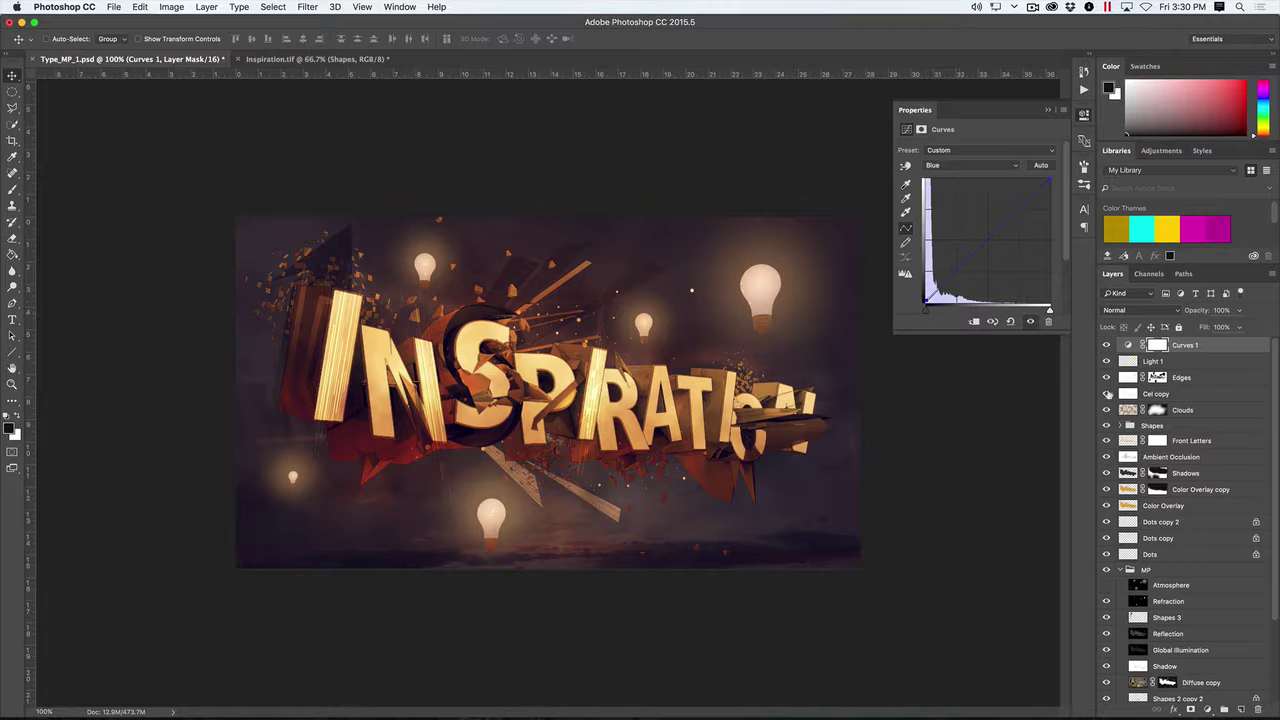
left_click(1106, 345)
left_click(1106, 345)
left_click_drag(925, 297, 920, 296)
Lower the midtone point of the Red curve a little to soften the red cast.
left_click(1016, 166)
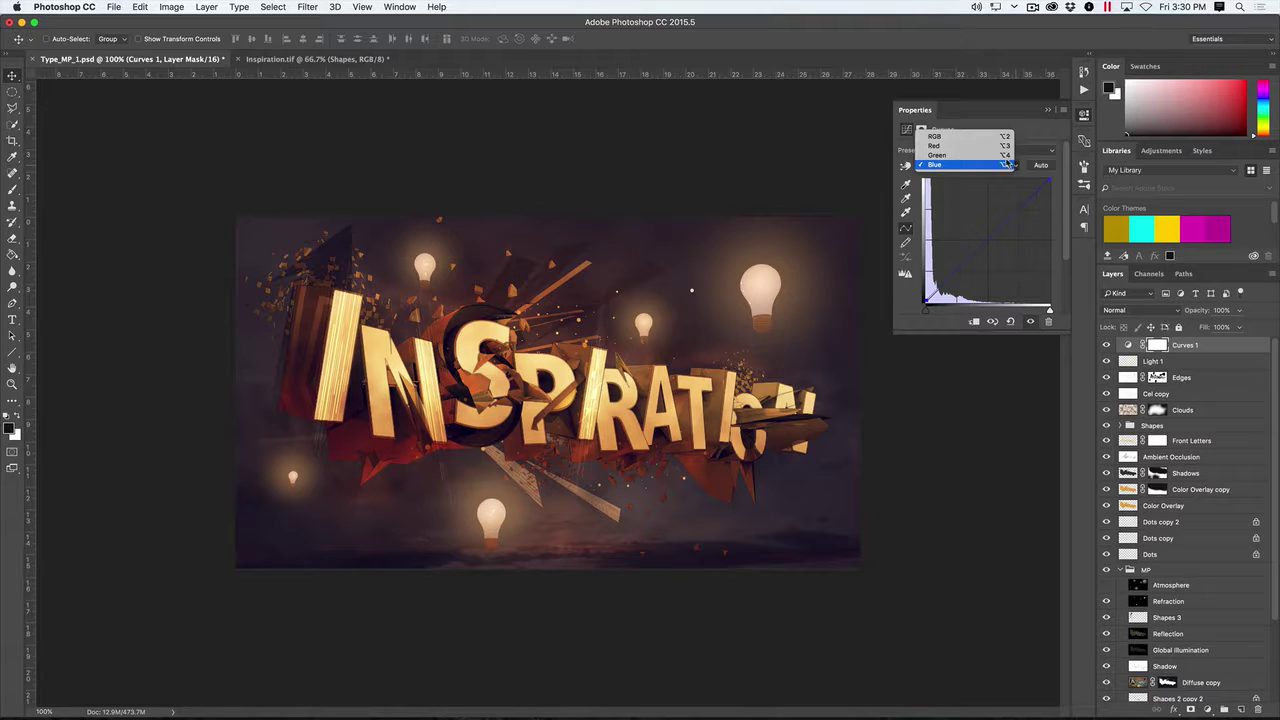
left_click(1000, 141)
left_click(979, 235)
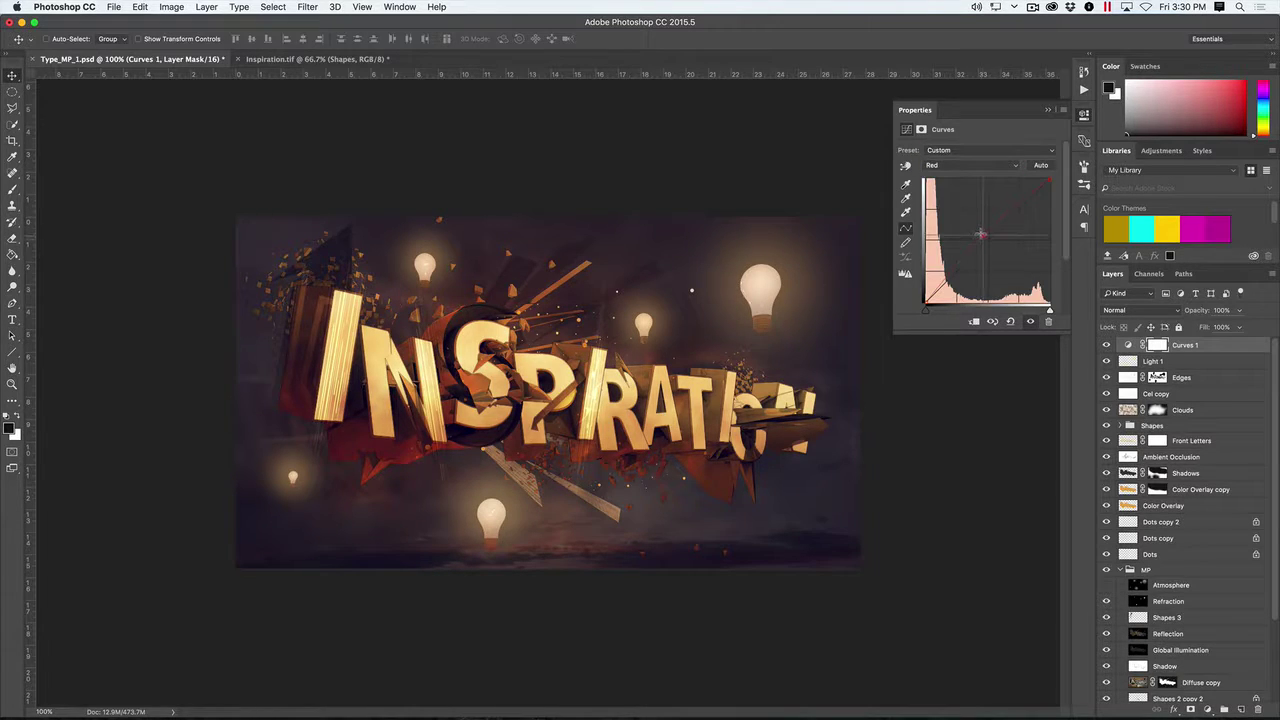
left_click(1047, 148)
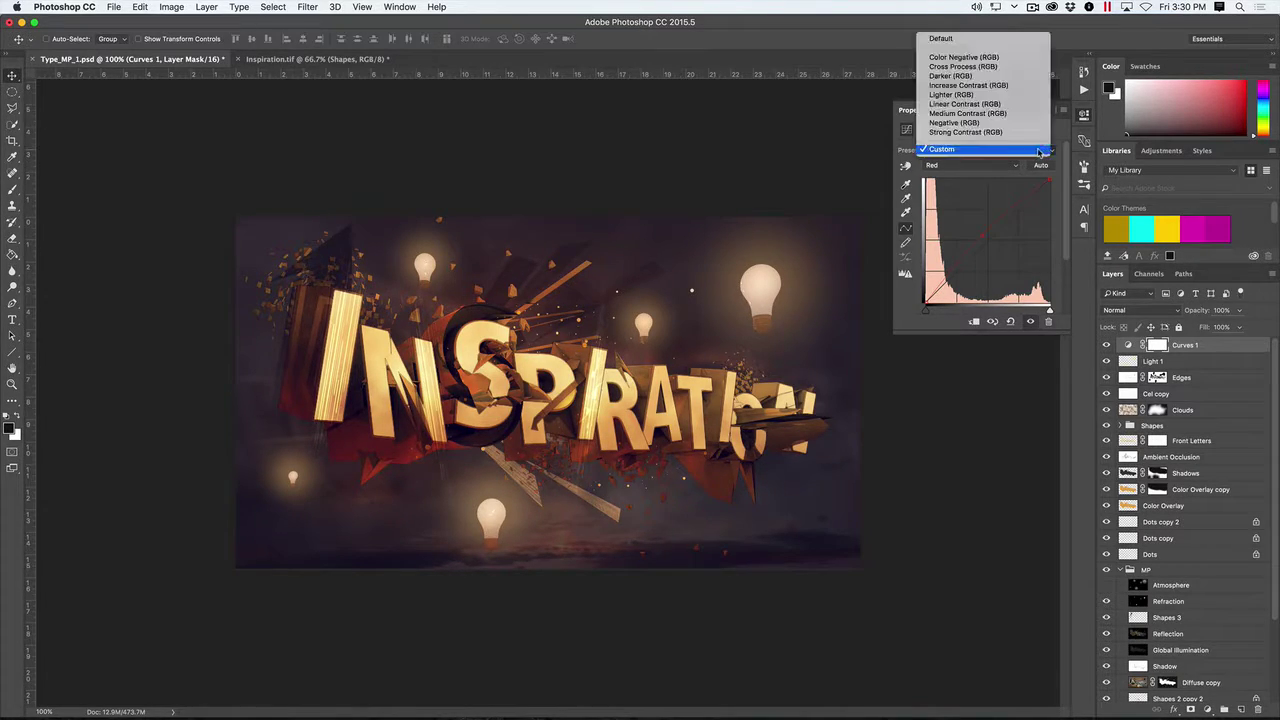
left_click(1007, 170)
left_click(1015, 168)
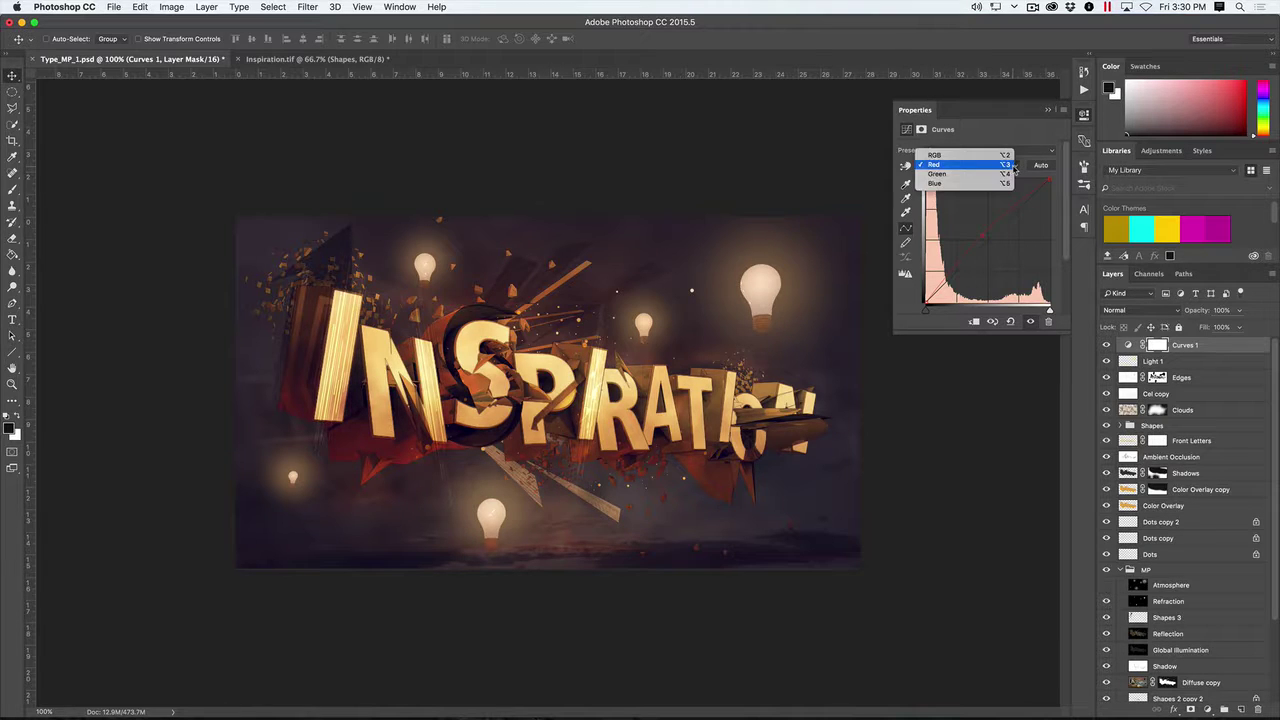
left_click(999, 163)
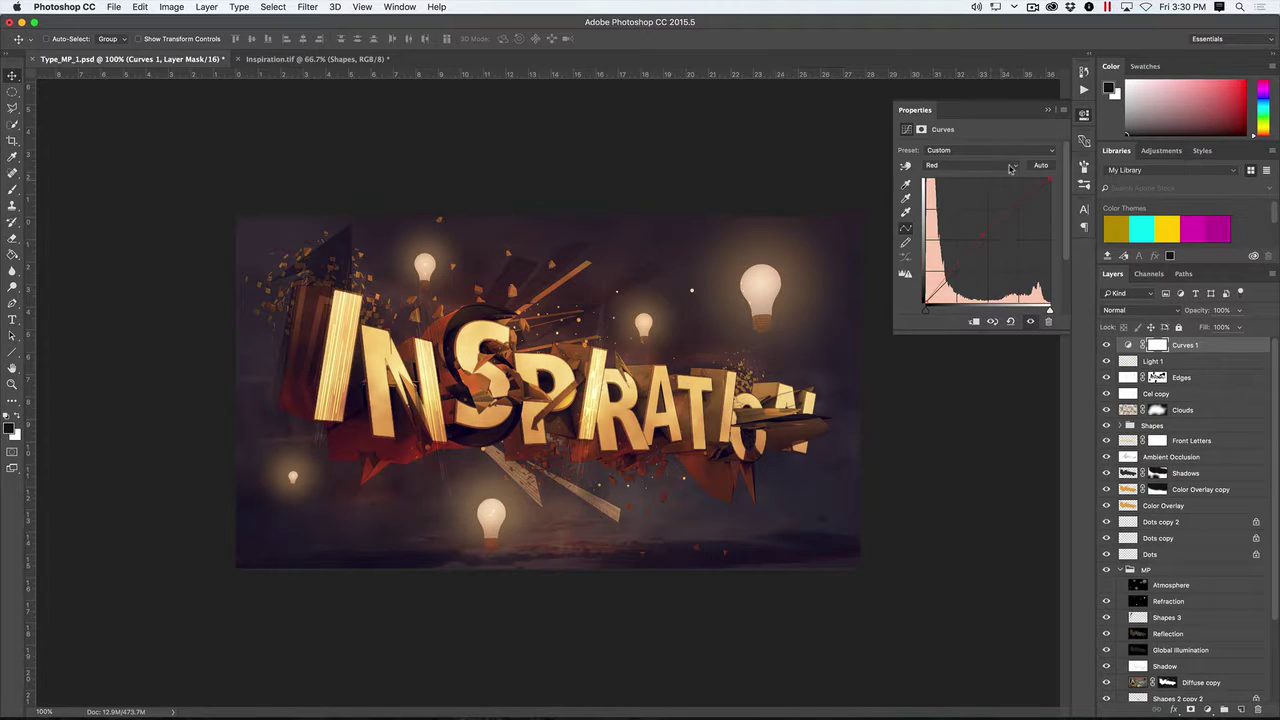
Darken the composite RGB curve by slightly lowering its midpoint and highlight end, fine-tune the shadow end and collapse the Curves properties.
left_click(1015, 168)
left_click(1000, 156)
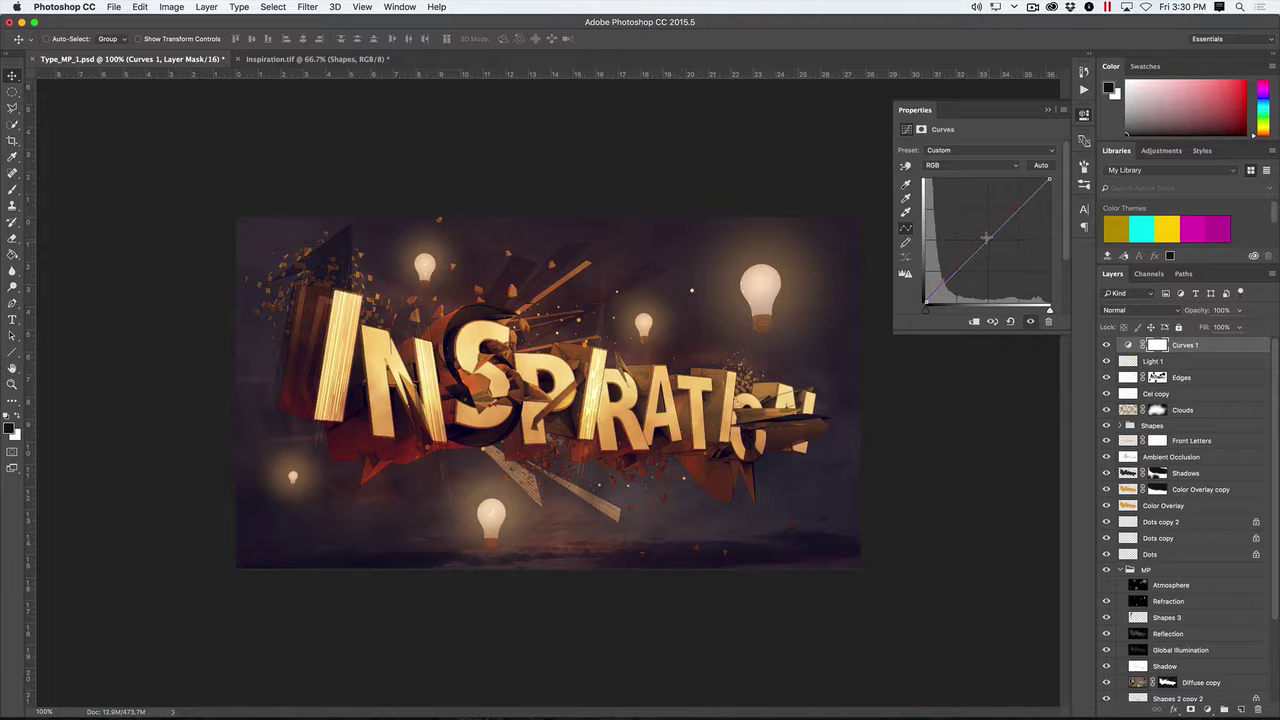
left_click_drag(990, 237, 991, 245)
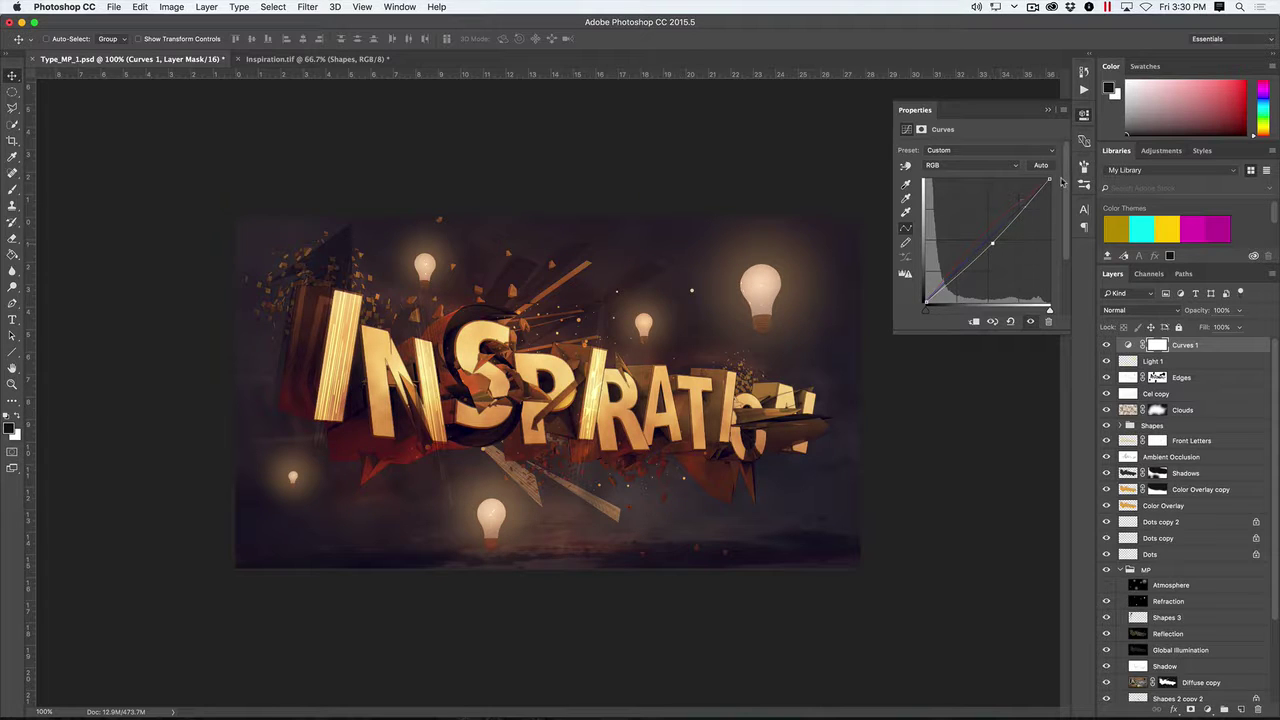
mouse_move(1049, 177)
left_mouse_down()
mouse_move(1038, 179)
mouse_move(1049, 182)
left_mouse_up()
mouse_move(926, 300)
left_mouse_down()
mouse_move(940, 299)
mouse_move(926, 301)
left_mouse_up()
left_click(1050, 110)
Examine the color-graded lettering composition at smaller and larger magnifications.
key("super+minus")
key("super+minus")
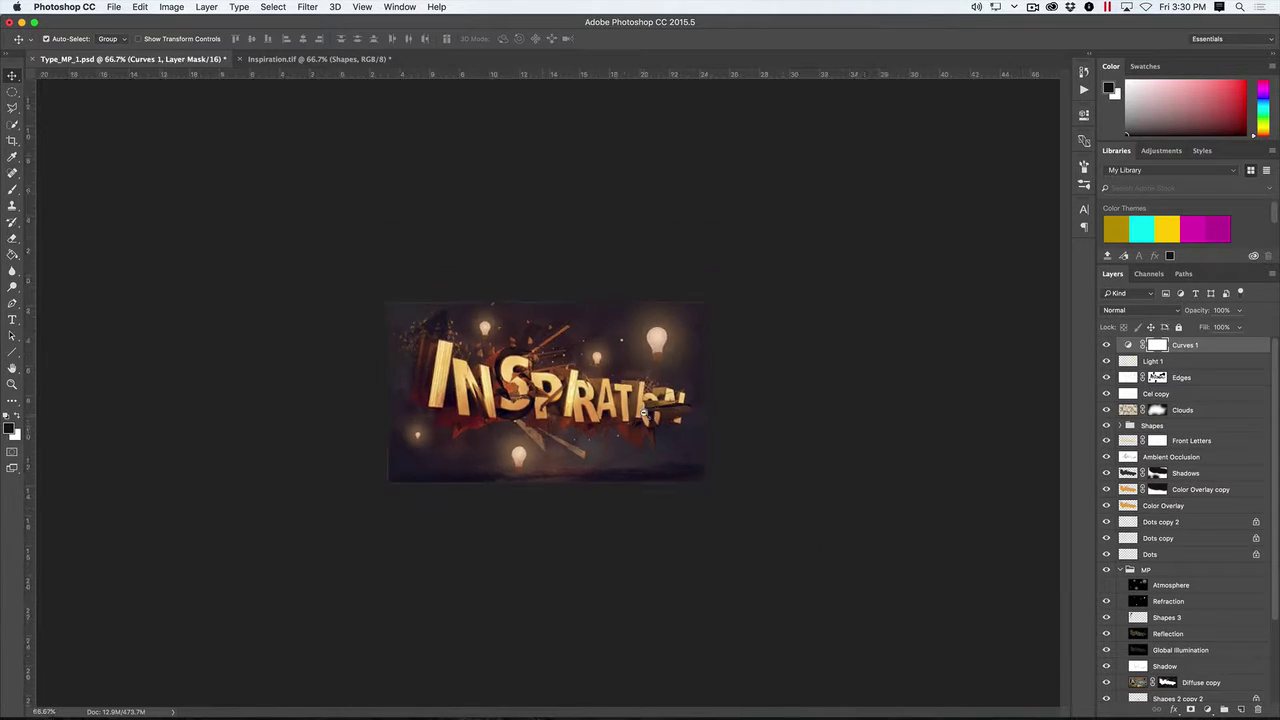
key("super+plus")
key("super+plus")
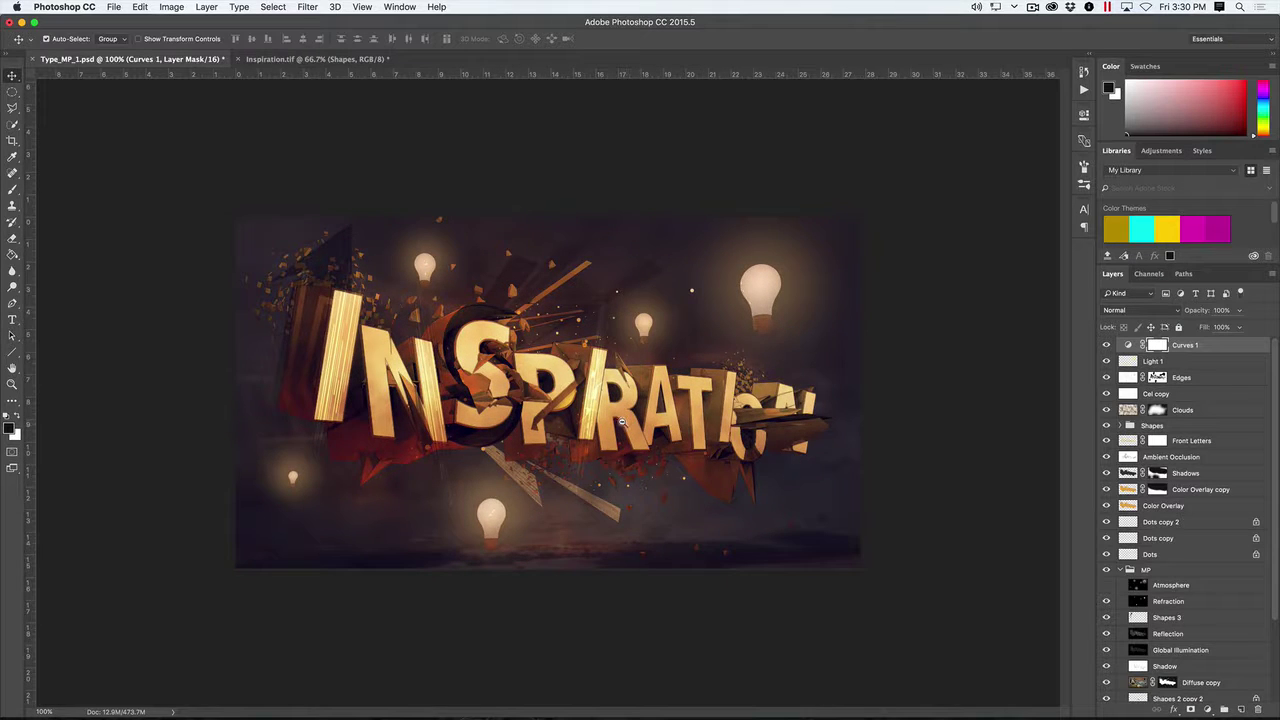
scroll(632, 415, "up", 3)
scroll(632, 415, "down", 5)
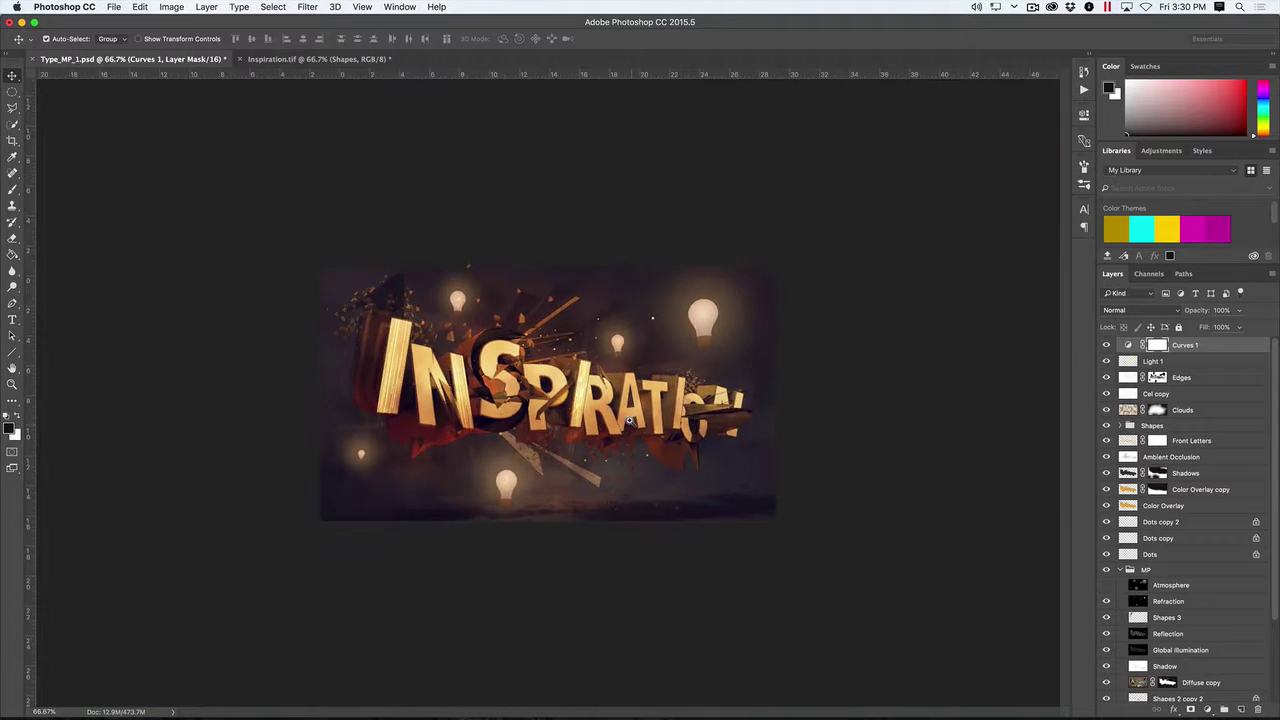
scroll(635, 416, "up", 2)
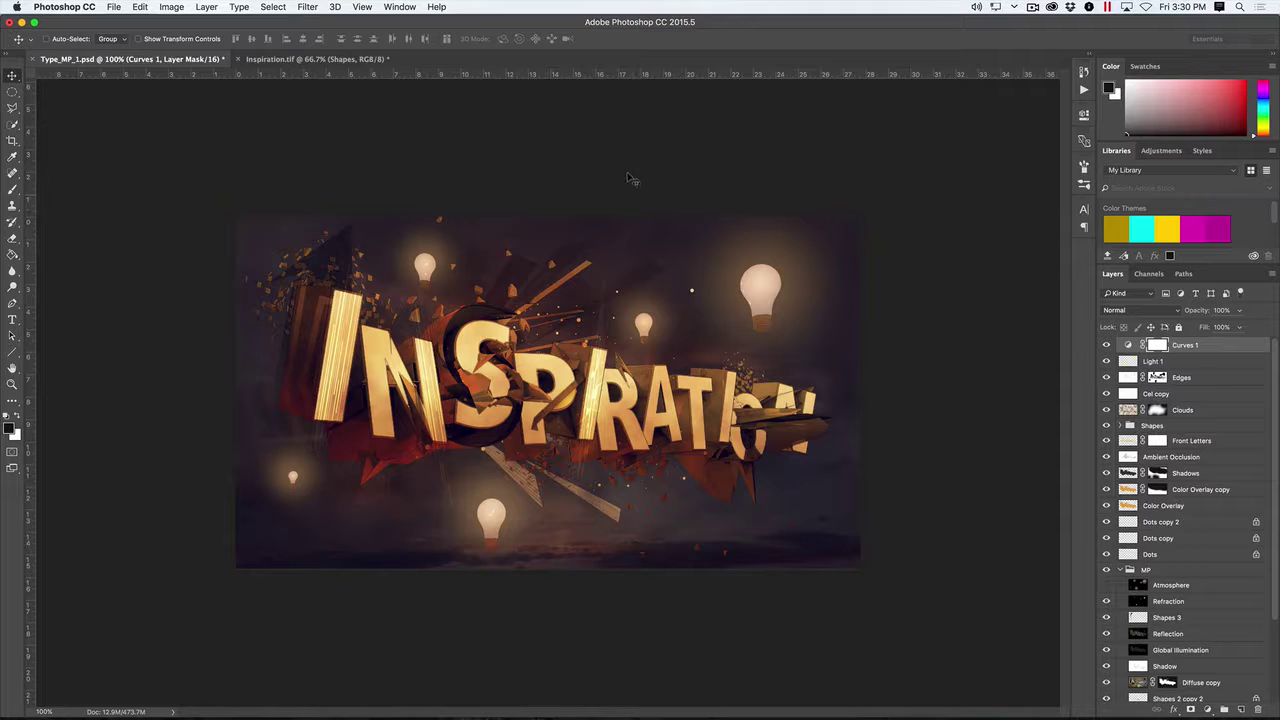
Duplicate the document as Type_MP_1 copy and flatten the duplicate into a single Background layer.
left_click(175, 7)
left_click(203, 180)
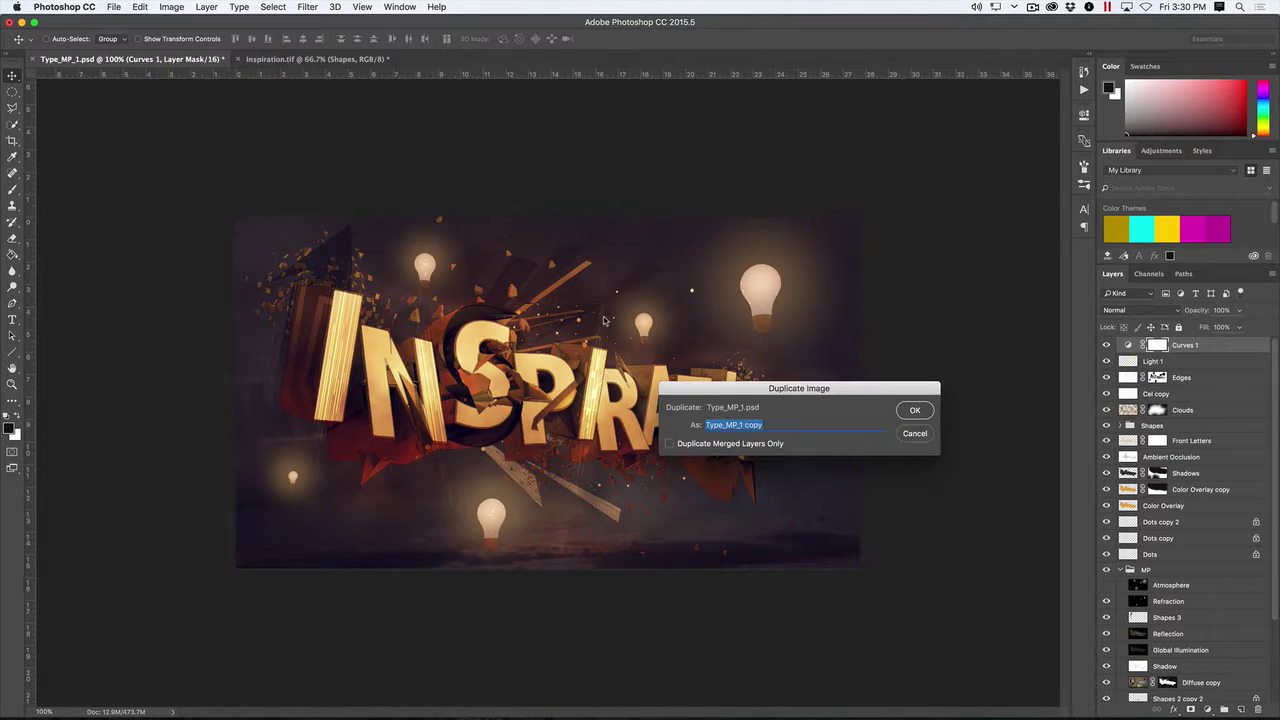
left_click(915, 411)
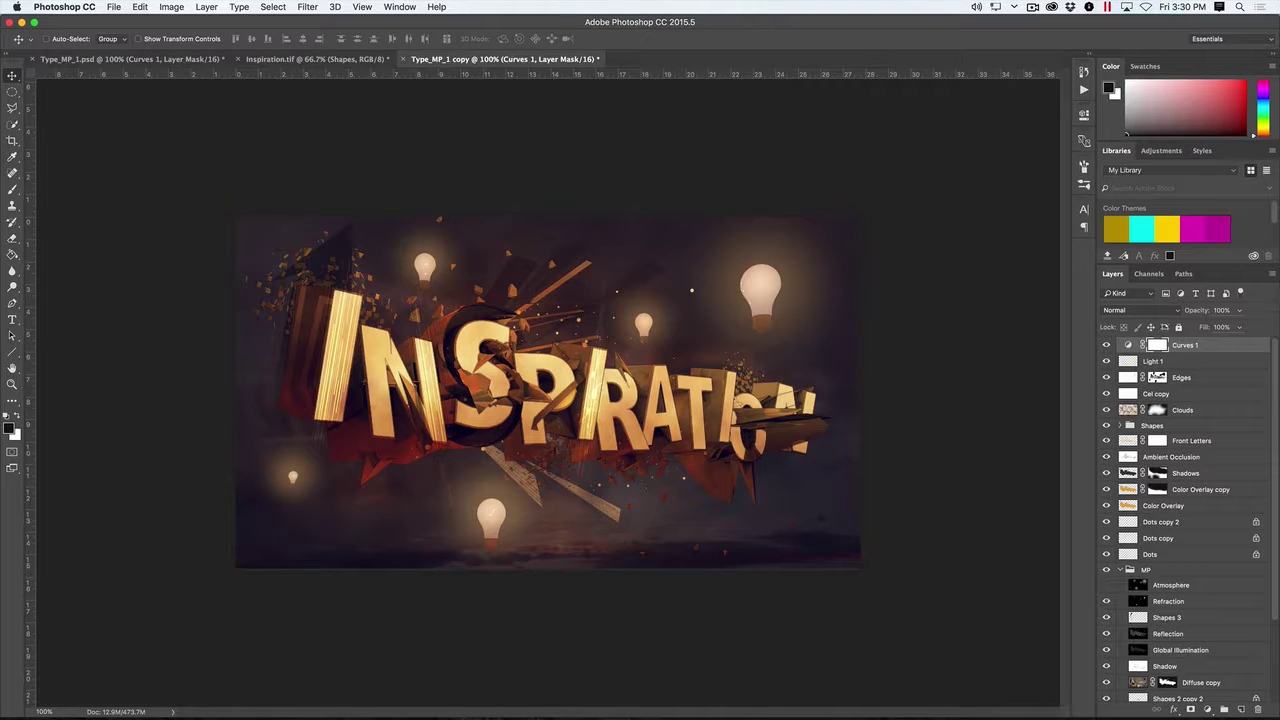
left_click(1269, 277)
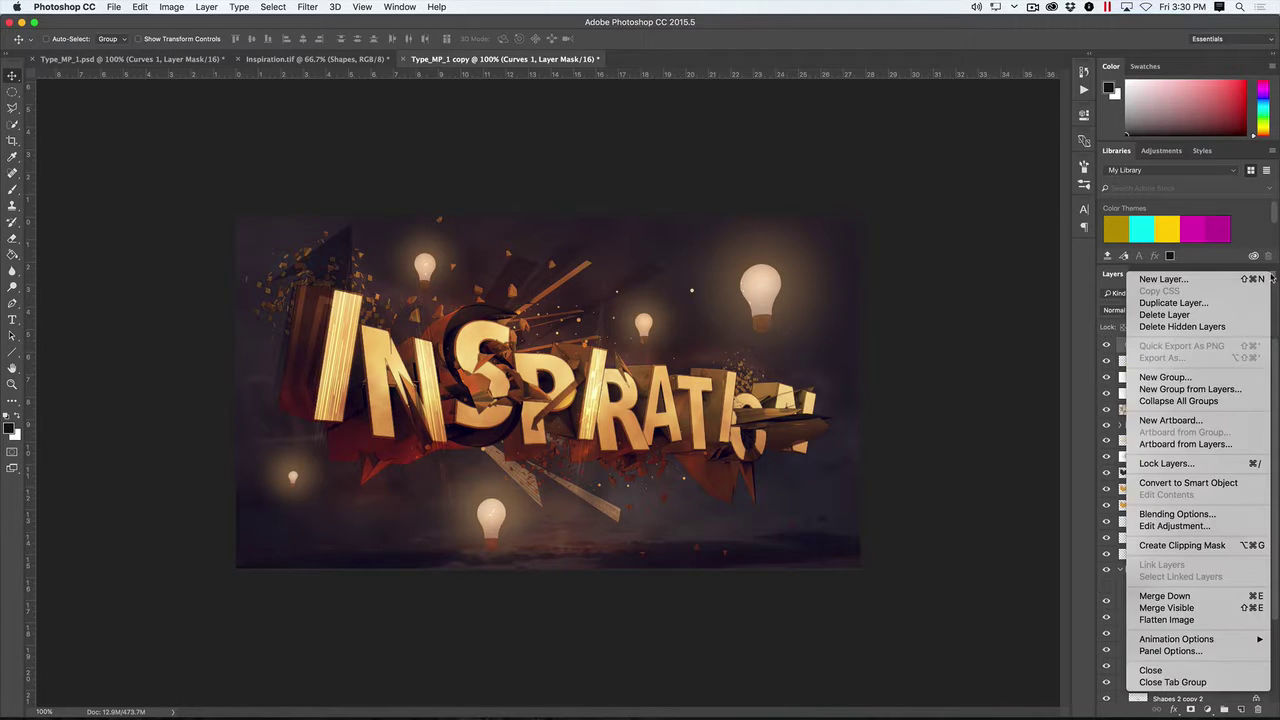
left_click(1166, 619)
left_click(734, 244)
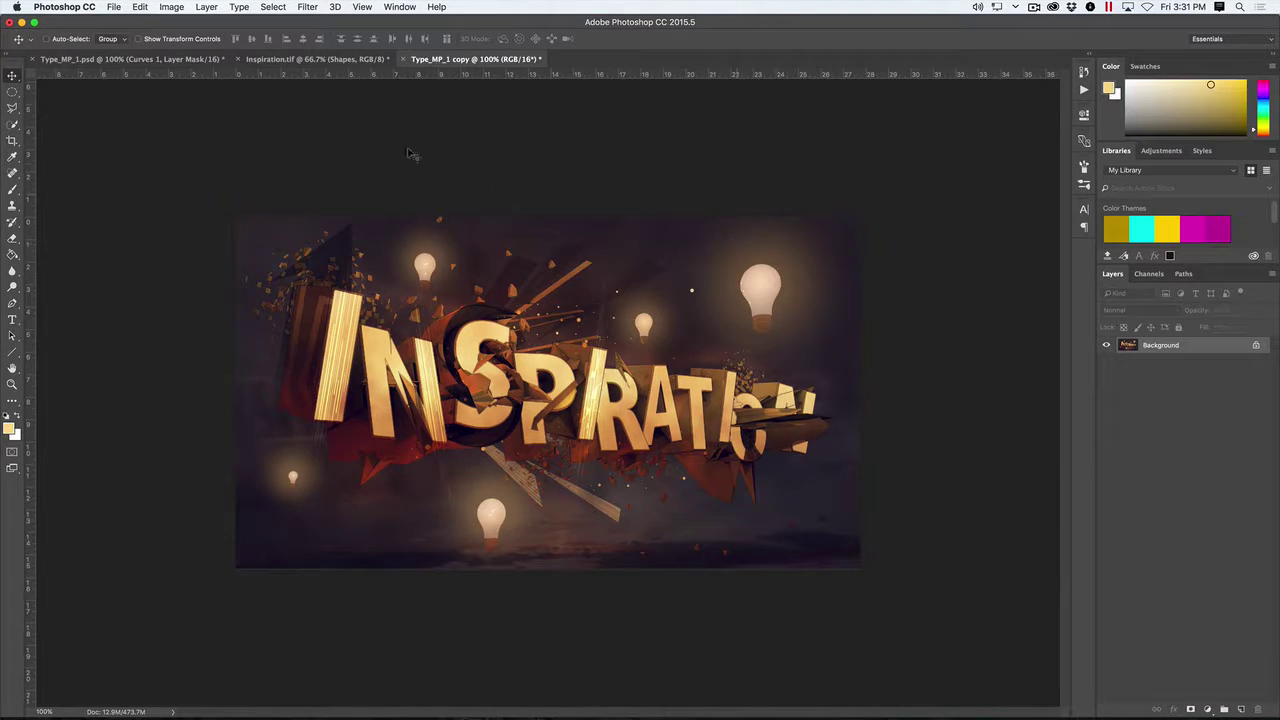
Open the image mode options for the flattened copy.
left_click(200, 8)
mouse_move(172, 8)
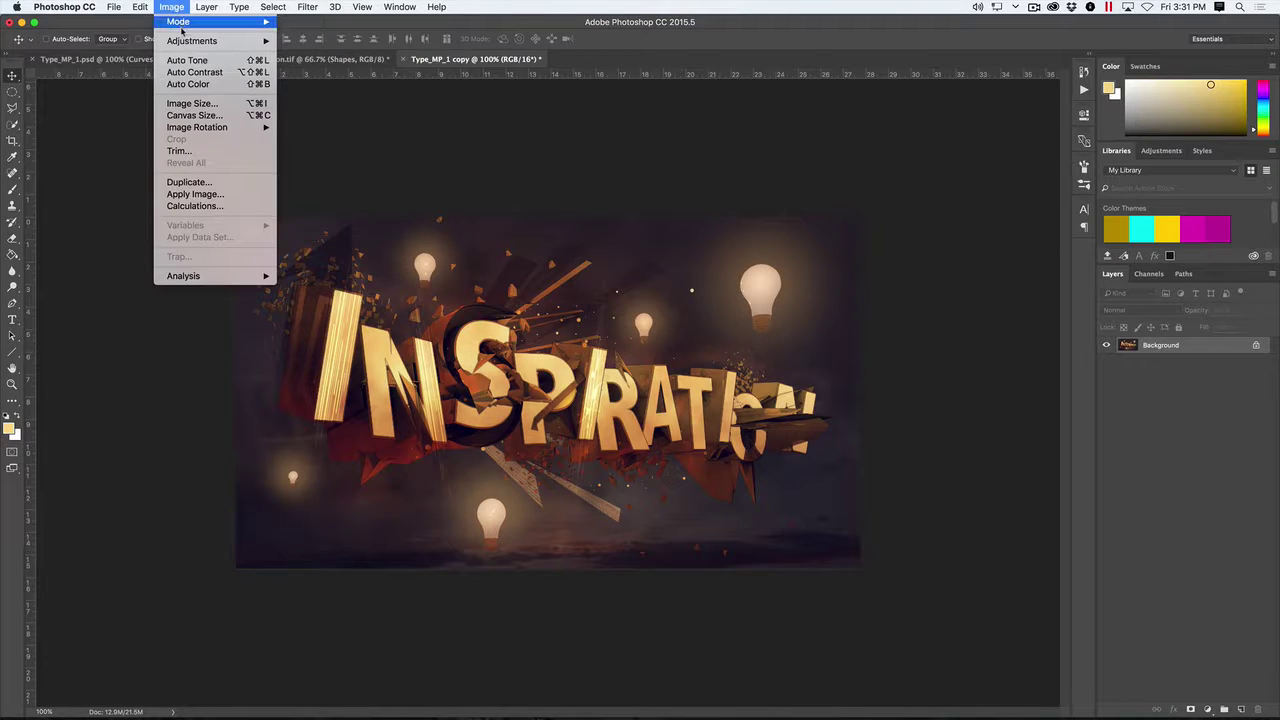